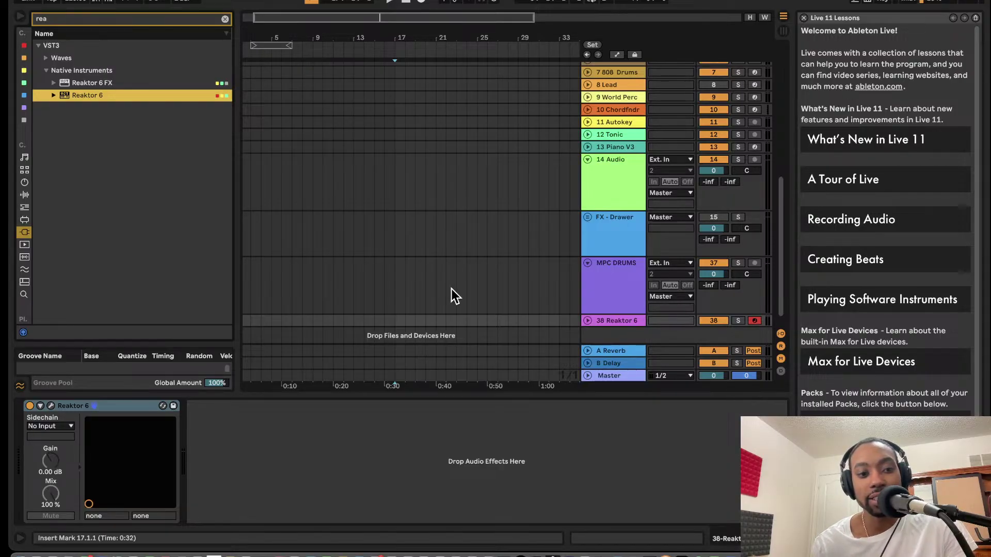
Delete the Reaktor 6 device from the armed MIDI track and load a fresh Reaktor 6 instrument onto that track
left_click(125, 409)
key("Delete")
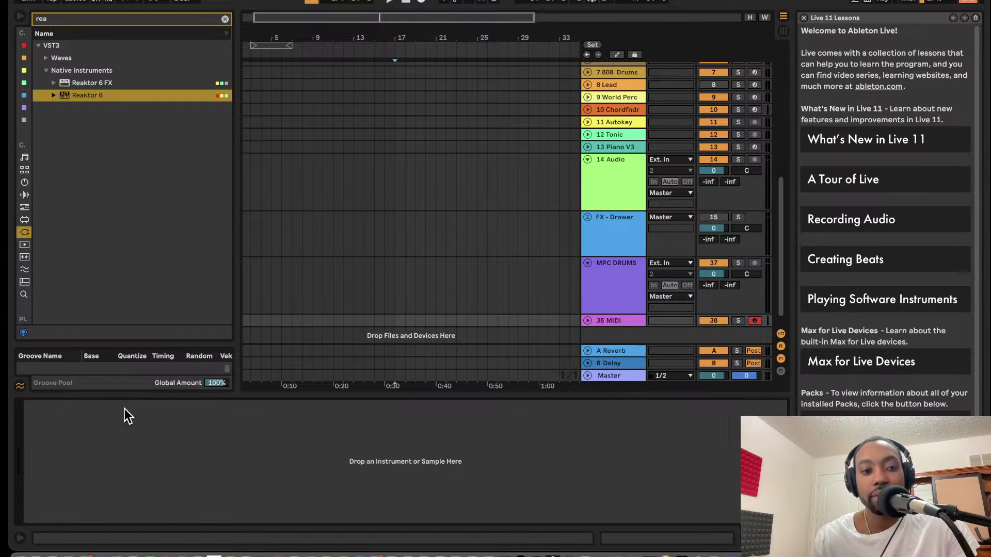
left_click_drag(95, 101, 274, 154)
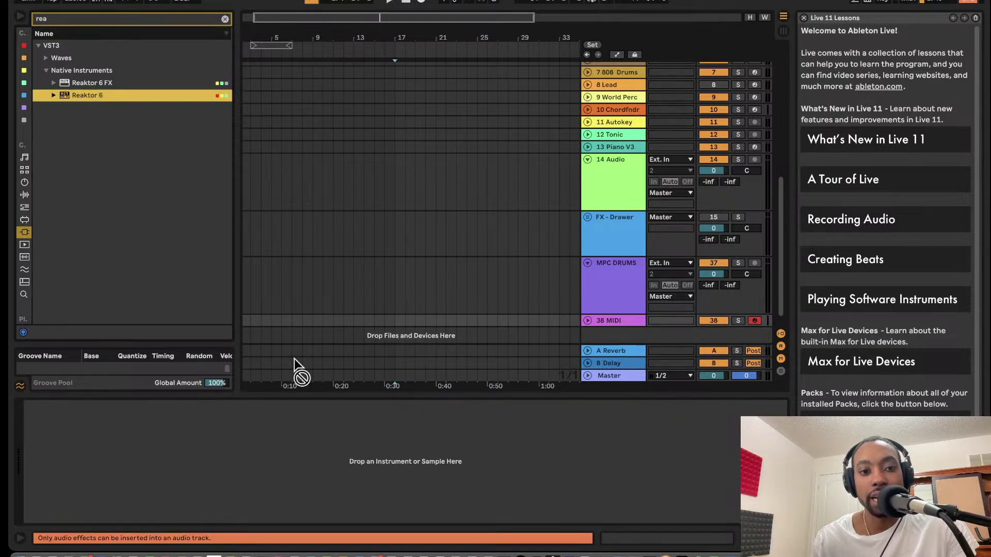
left_click_drag(294, 358, 248, 423)
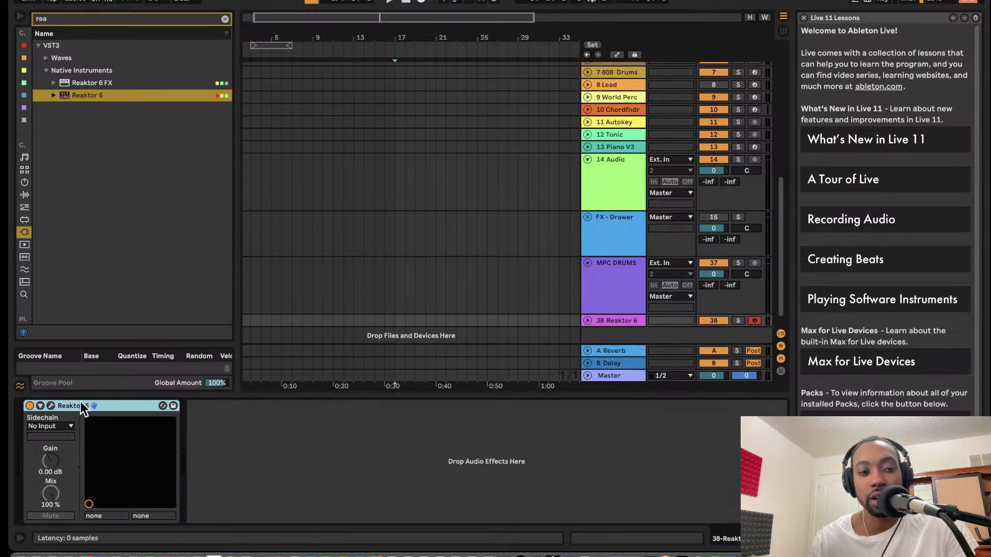
Open the Reaktor 6 plug-in window and start a new Build project from its welcome screen
left_click(51, 405)
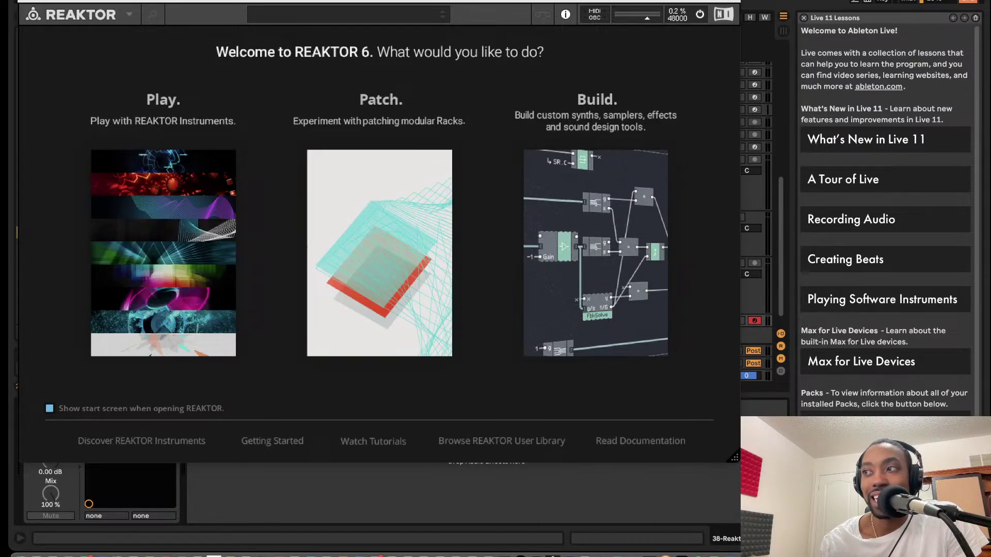
left_click(26, 1)
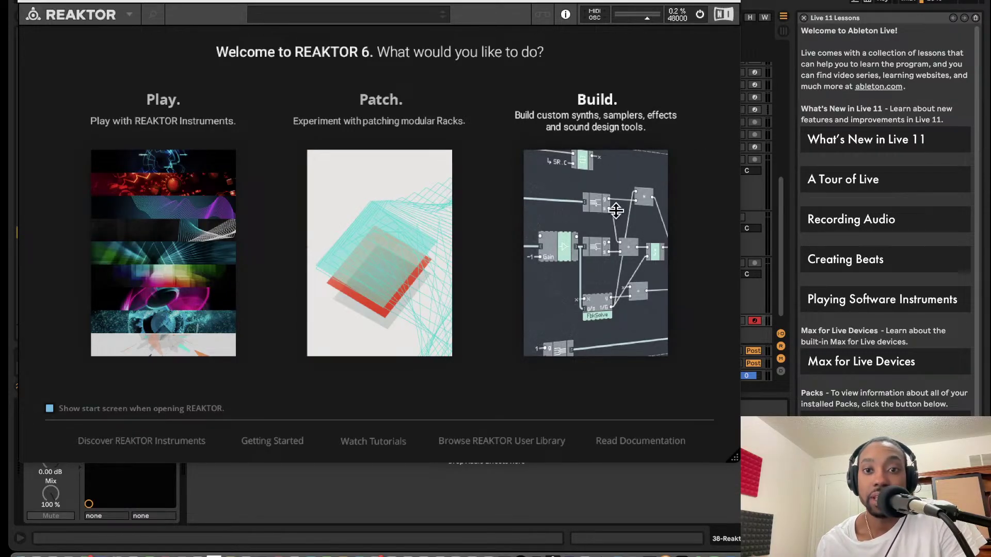
left_click(560, 195)
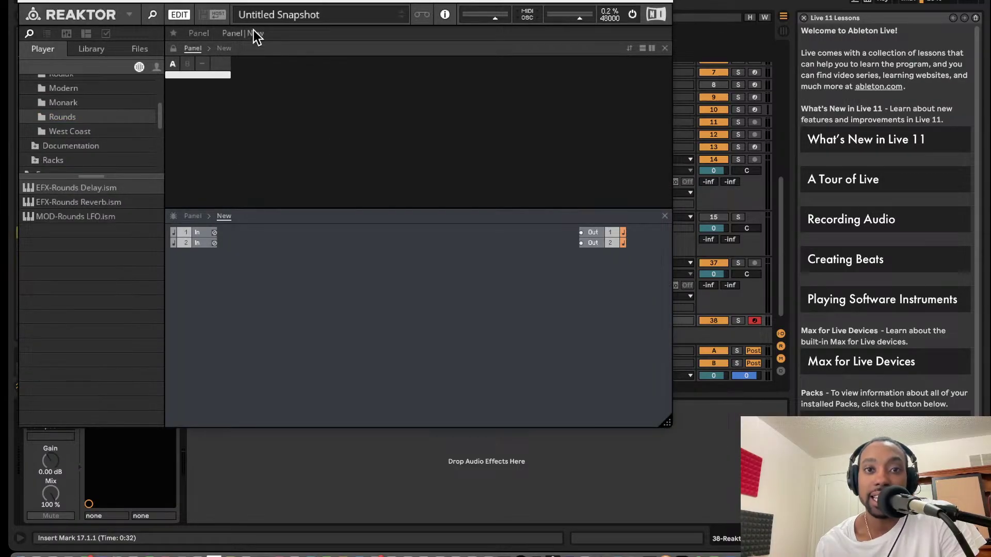
left_click(444, 17)
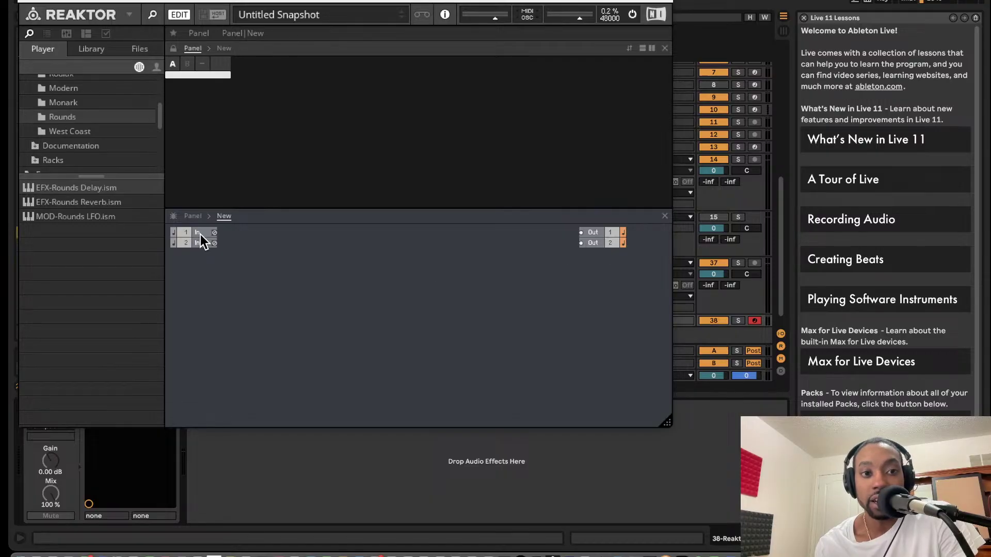
Examine the Blocks Base library, including its Bento Box, Documentation and Racks folders
scroll(67, 123, "up", 4)
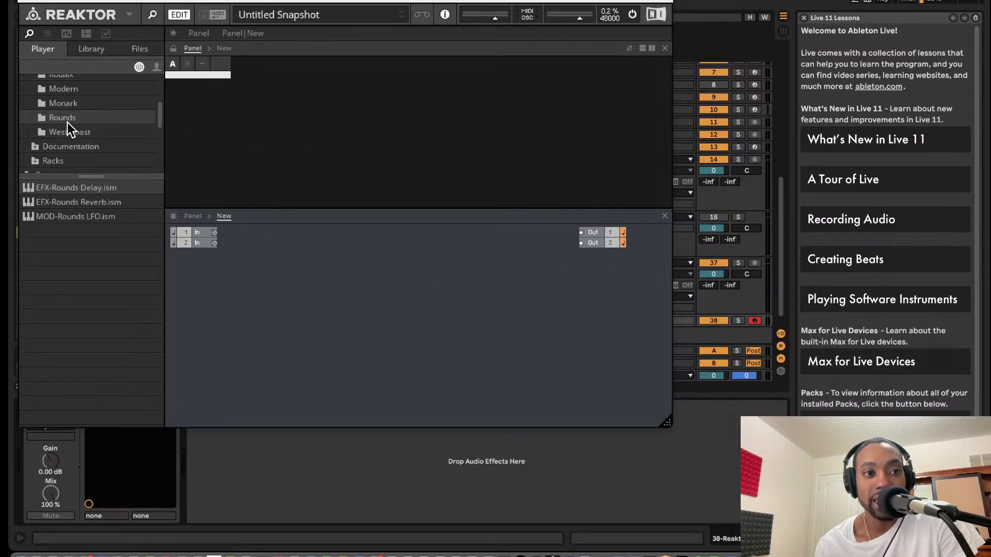
left_click(29, 84)
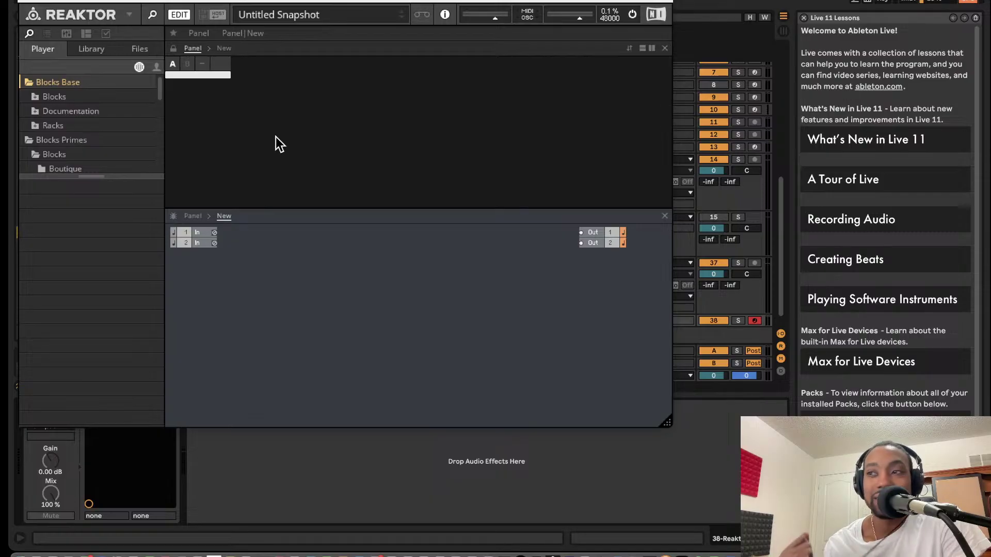
left_click(36, 98)
left_click(43, 110)
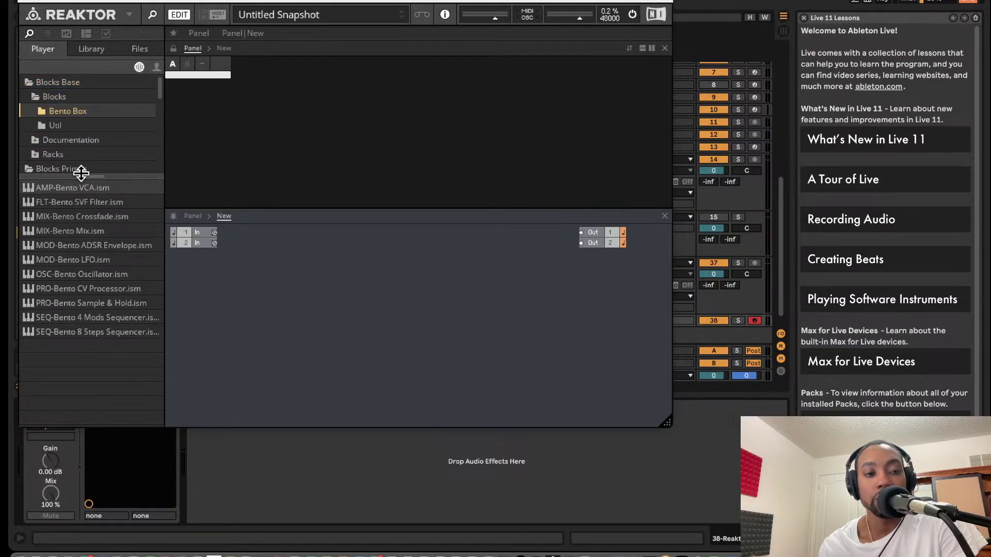
scroll(63, 140, "down", 3)
left_click(34, 105)
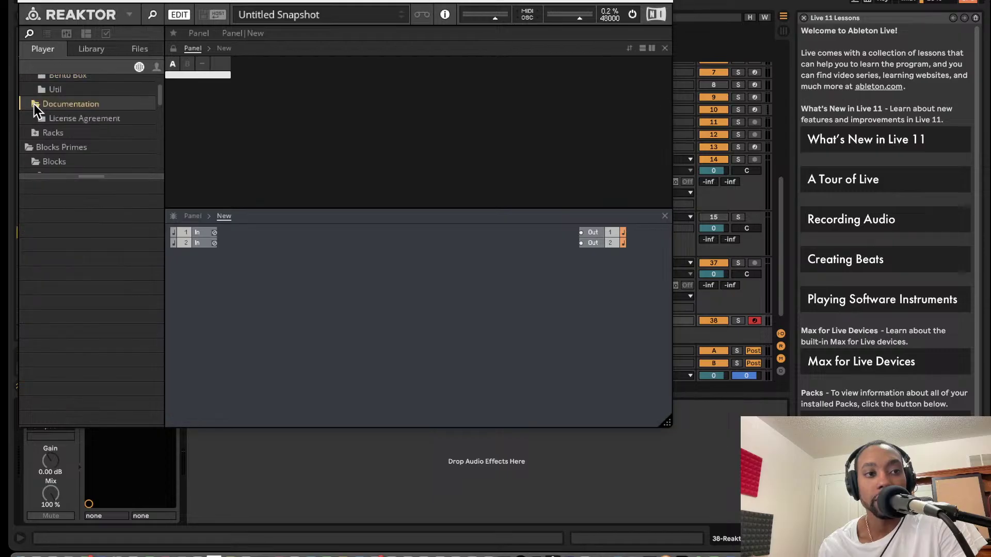
left_click(47, 132)
scroll(77, 100, "up", 3)
left_click(63, 109)
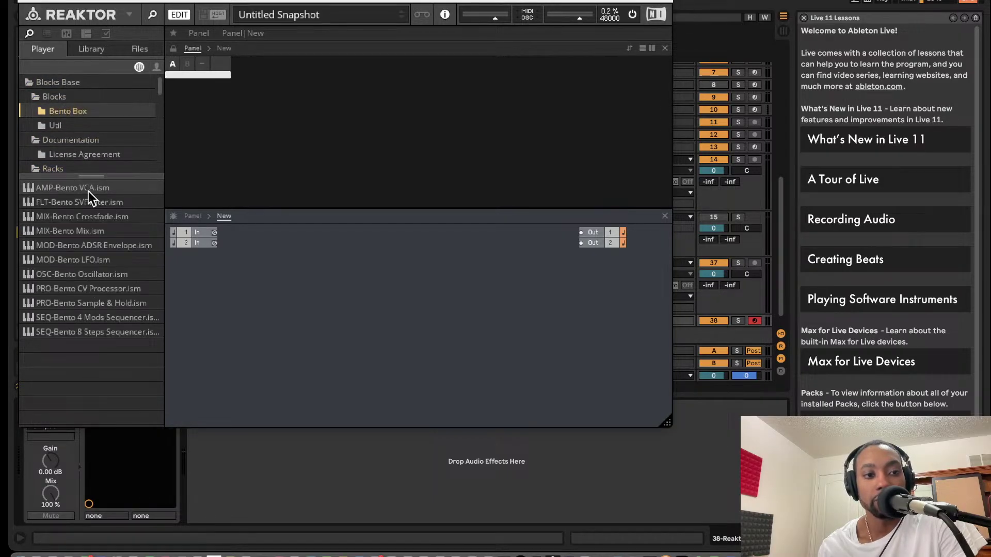
Add the Util Note In block from the Util folder to the structure and enlarge the Reaktor window
left_click(66, 126)
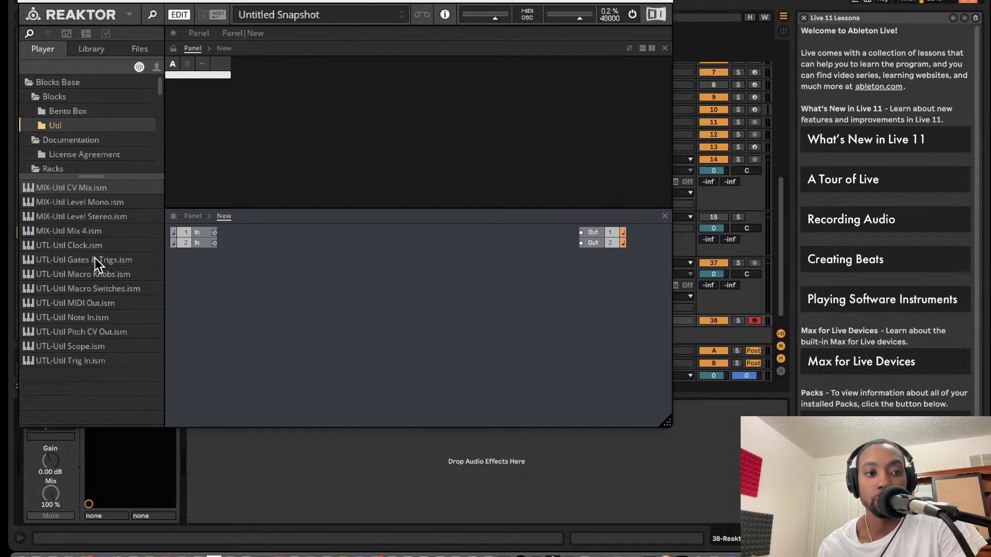
left_click_drag(87, 317, 251, 277)
mouse_move(246, 280)
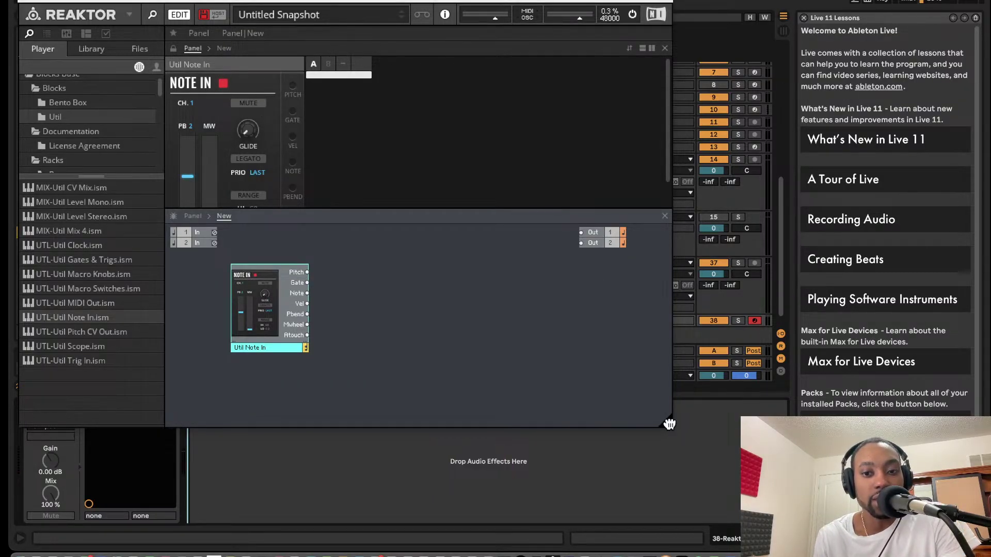
left_click_drag(672, 428, 867, 523)
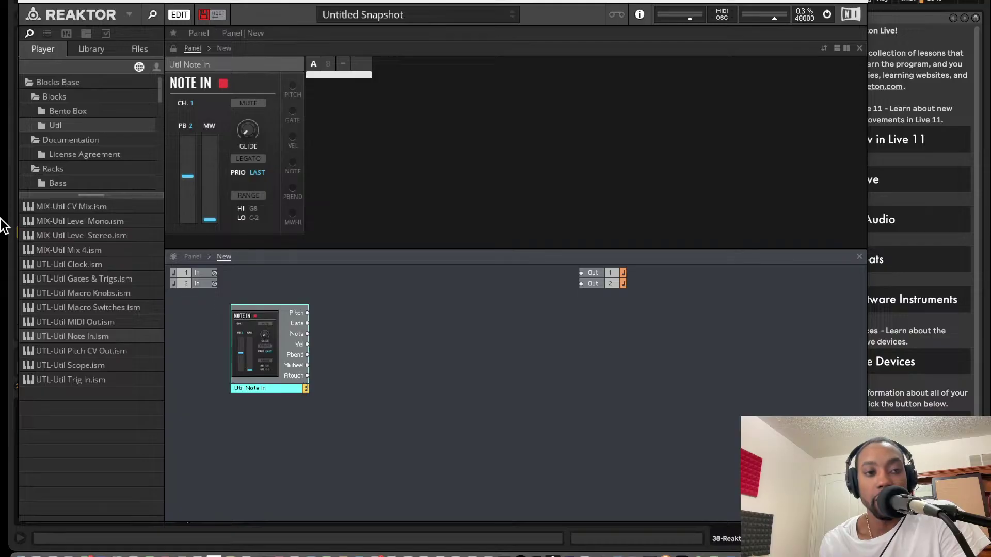
Add the Bento Oscillator block from the Bento Box folder and place it beside the Note In block
left_click(97, 113)
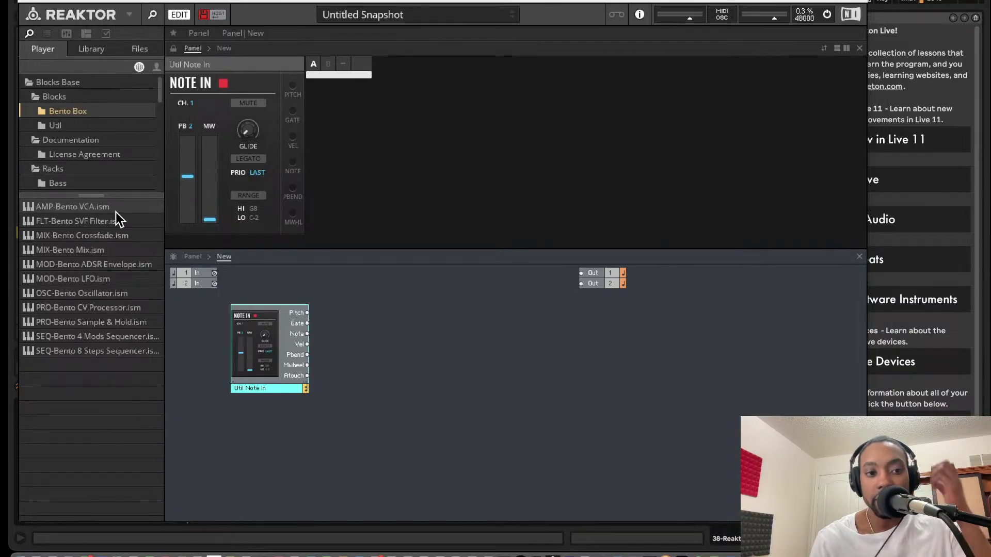
left_click_drag(85, 292, 329, 335)
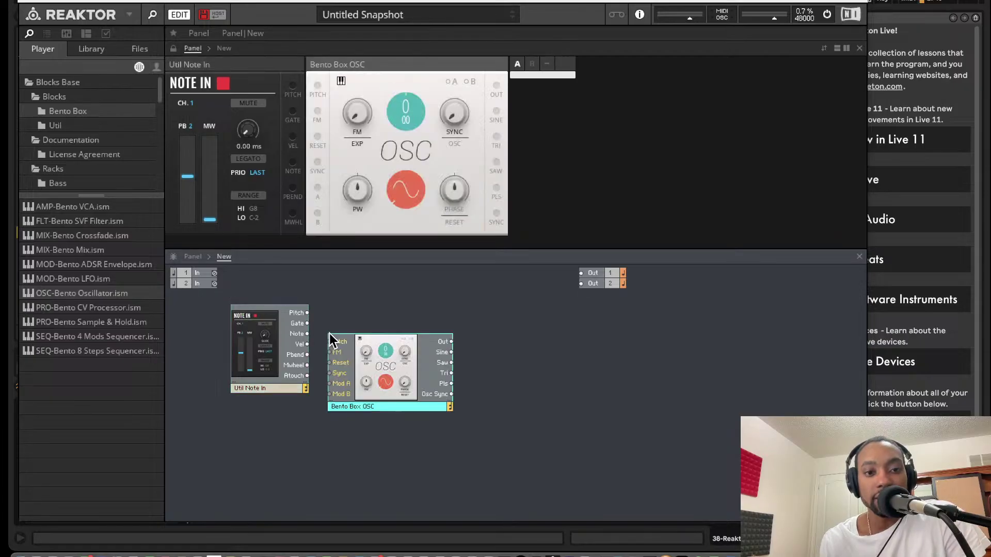
left_click_drag(392, 363, 411, 322)
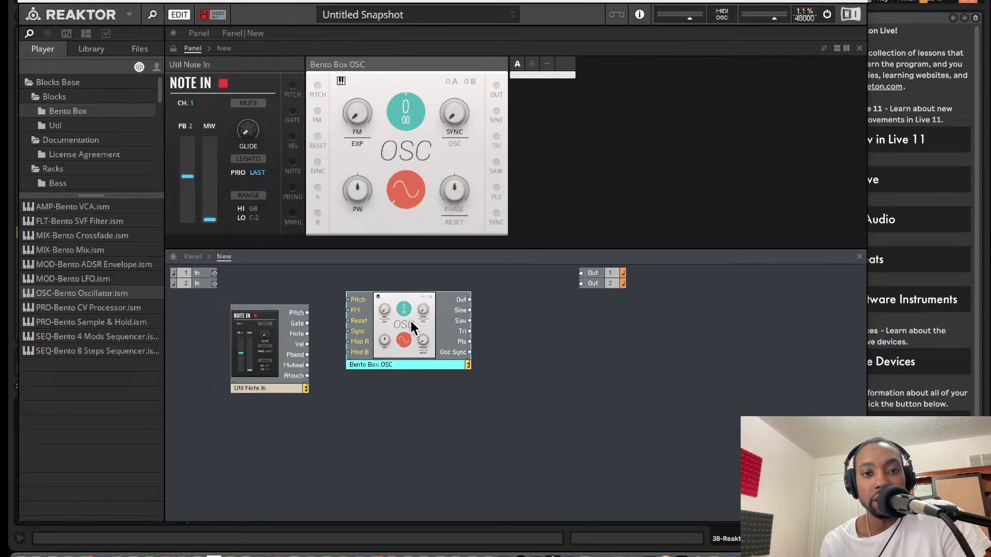
Set the Bento Box OSC's waveform to saw, and toggle the plug-in window's visibility off and on
left_click(396, 184)
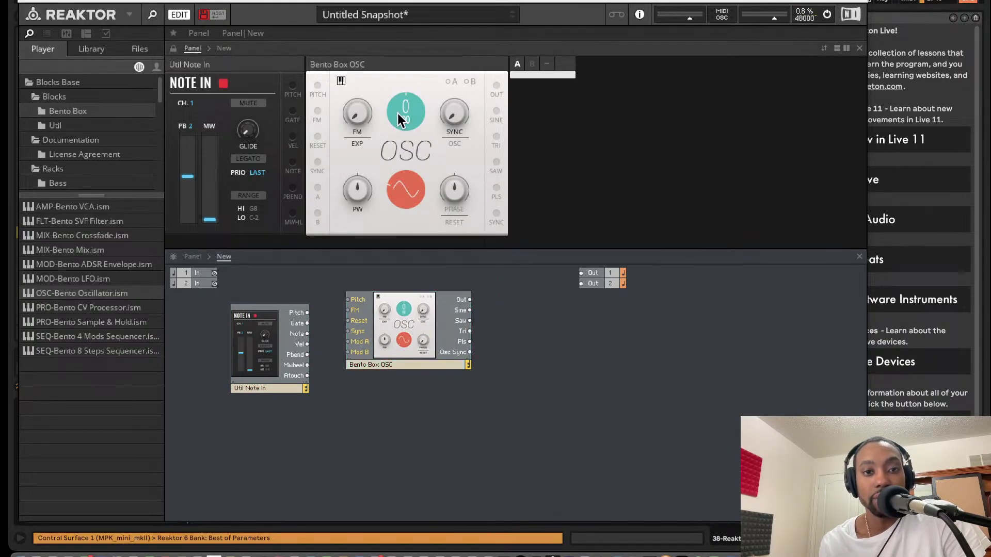
left_click(403, 189)
left_click(406, 189)
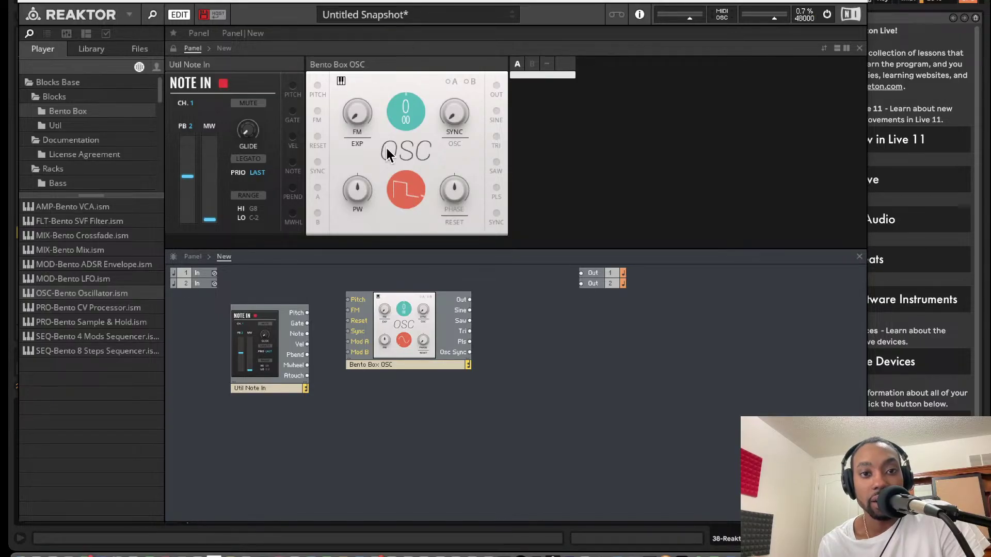
mouse_move(407, 191)
left_mouse_down()
mouse_move(398, 258)
mouse_move(406, 200)
left_mouse_up()
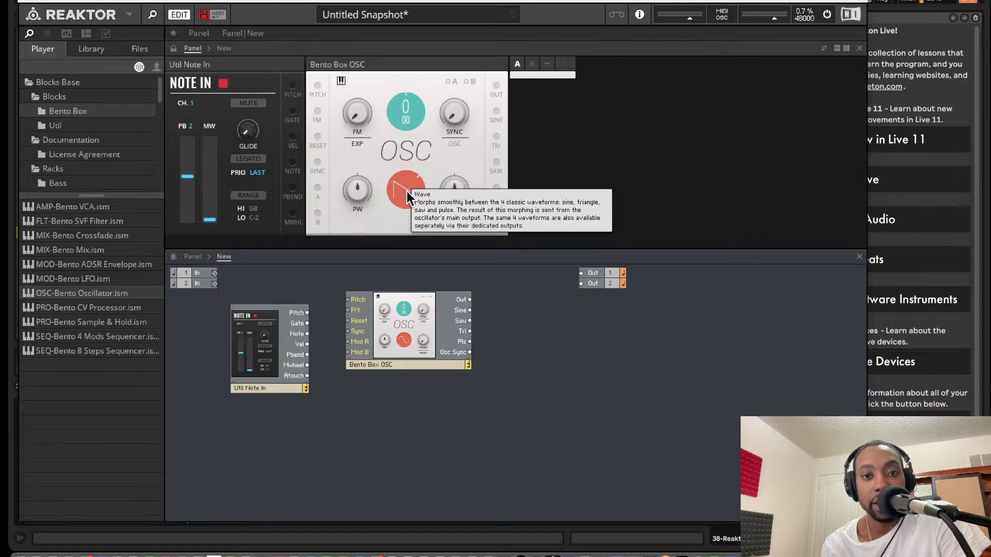
key("super+alt+p")
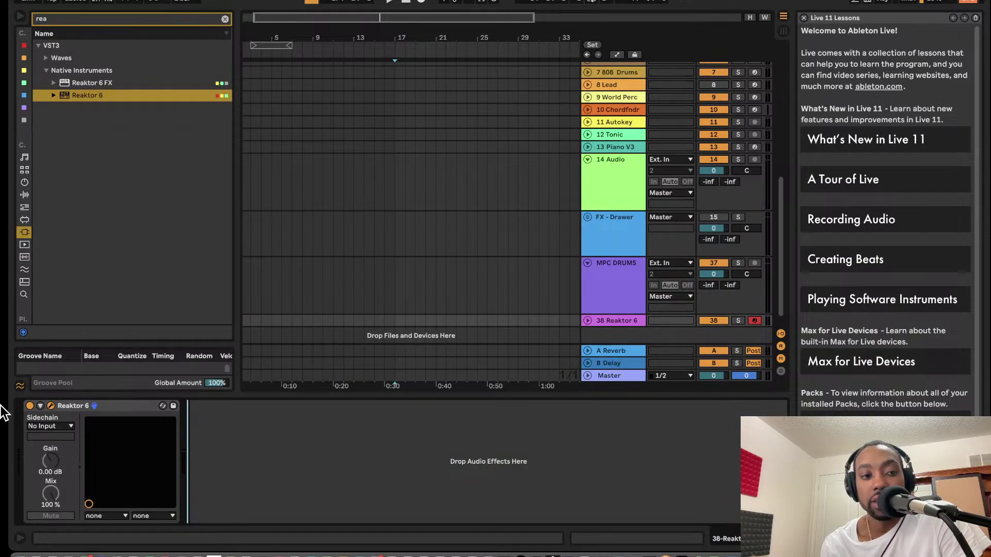
key("super+alt+p")
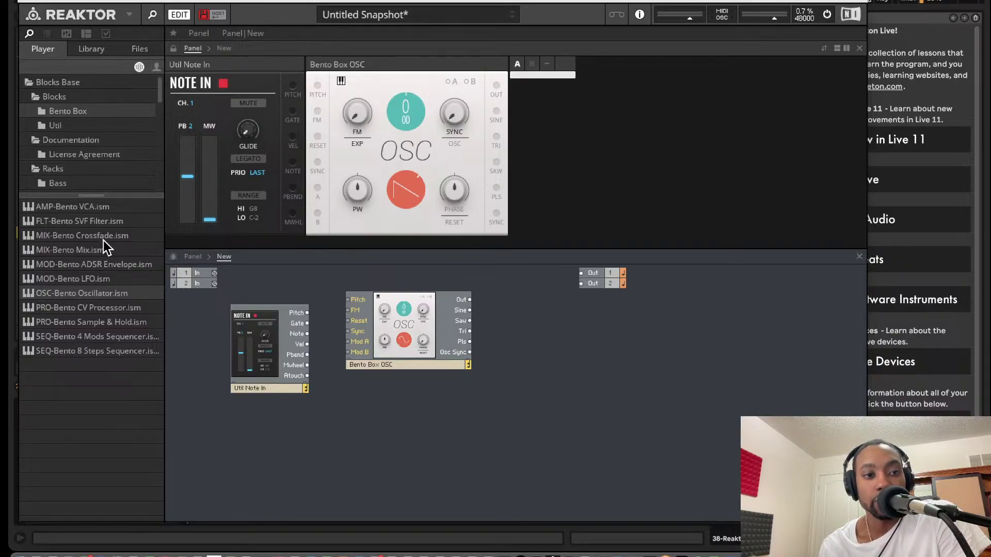
Add the Bento SVF Filter block, and wire Note In Pitch to the oscillator's Pitch and the oscillator's Out to the filter's In
left_click_drag(106, 222, 549, 342)
scroll(535, 95, "down", 4)
scroll(222, 218, "down", 1)
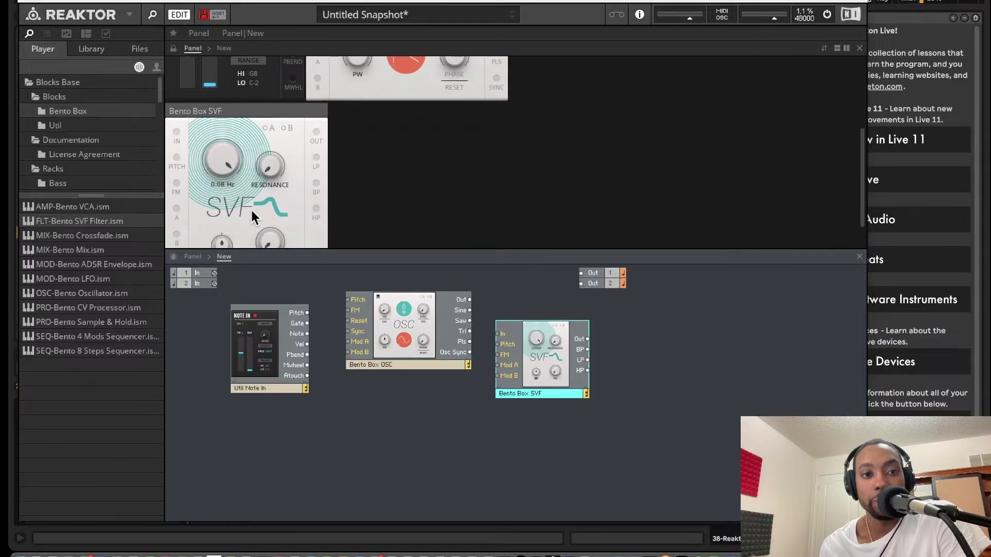
left_click(258, 208)
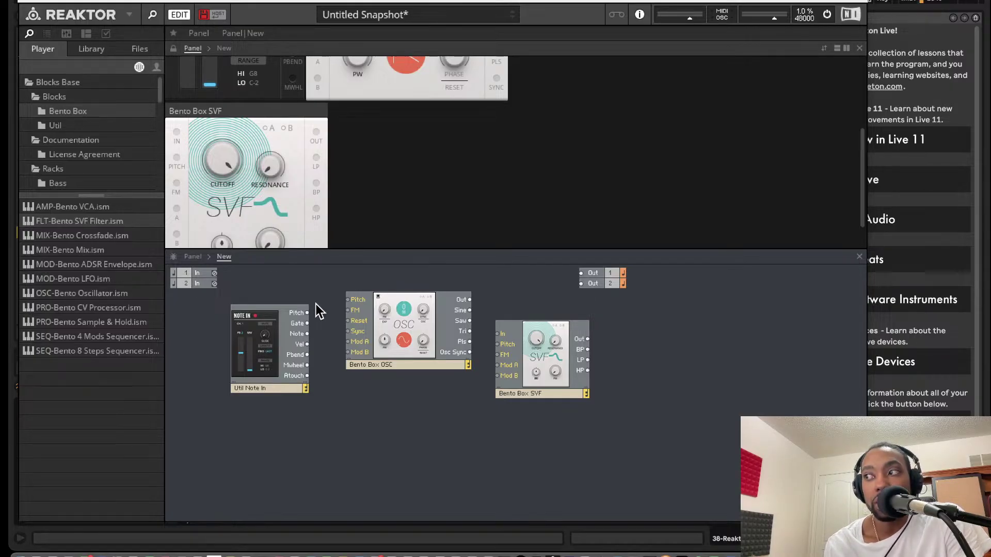
left_click_drag(308, 313, 350, 301)
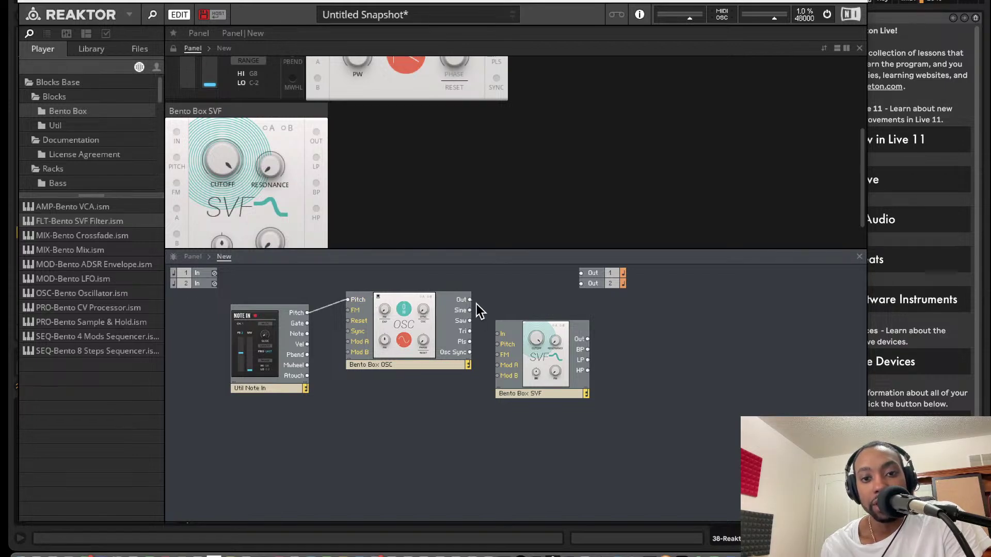
left_click_drag(469, 300, 498, 334)
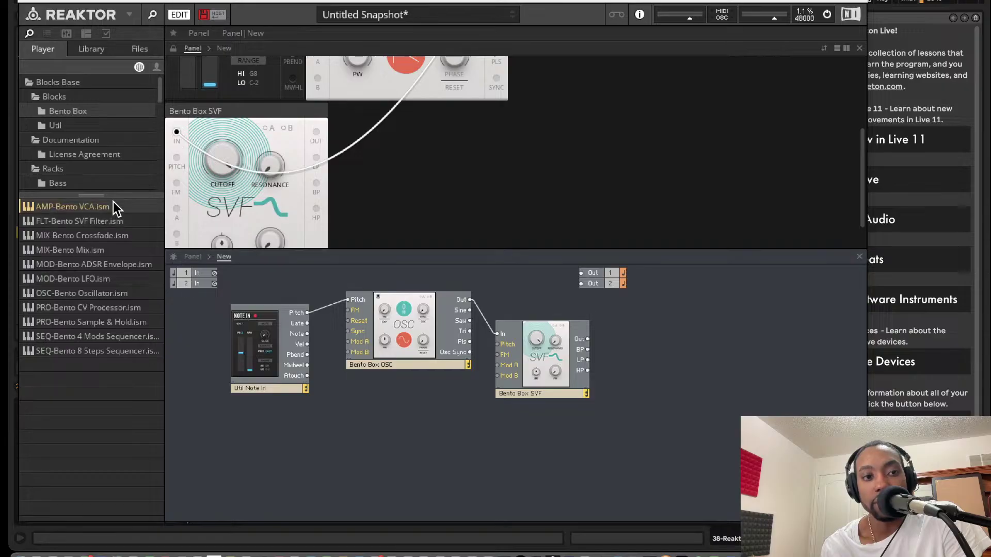
Add the Bento VCA block, wire the filter's Out into its In, and route its Out to outputs 1 and 2
left_click_drag(113, 207, 627, 375)
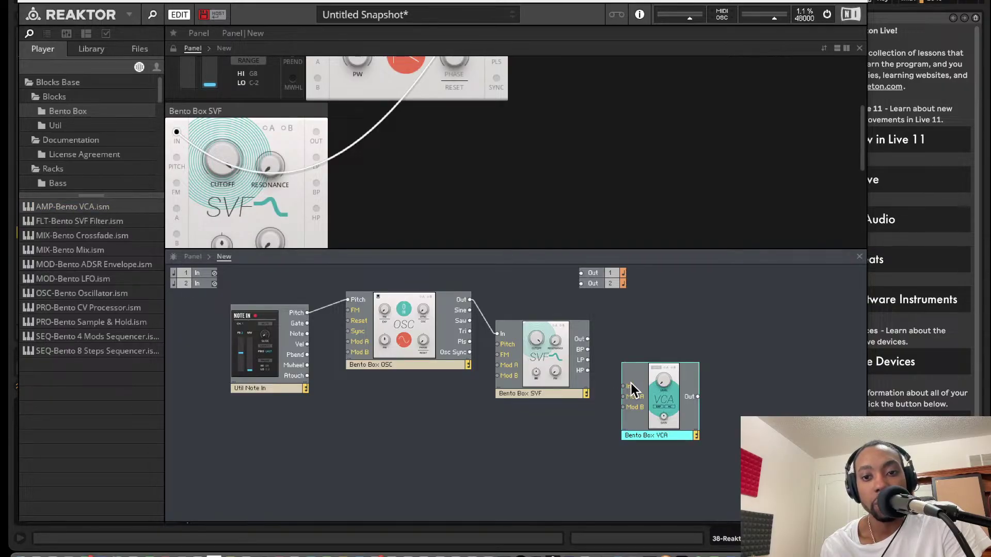
left_click_drag(588, 339, 623, 386)
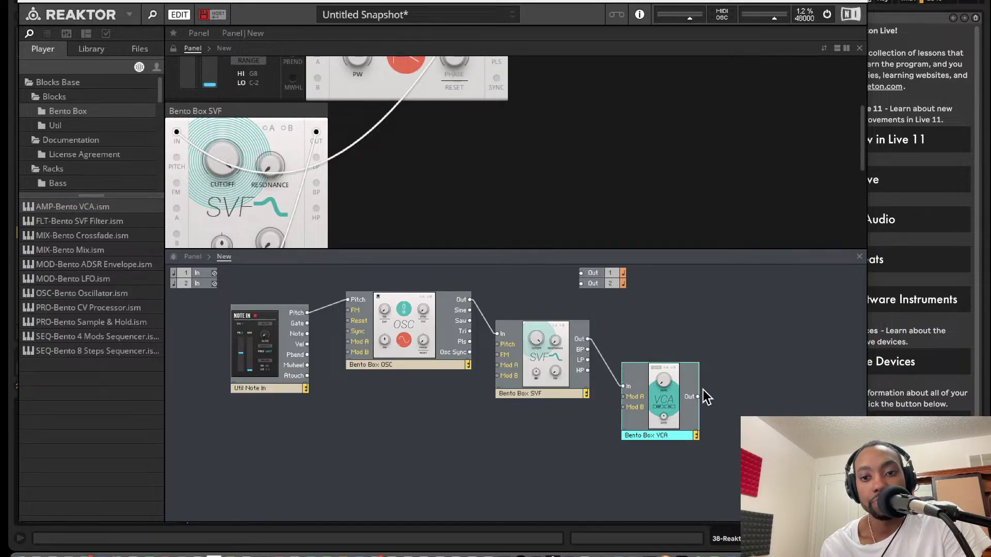
left_click_drag(698, 396, 581, 277)
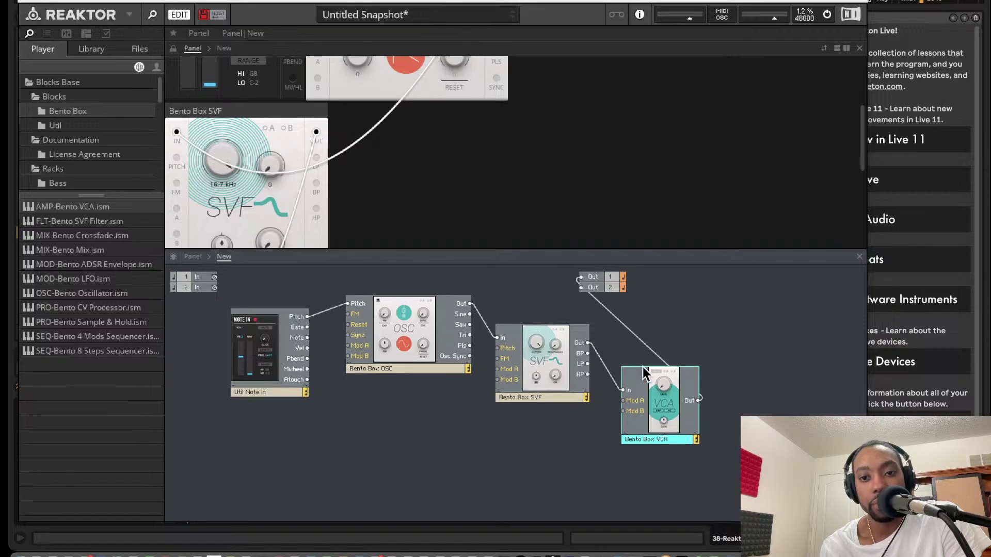
left_click_drag(701, 399, 581, 288)
left_click_drag(379, 344, 377, 378)
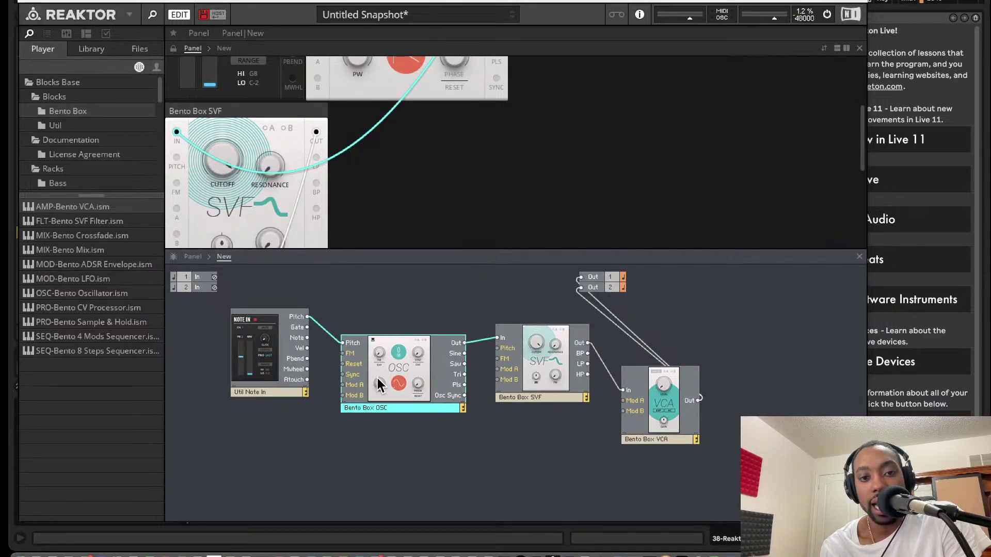
Review the block panels from the oscillator down to the Bento Box VCA and hide the plug-in window
scroll(429, 229, "up", 3)
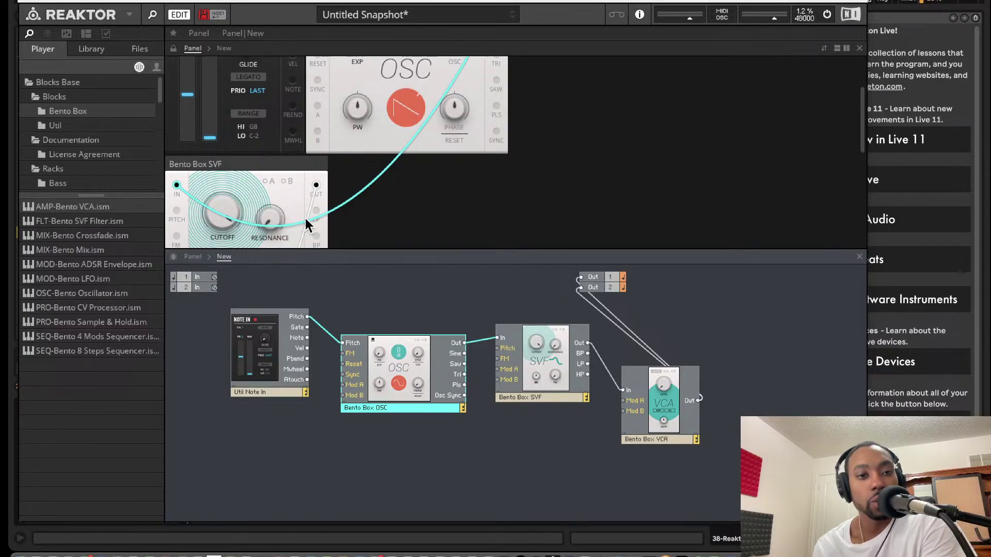
scroll(482, 160, "up", 2)
scroll(483, 160, "down", 8)
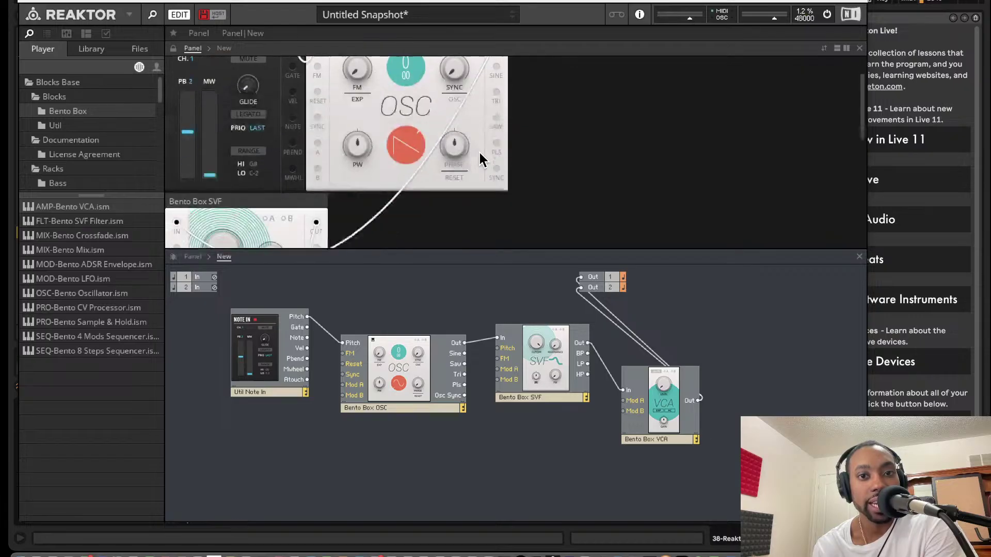
mouse_move(222, 129)
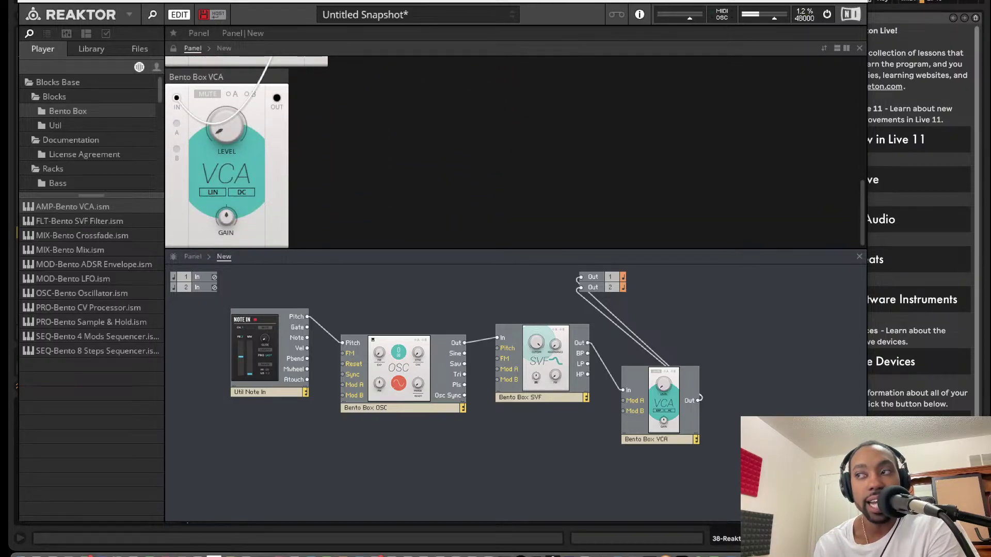
key("super+alt+p")
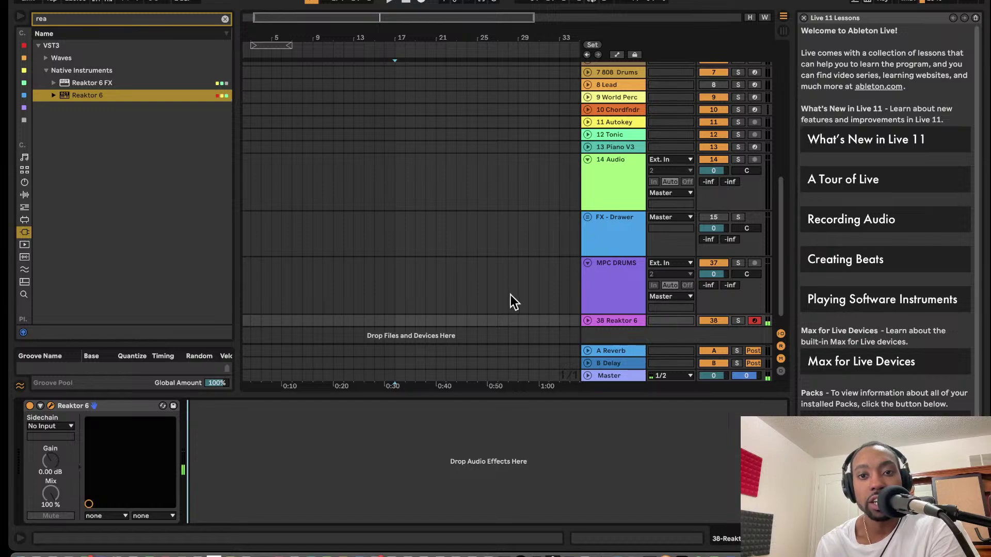
Show the plug-in window, add the Bento ADSR Envelope block, and wire it from Note In's Gate to the VCA's Mod A
key("super+alt+p")
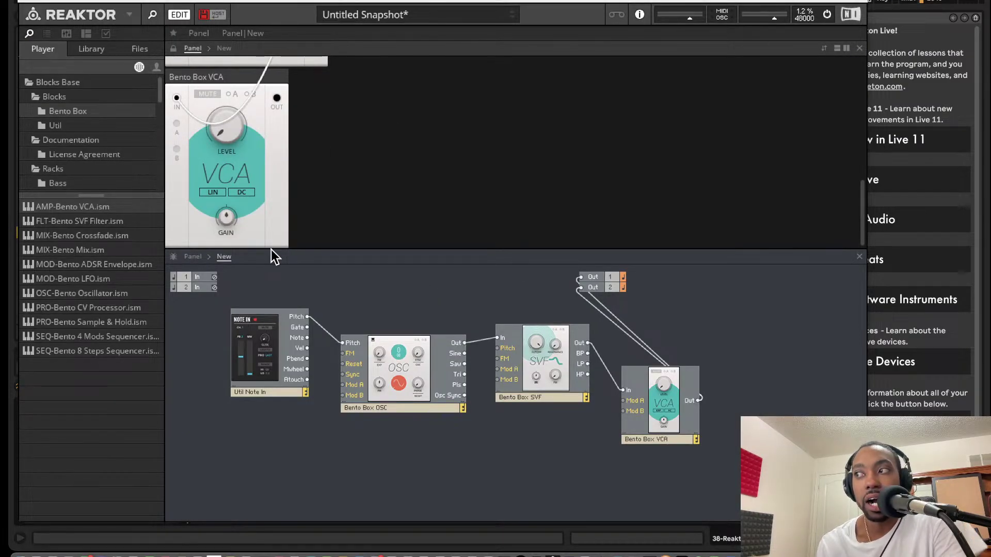
left_click_drag(114, 264, 309, 328)
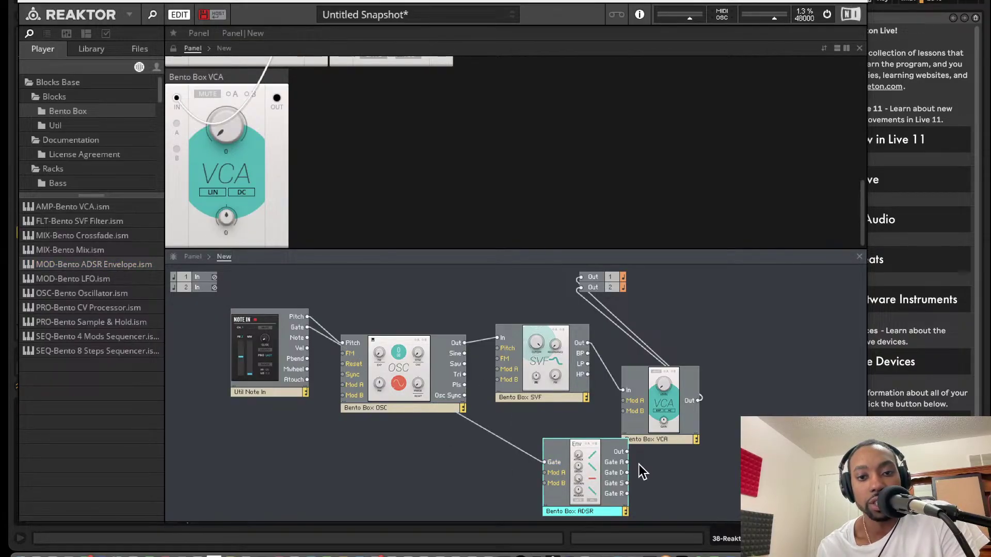
left_click_drag(617, 395, 623, 401)
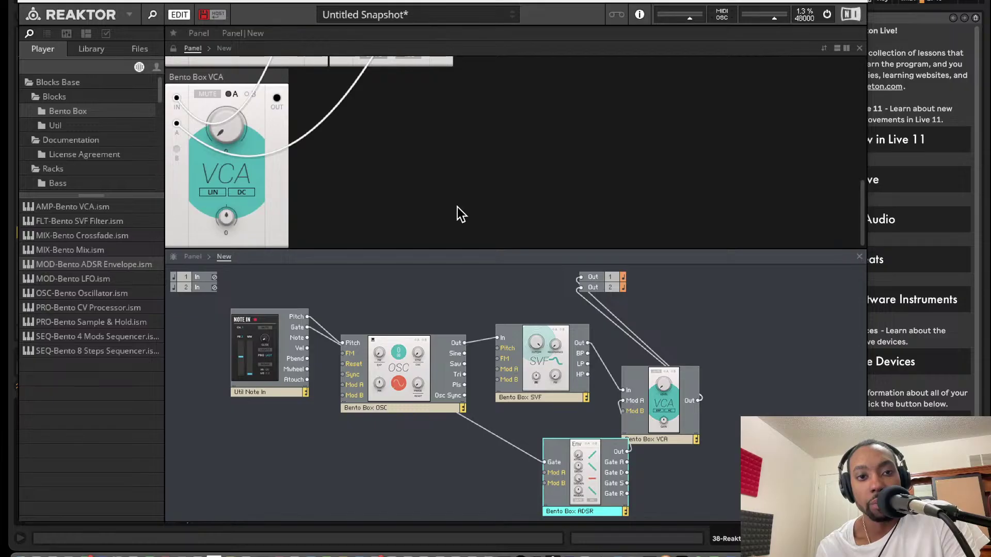
Enable modulation A on the Bento Box VCA's Level, and switch Reaktor's audio engine off and back on
left_click(230, 135)
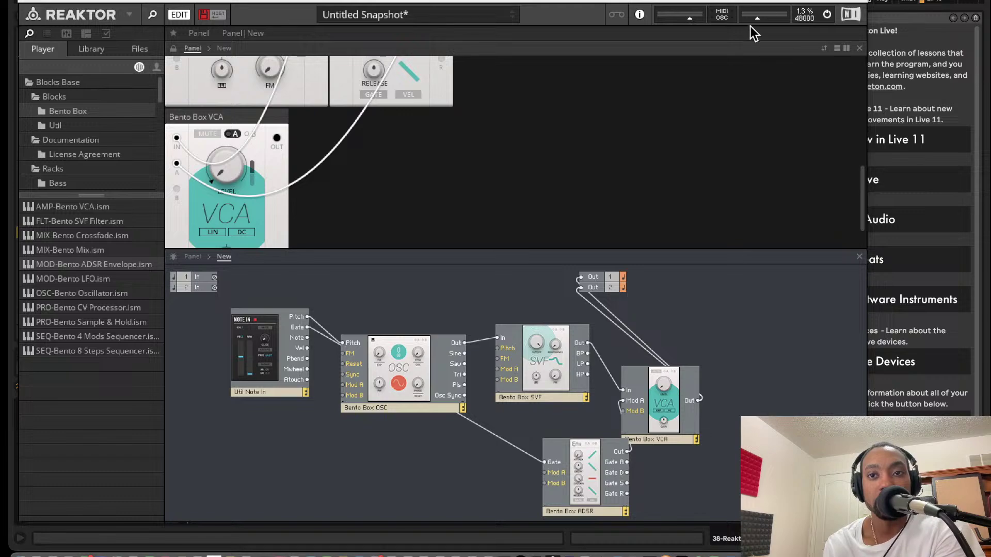
left_click(826, 16)
left_click(826, 17)
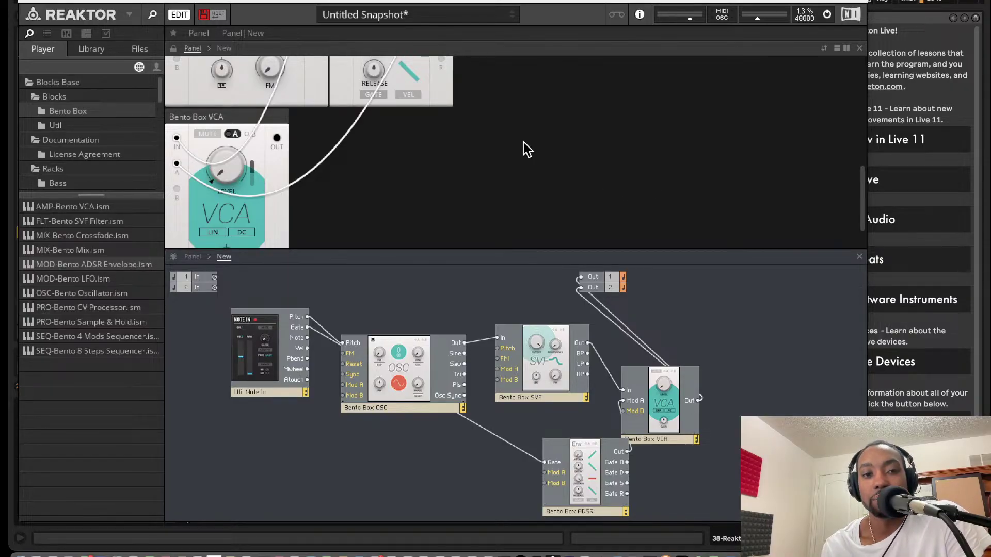
Add the Driver Distortion block from Blocks Primes and wire the VCA's Out to its In L and In R
scroll(523, 141, "down", 2)
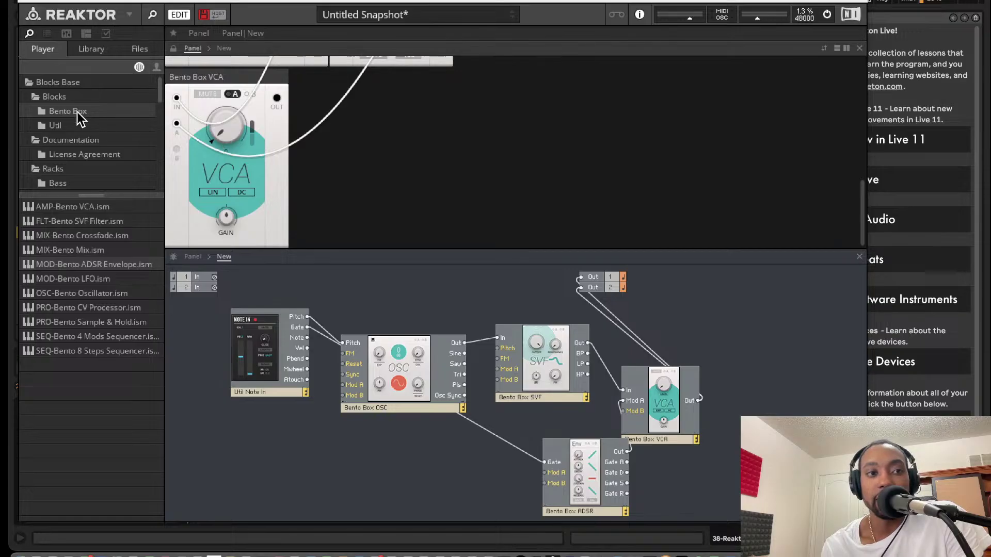
scroll(71, 119, "down", 3)
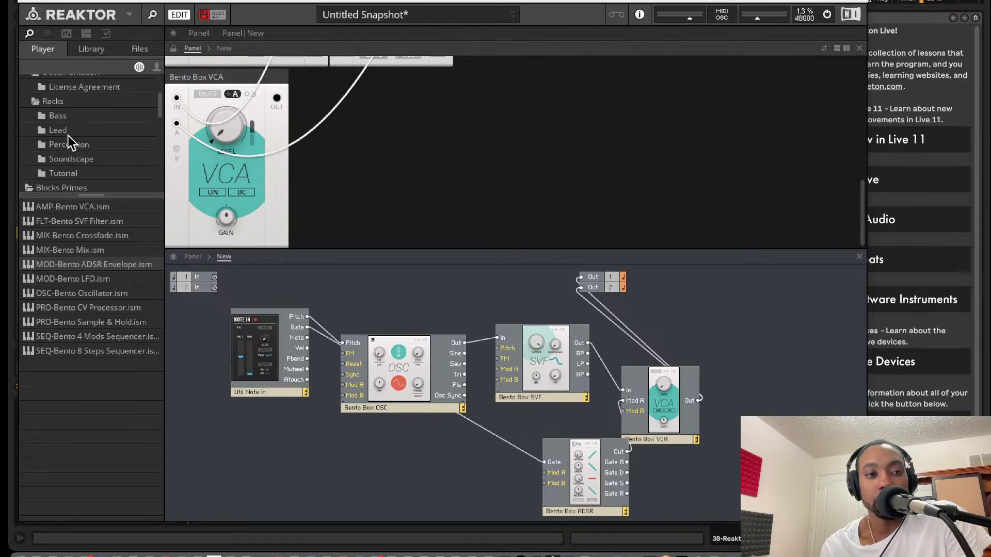
scroll(69, 136, "down", 1)
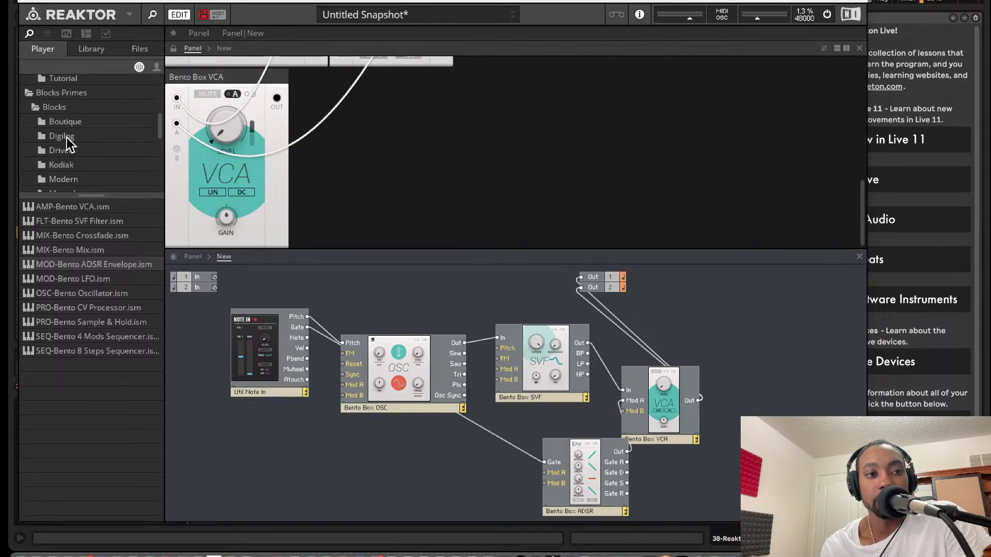
left_click(66, 136)
left_click(63, 150)
left_click_drag(56, 209, 724, 382)
mouse_move(801, 393)
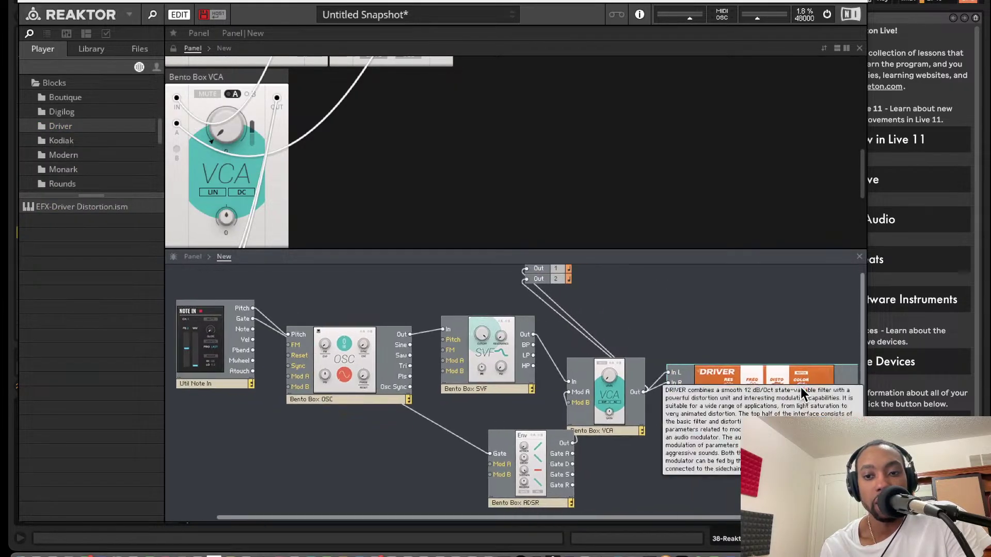
Route the Driver's Out L and Out R to outputs 1 and 2 in place of the VCA's connections
scroll(800, 392, "right", 1)
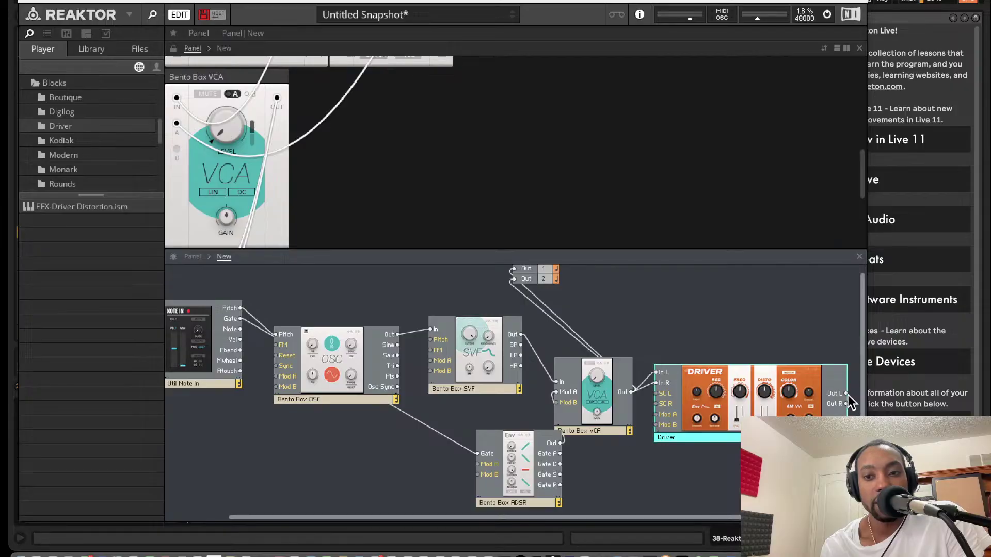
left_click_drag(848, 395, 512, 278)
scroll(588, 246, "down", 1)
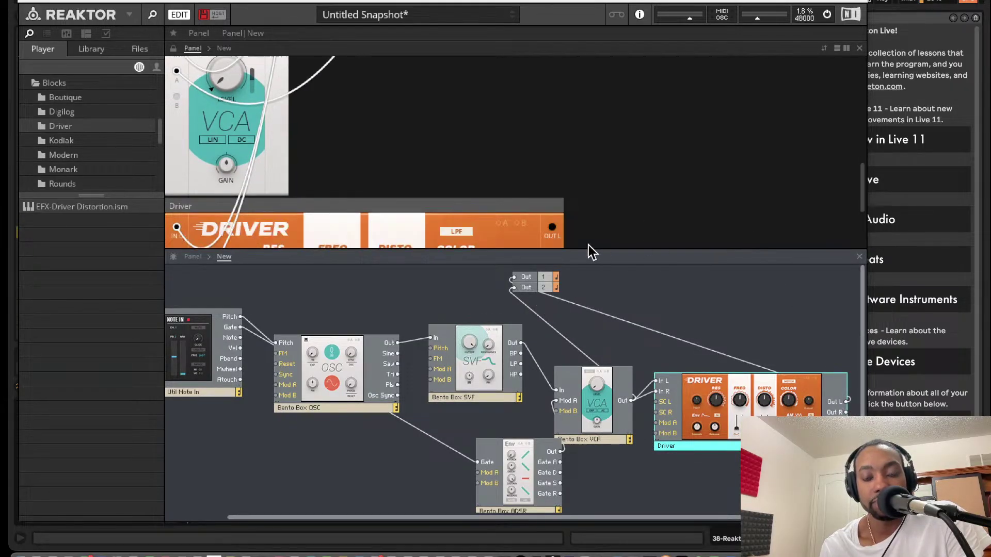
scroll(588, 245, "down", 3)
left_click_drag(513, 288, 847, 412)
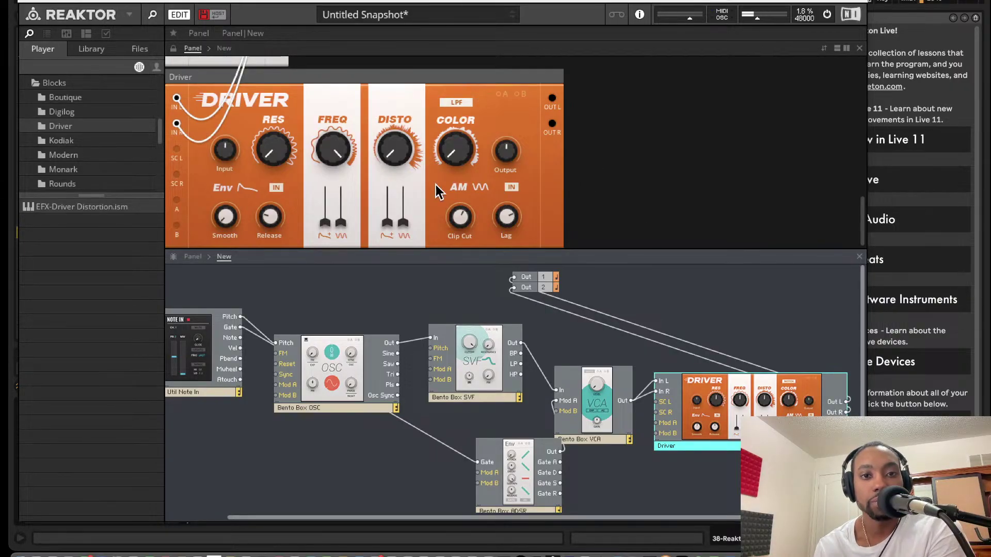
Lower the Driver's FREQ to about 779 Hz and raise its DISTO to 64
left_click_drag(348, 156, 375, 241)
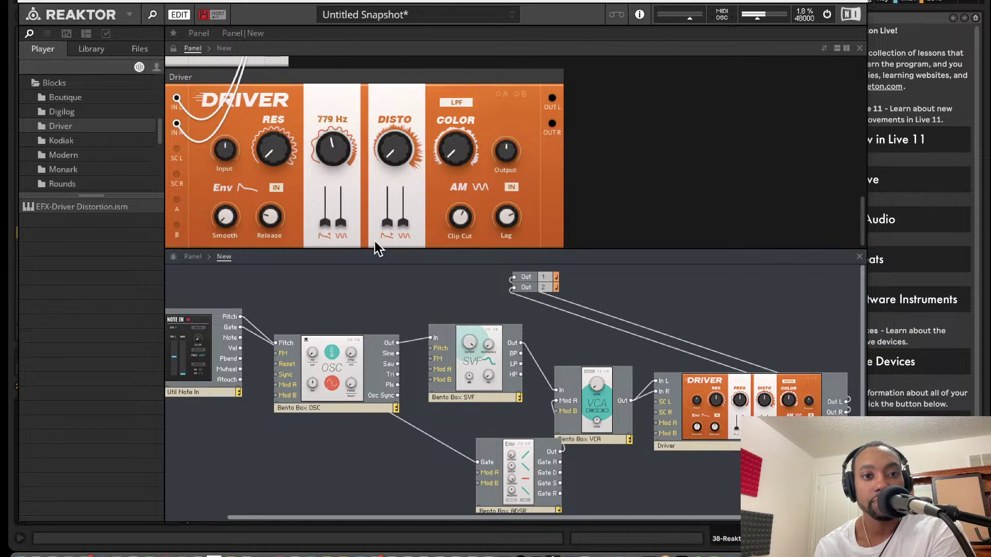
left_click_drag(401, 158, 385, 69)
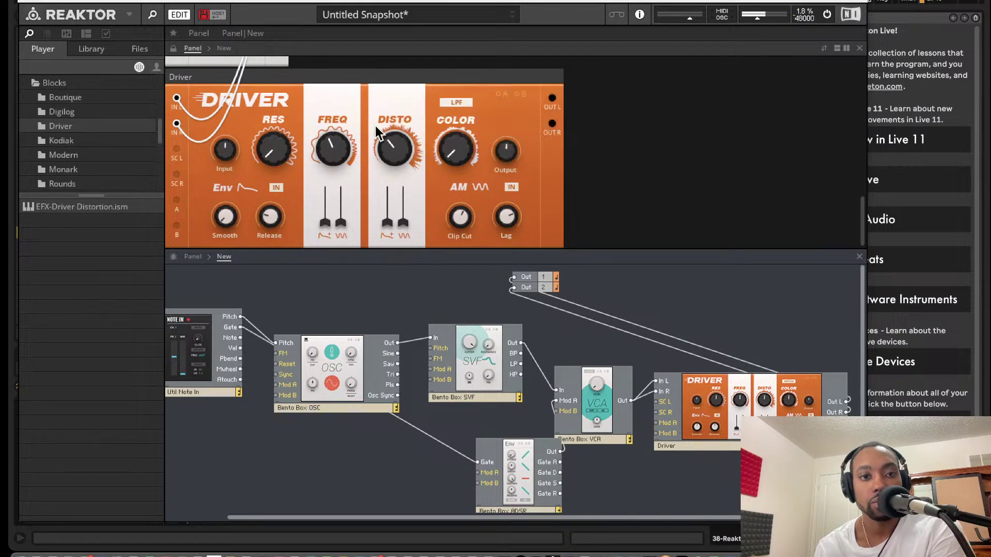
left_click_drag(400, 85, 401, 80)
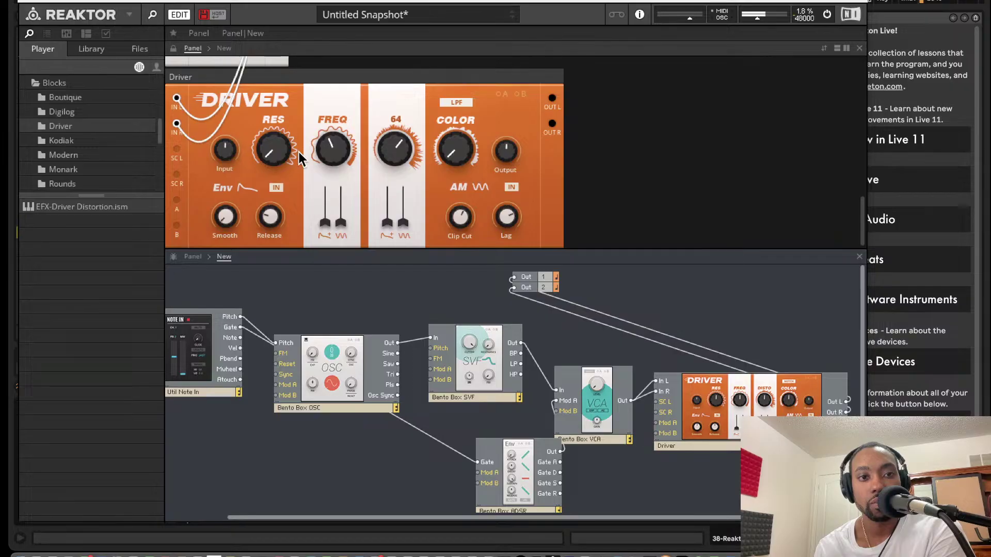
Sweep the Driver's RES up and back to 0, and set its envelope Release to 0
left_click_drag(298, 151, 249, 33)
left_click_drag(256, 93, 258, 131)
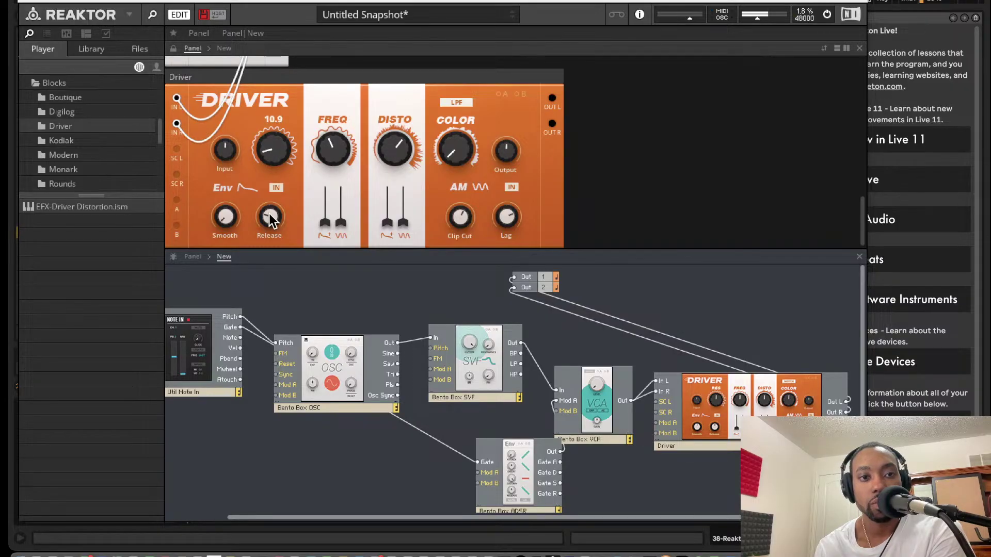
left_click_drag(268, 214, 272, 274)
mouse_move(280, 133)
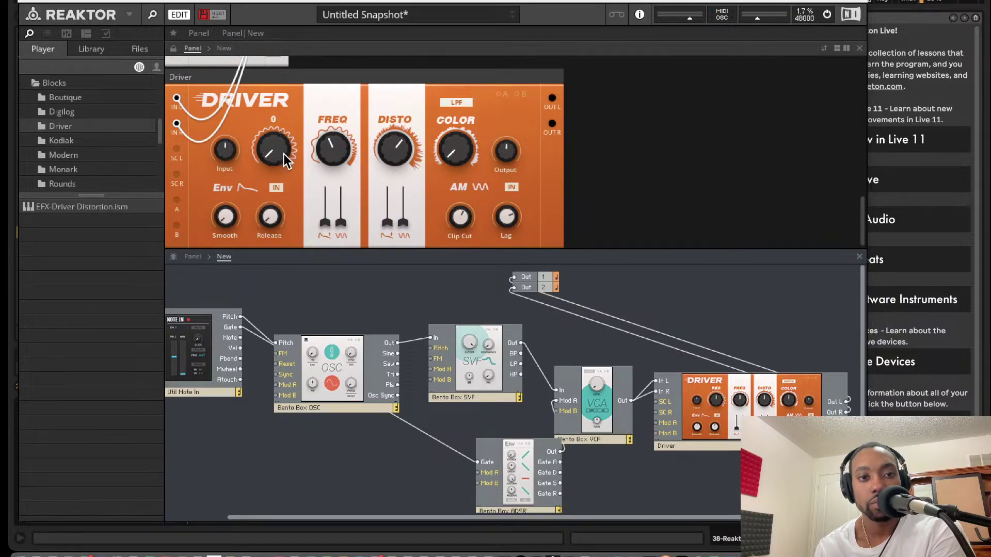
Raise the Driver's envelope and AM modulation amounts for FREQ slightly, and set FREQ to about 1.47 kHz
mouse_move(326, 220)
left_mouse_down()
mouse_move(329, 200)
mouse_move(338, 218)
left_mouse_up()
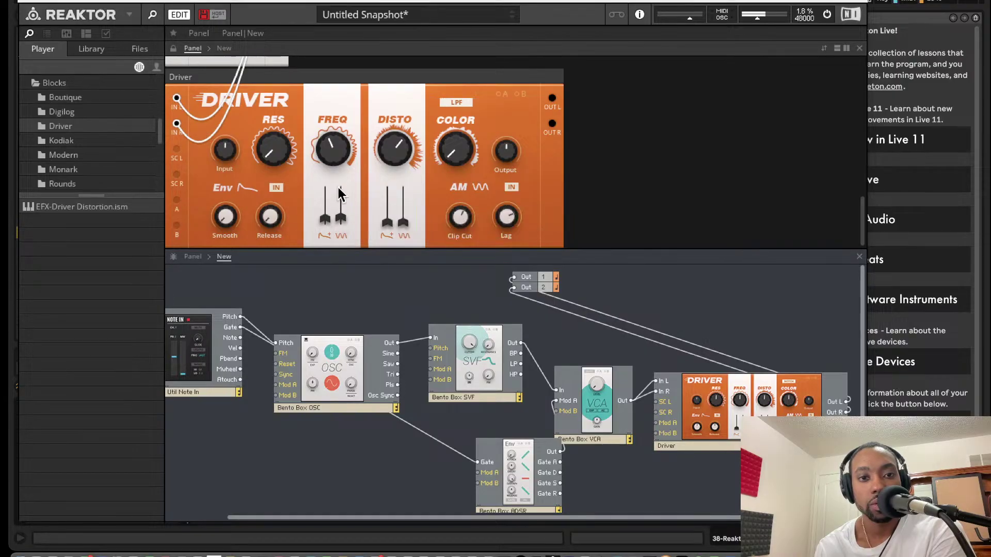
left_click_drag(333, 162, 336, 111)
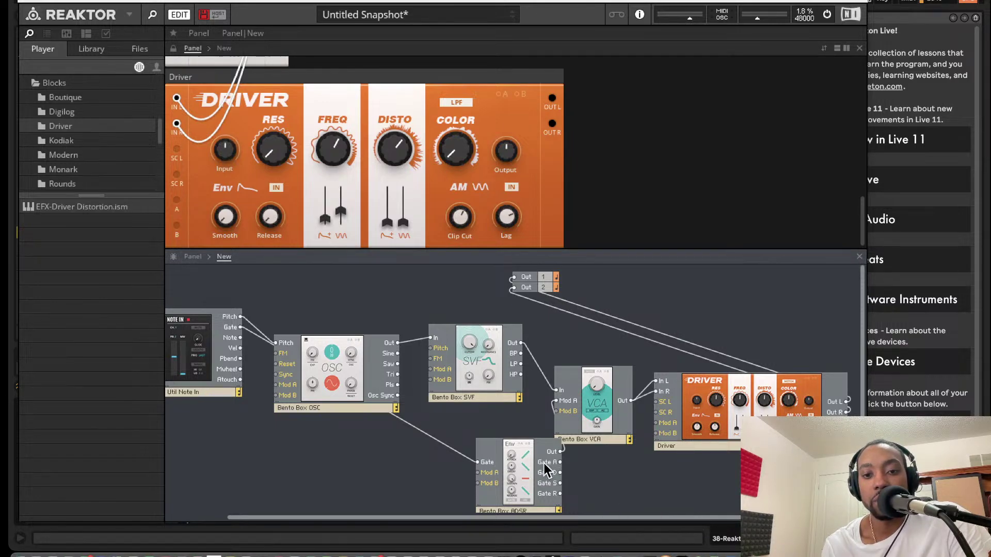
Shift the Bento Box ADSR block away from the VCA, add a Bento LFO block and wire its Out to the VCA's Mod B
left_click_drag(556, 471, 520, 471)
left_click(86, 112)
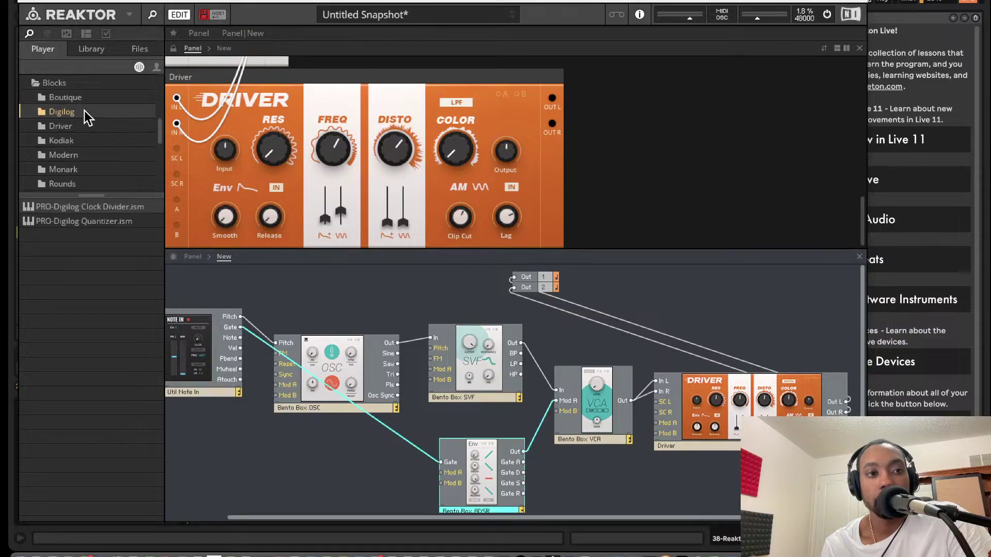
left_click(89, 98)
scroll(88, 98, "up", 2)
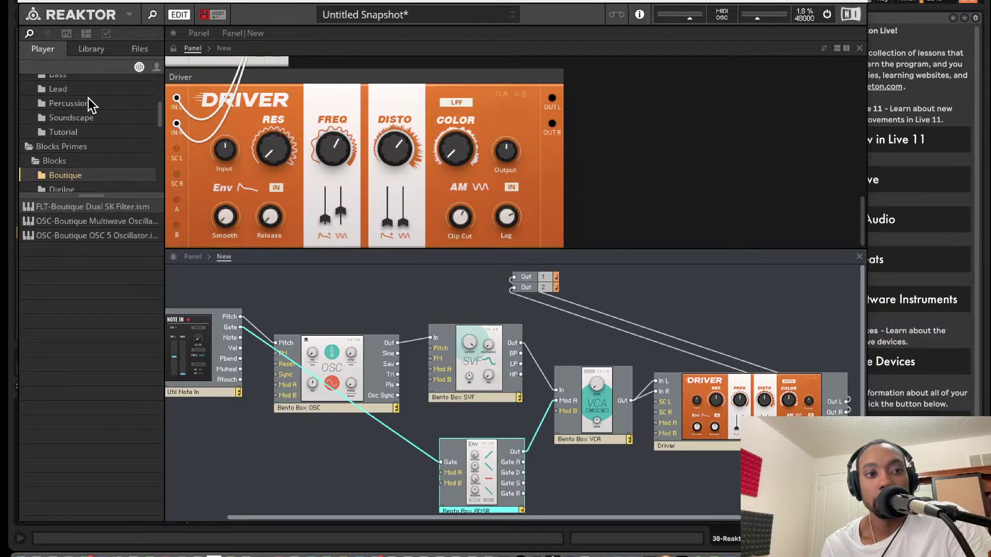
left_click(77, 89)
scroll(76, 93, "up", 3)
left_click(67, 110)
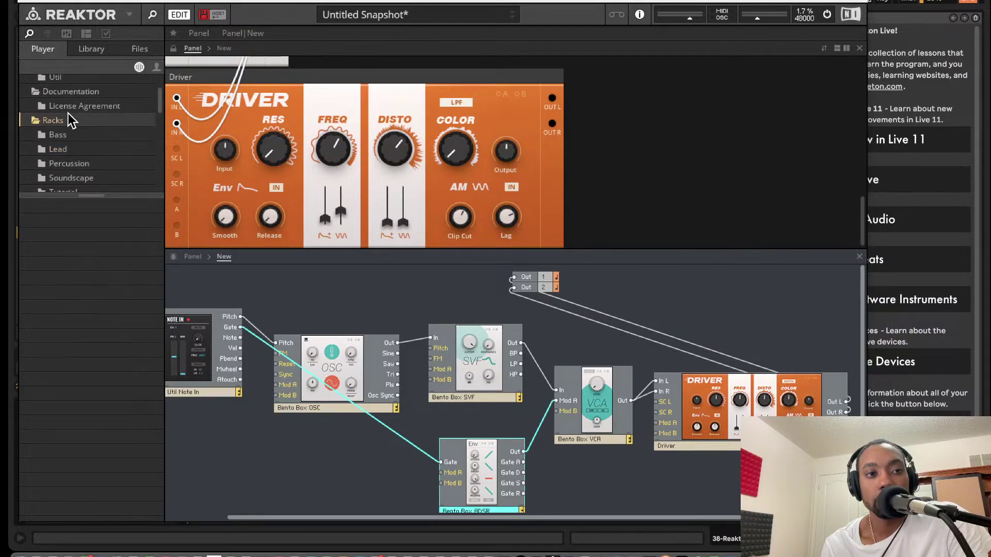
scroll(72, 107, "up", 3)
left_click(73, 112)
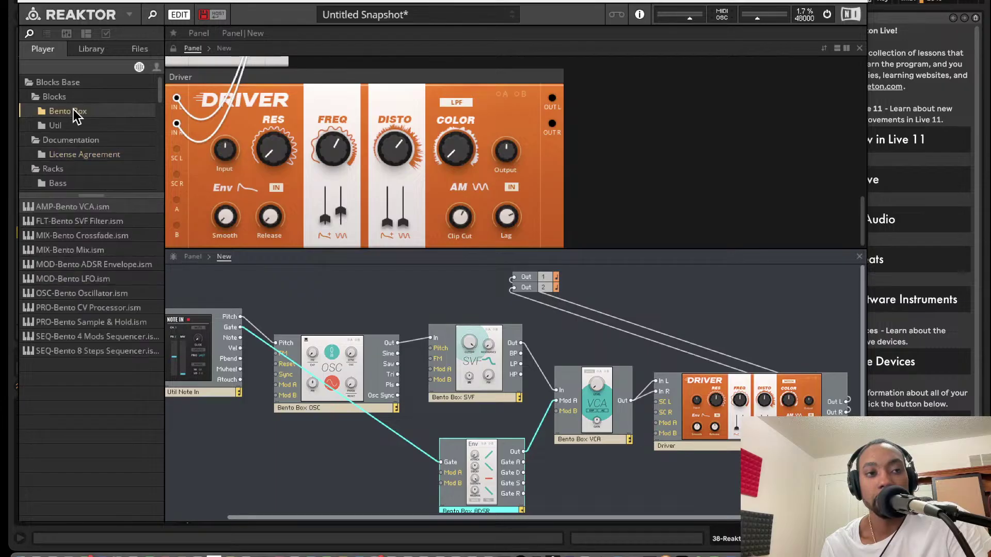
left_click_drag(100, 280, 515, 449)
mouse_move(608, 461)
left_mouse_down()
mouse_move(419, 464)
mouse_move(573, 398)
left_mouse_up()
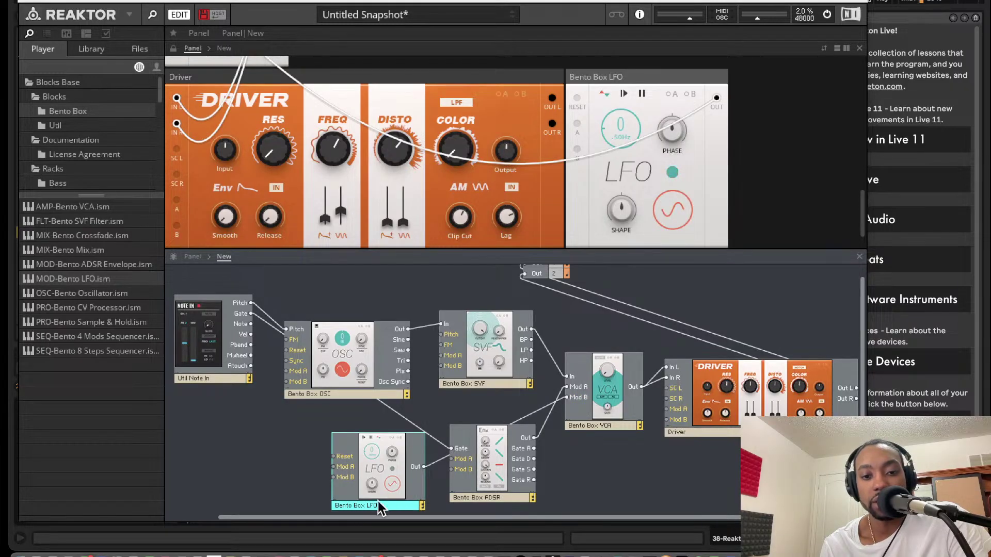
Delete the wire from the LFO to the VCA's Mod B, and wire the LFO's Out to the SVF filter's Mod A
left_click(439, 461)
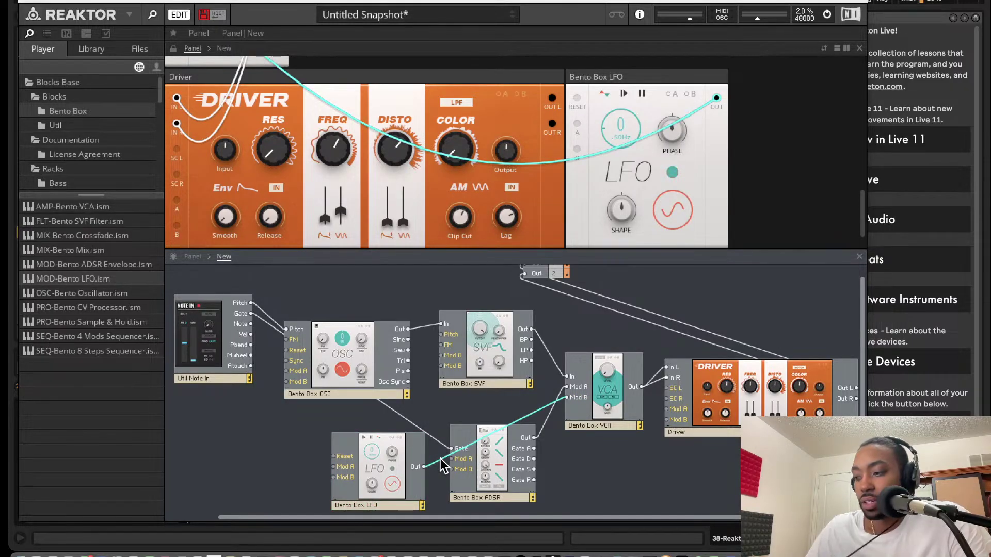
key("Delete")
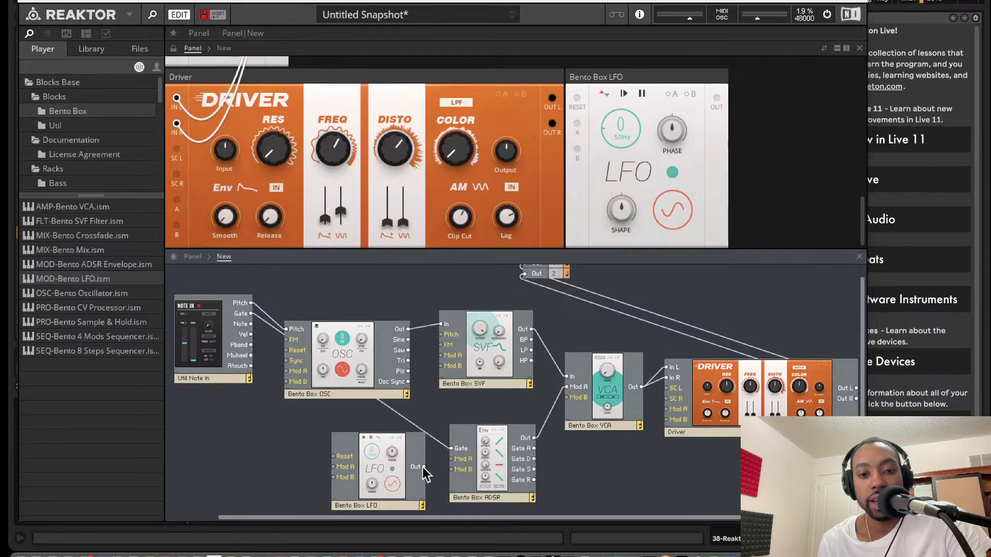
left_click_drag(423, 467, 442, 356)
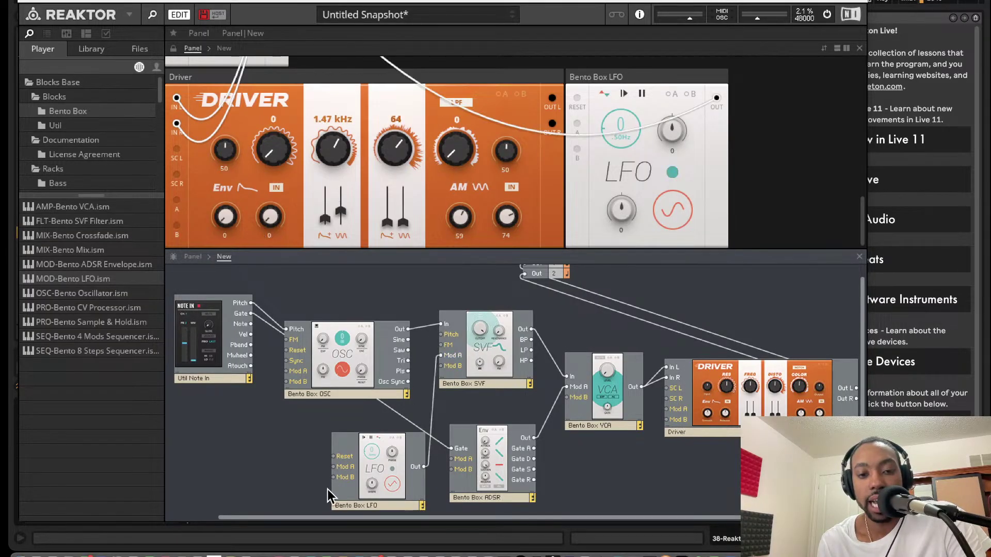
Rename the Bento Box LFO block as FLTR LFO
double_click(363, 507)
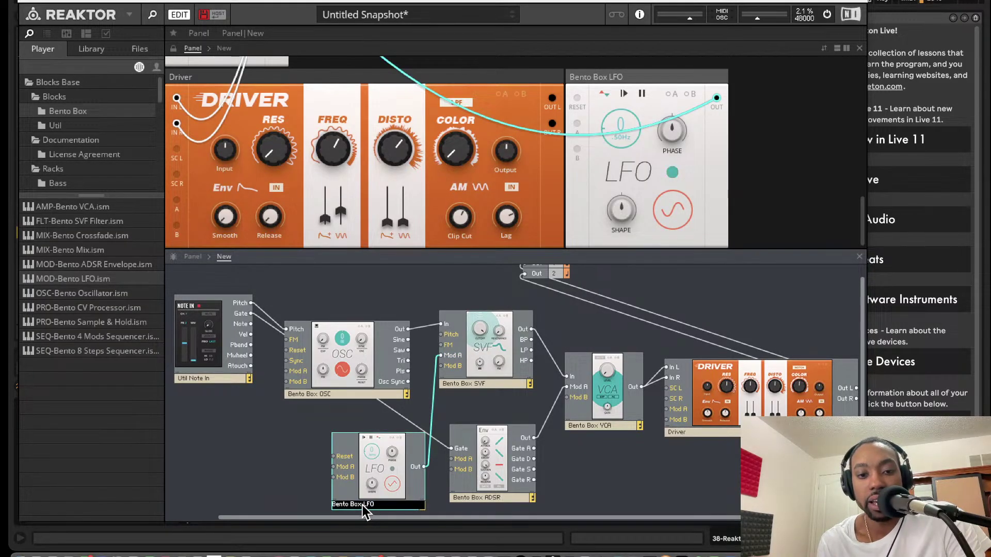
type("FO")
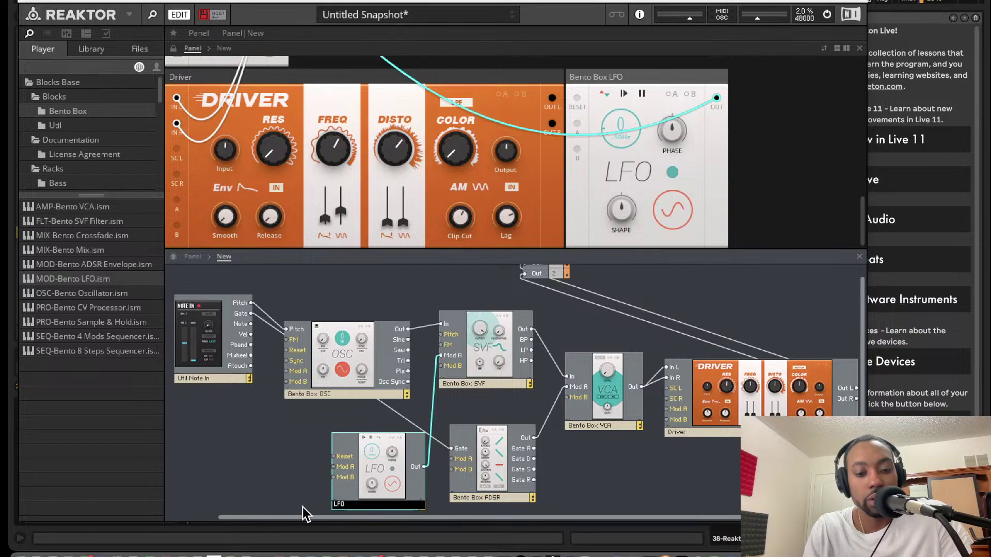
type("L")
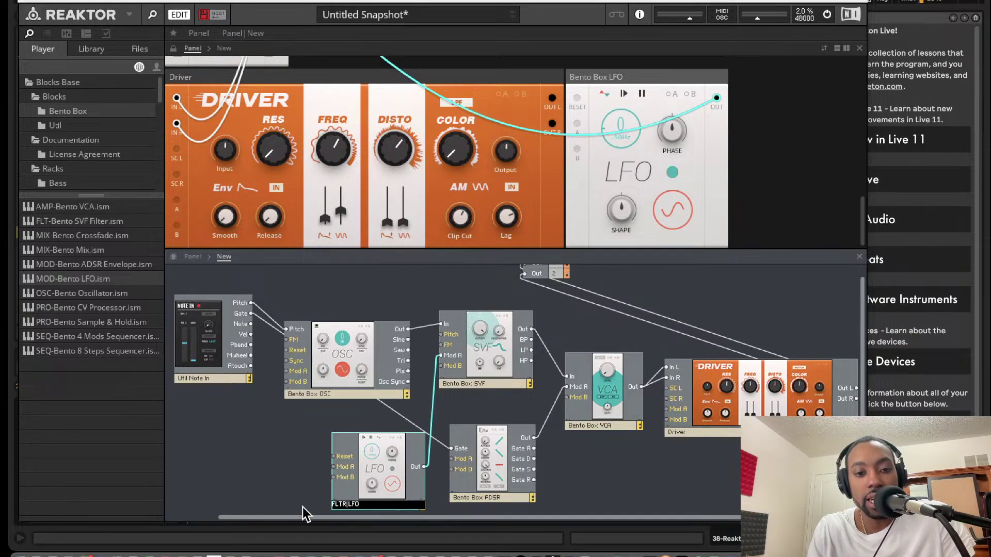
type("tr")
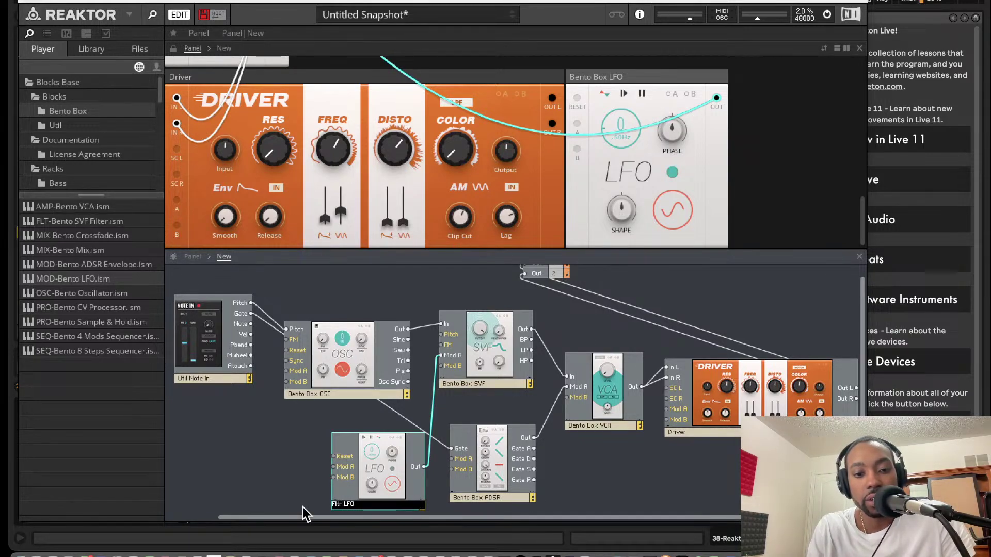
key("BackSpace")
key("BackSpace")
key("BackSpace")
type("LT")
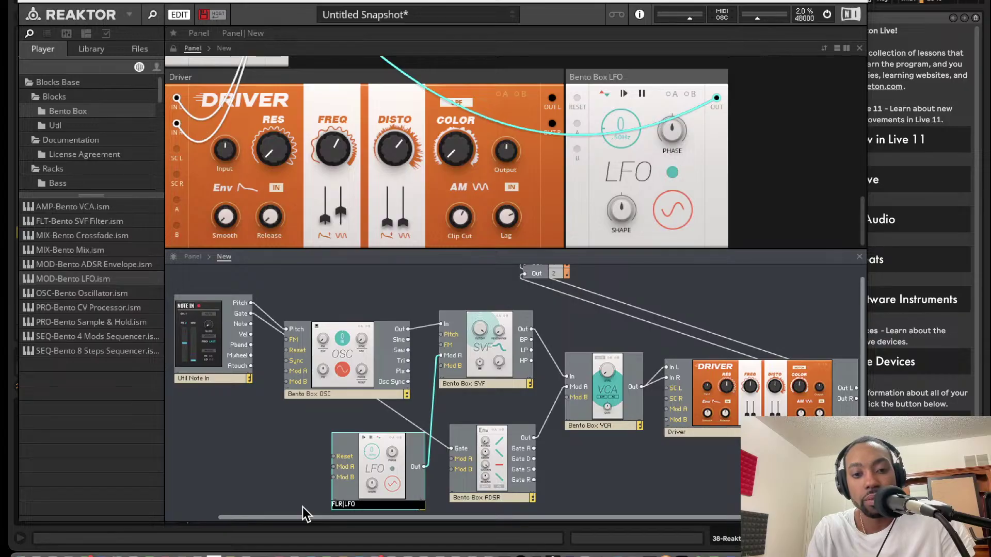
key("Delete")
type("|R")
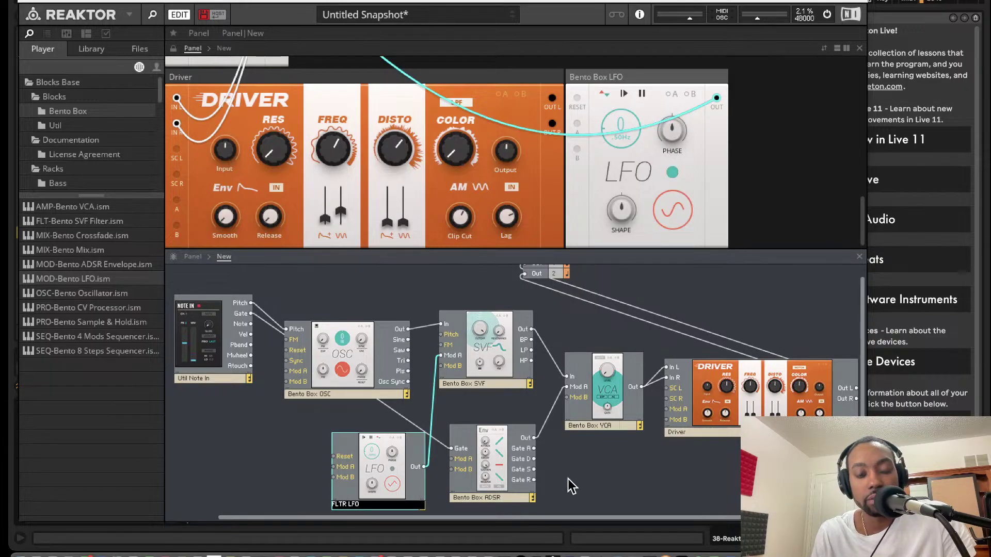
key("Return")
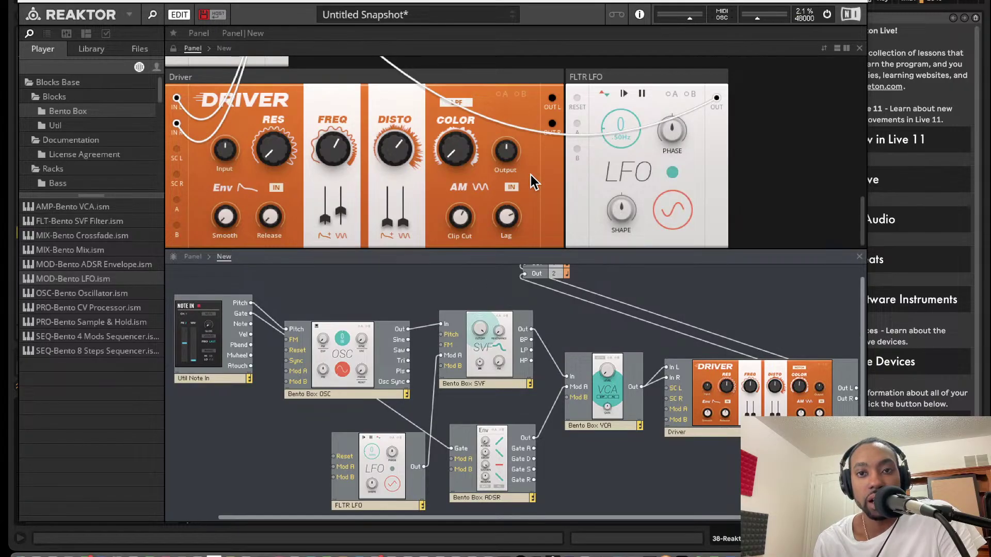
scroll(534, 182, "up", 1)
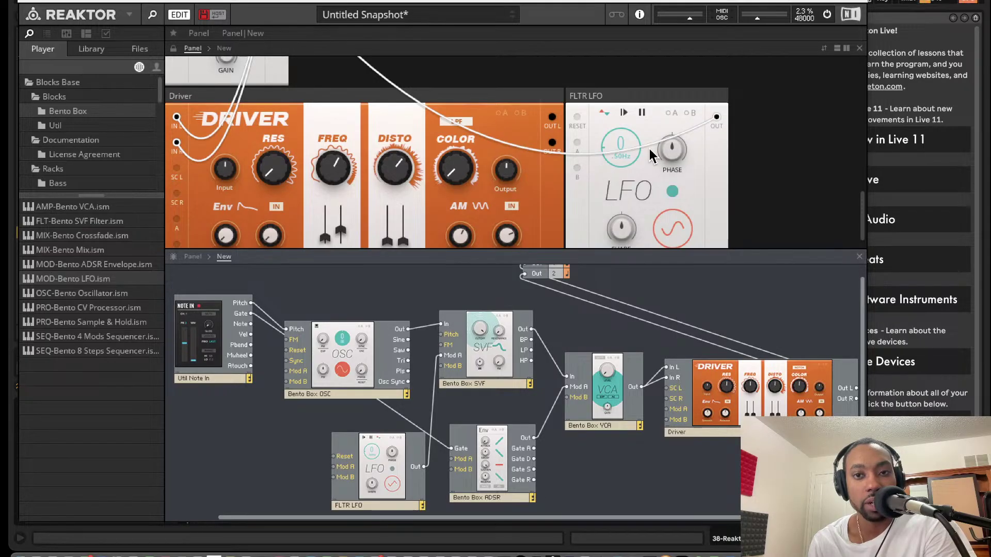
Select modulation source A on the Bento Box SVF and raise its modulation amount for CUTOFF
scroll(649, 149, "up", 5)
scroll(649, 155, "up", 1)
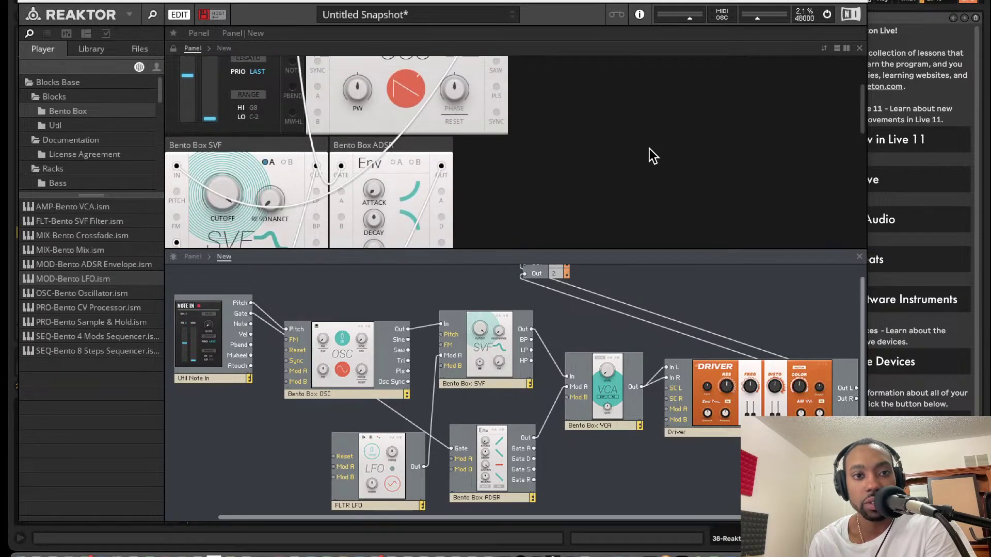
left_click(265, 163)
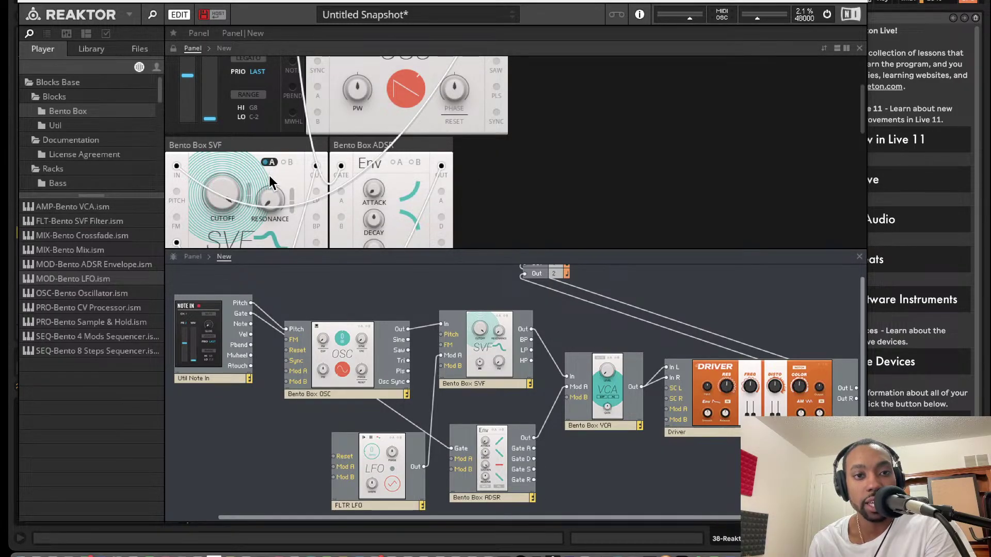
left_click_drag(248, 192, 249, 139)
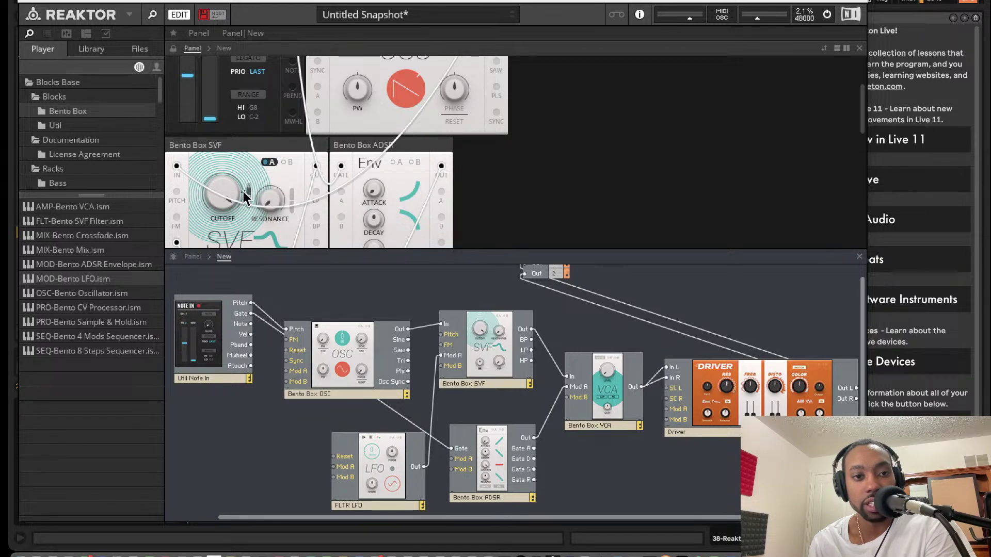
Slow the FLTR LFO's rate to 0.21 Hz and check the modulated cutoff on the Bento Box SVF
scroll(425, 207, "down", 10)
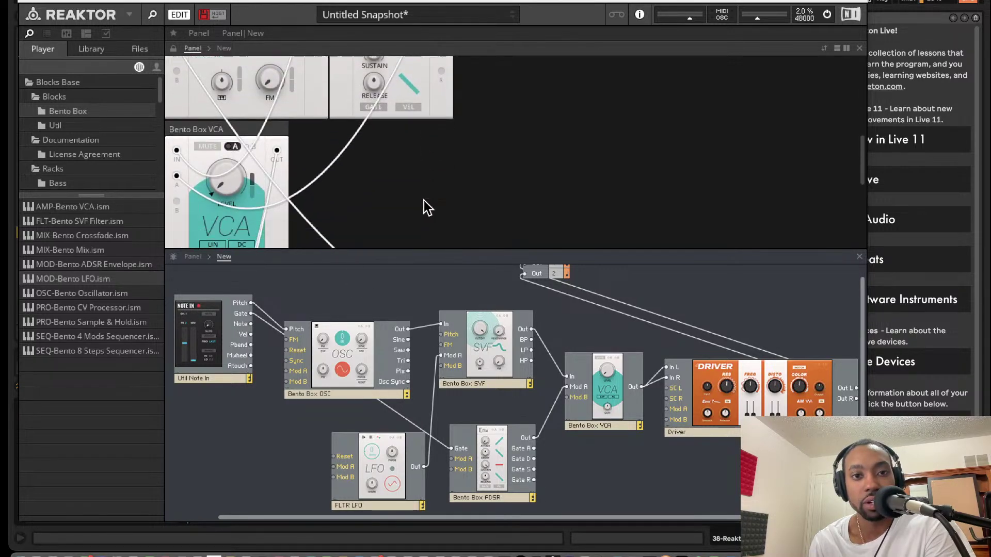
scroll(425, 206, "down", 3)
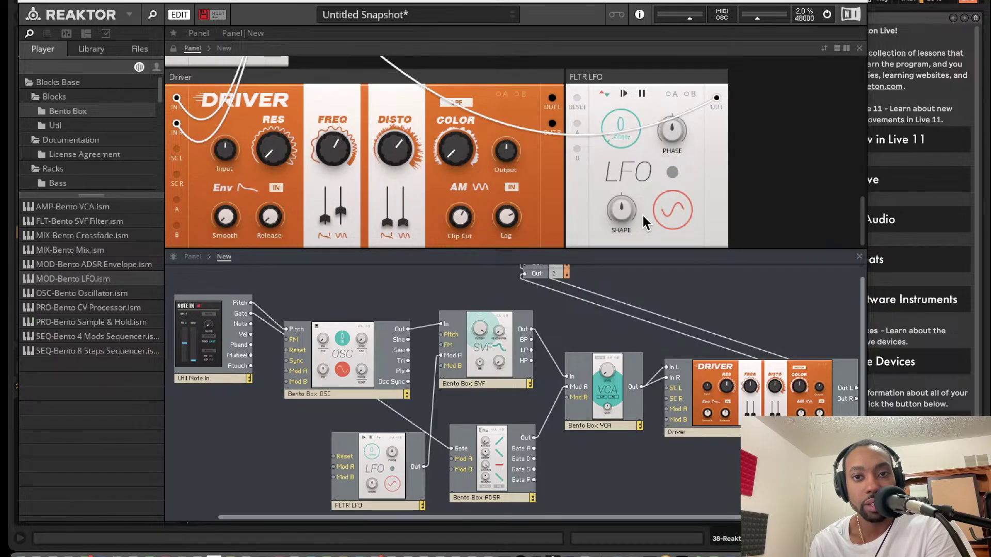
scroll(443, 166, "up", 3)
scroll(442, 165, "up", 5)
scroll(443, 165, "down", 3)
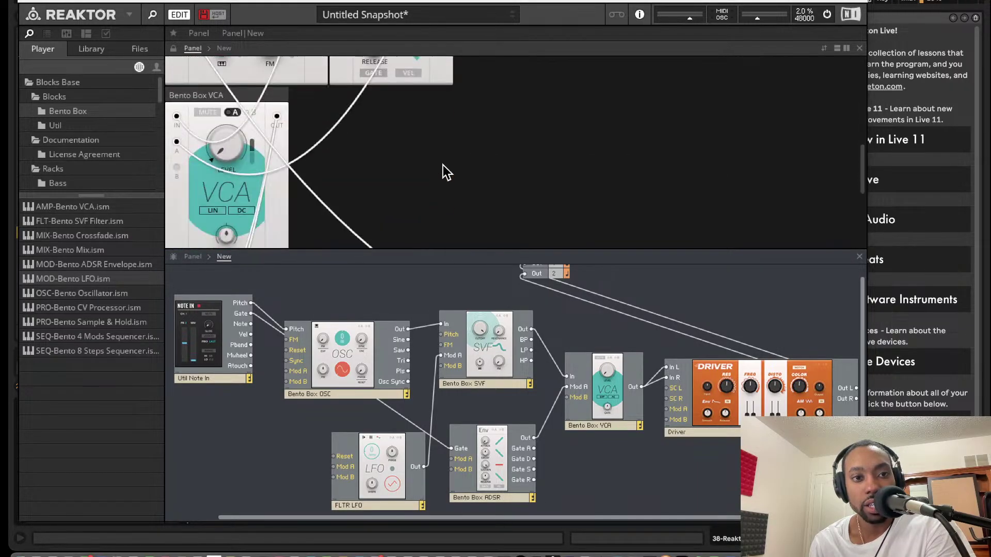
scroll(254, 152, "up", 1)
scroll(254, 151, "up", 3)
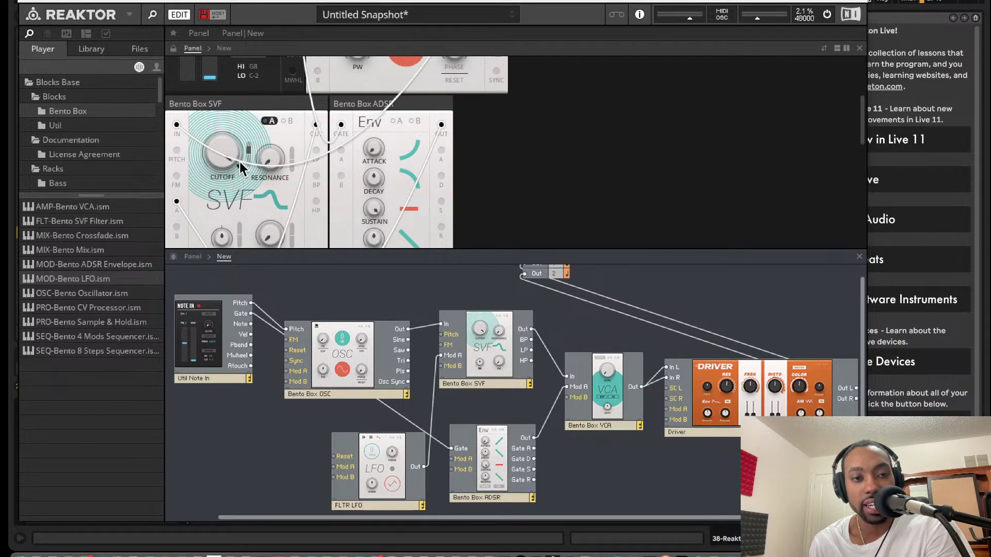
scroll(450, 181, "down", 4)
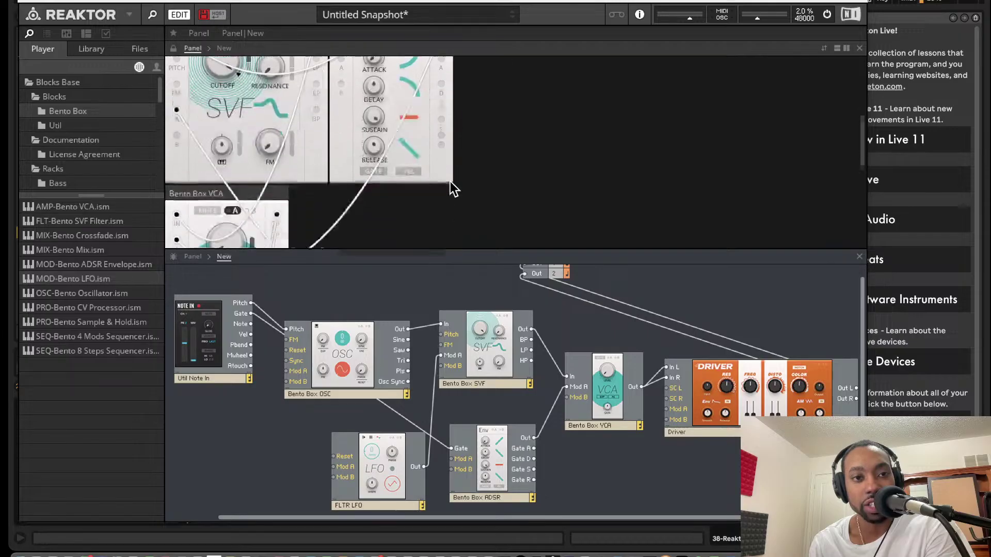
scroll(450, 185, "down", 3)
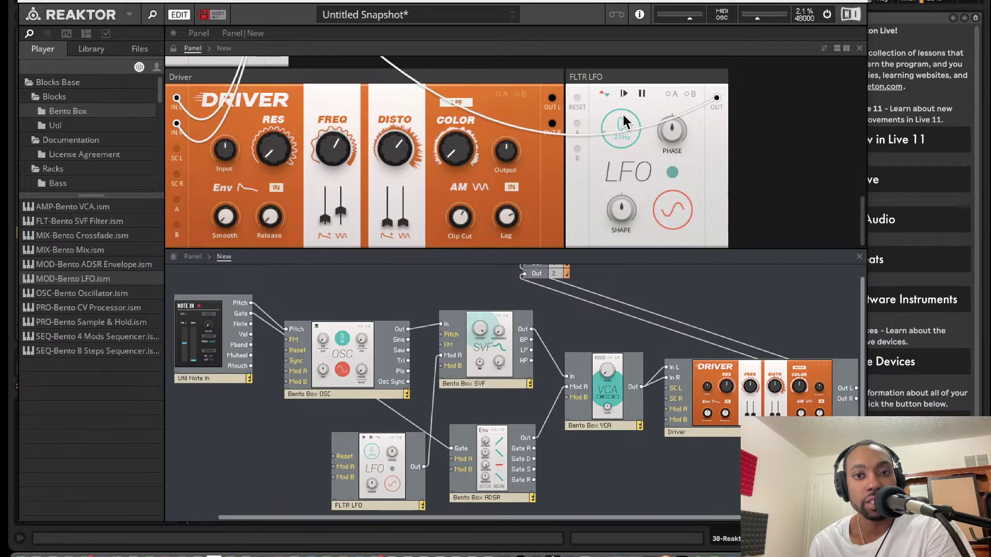
scroll(479, 155, "up", 5)
scroll(479, 149, "up", 3)
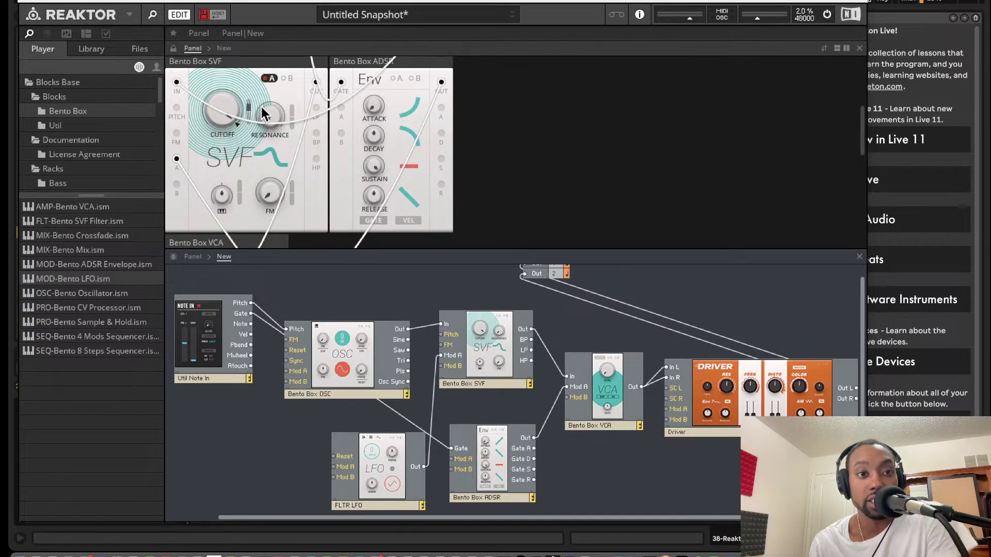
mouse_move(262, 107)
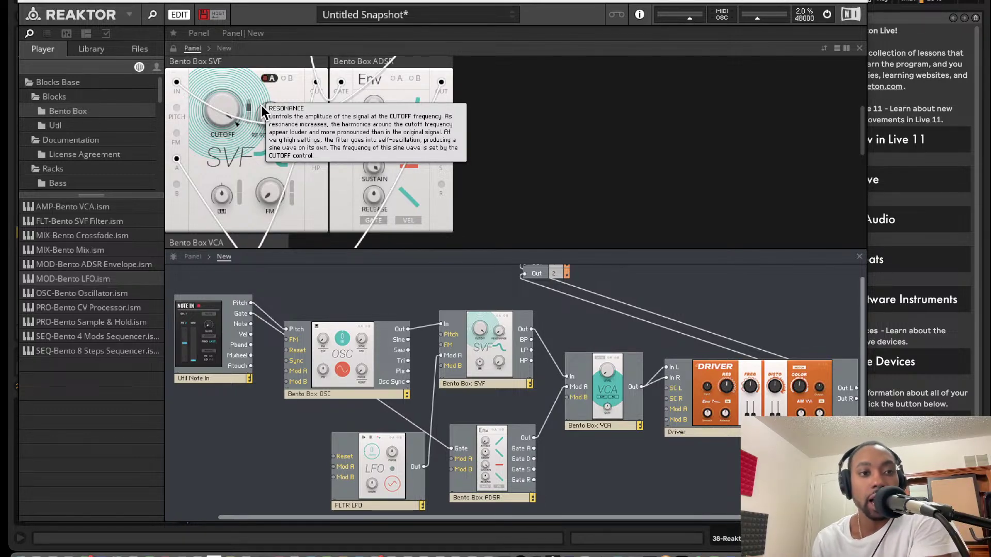
Add a Util Scope block, delete its input wire from the SVF's Out, and wire the VCA's Out to the Scope's In
left_click(70, 125)
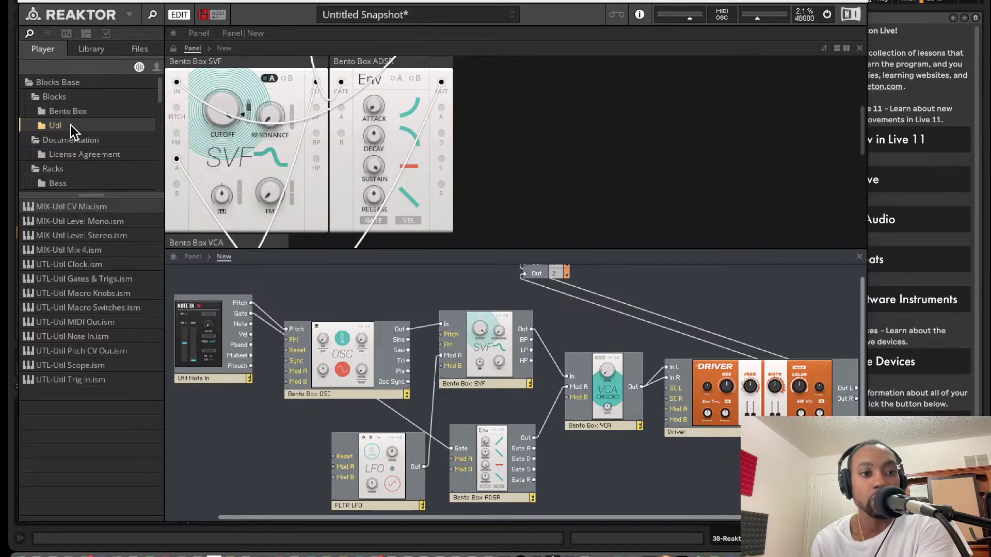
left_click_drag(88, 363, 518, 321)
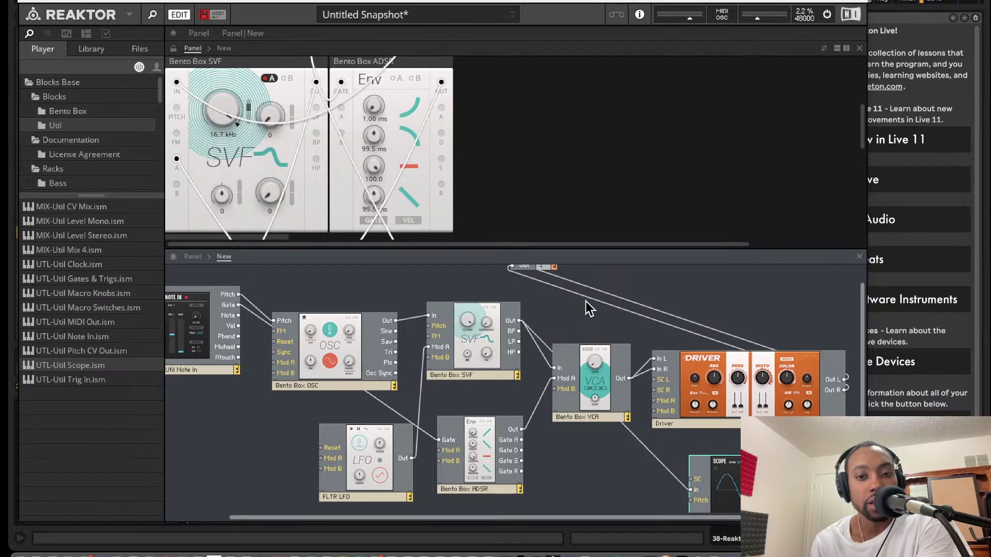
left_click(656, 454)
key("Delete")
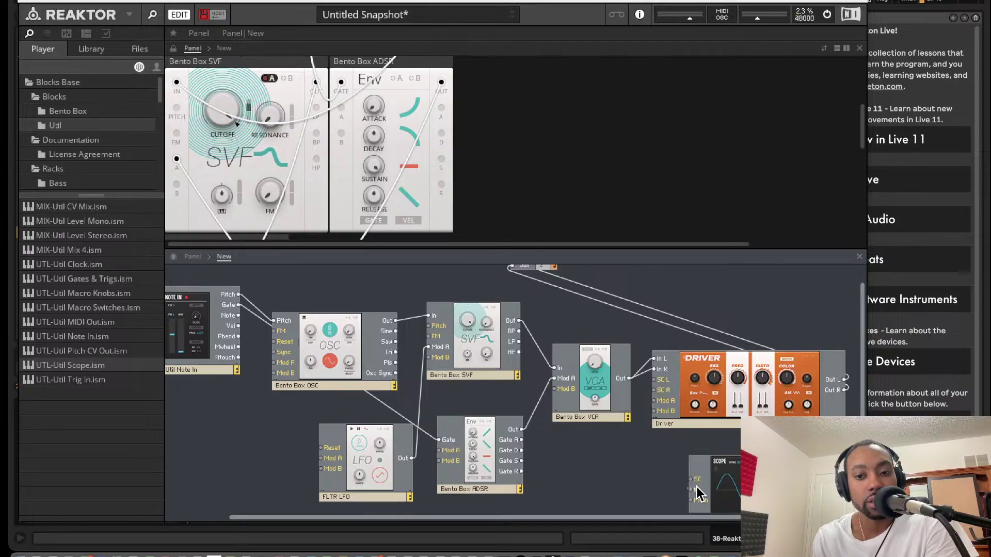
left_click_drag(695, 489, 630, 380)
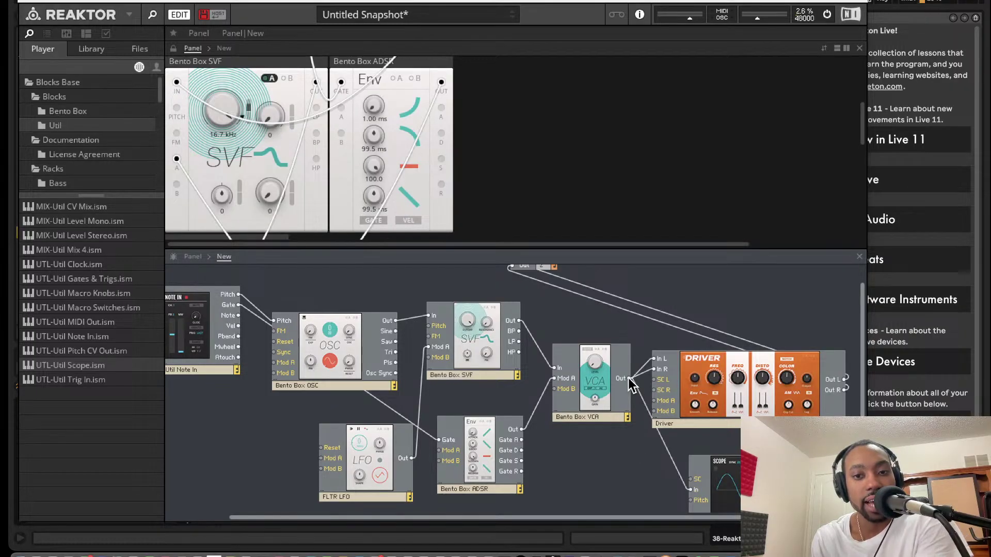
Examine the Scope's waveform while notes play, and compare it with the SVF's cutoff modulation
scroll(391, 156, "down", 5)
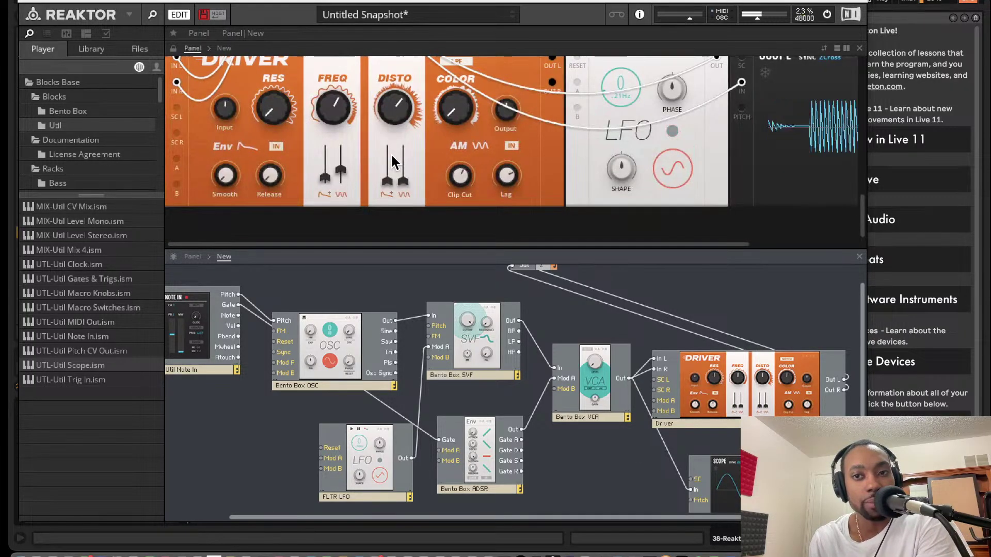
scroll(392, 155, "right", 3)
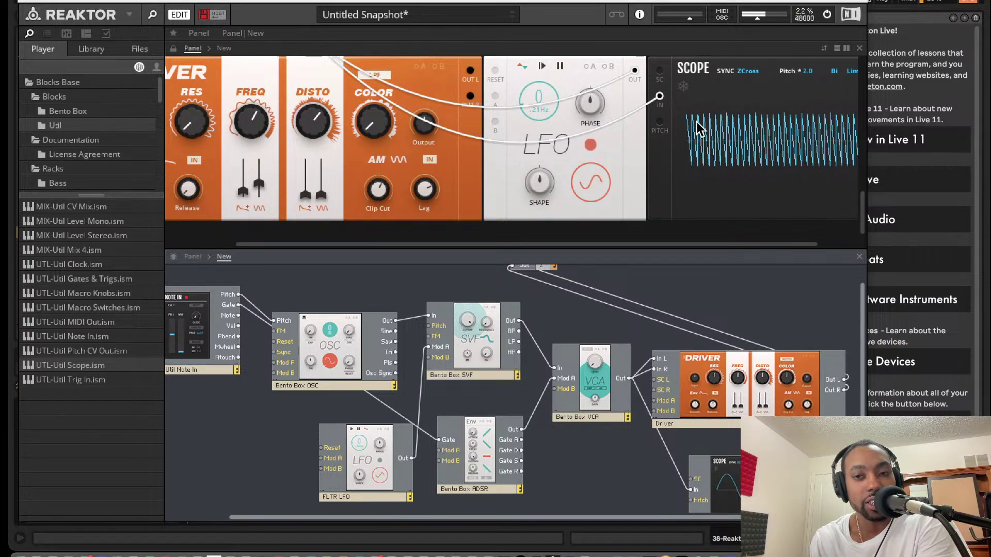
scroll(428, 101, "left", 10)
scroll(428, 102, "up", 3)
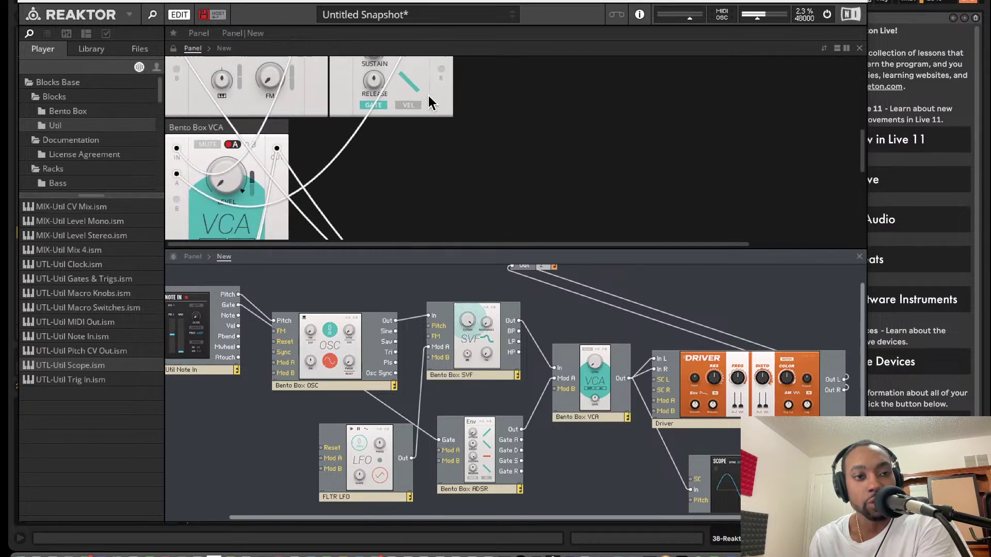
scroll(428, 101, "up", 4)
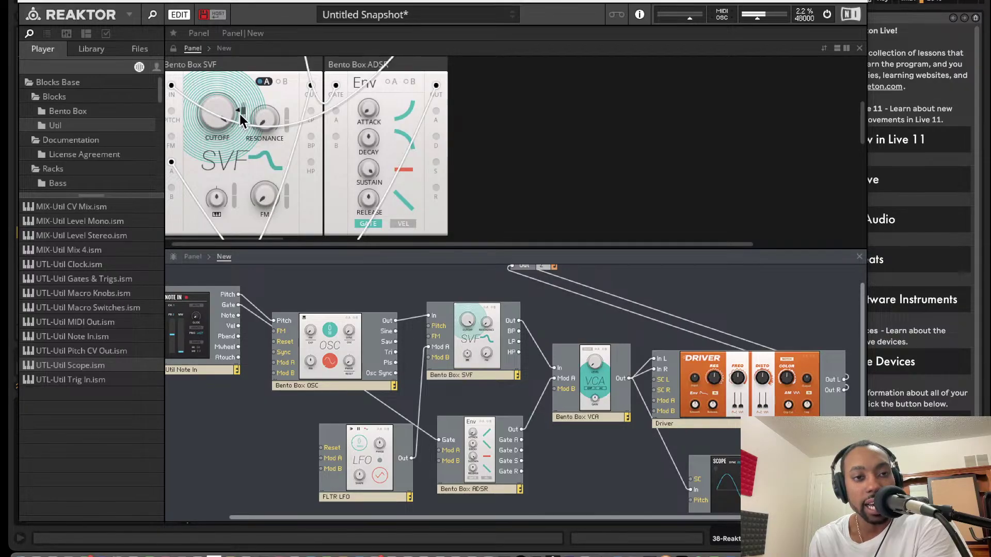
scroll(527, 165, "down", 4)
scroll(527, 164, "down", 5)
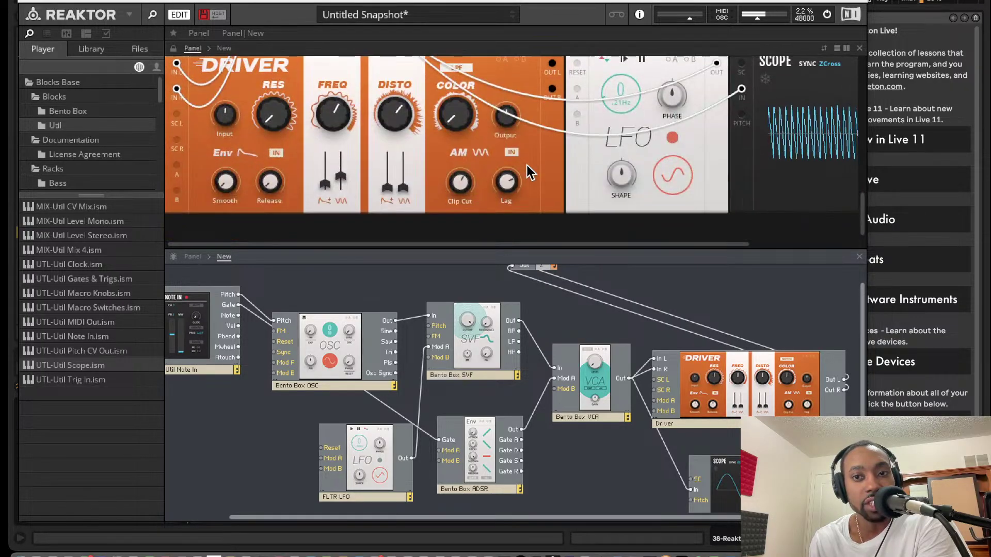
Raise the FLTR LFO's rate to above 9 Hz while watching the Scope
scroll(527, 165, "right", 3)
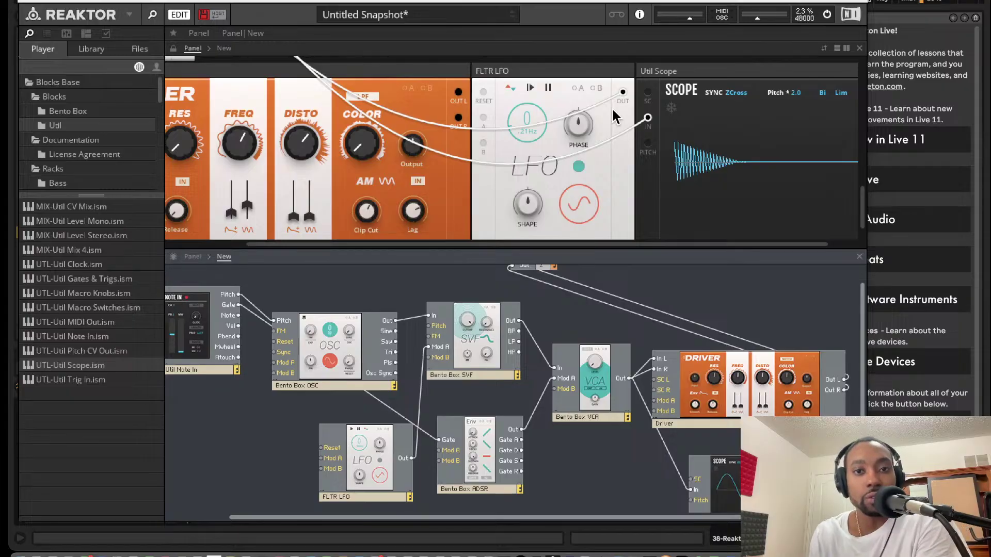
mouse_move(526, 120)
left_mouse_down()
mouse_move(538, 76)
mouse_move(542, 103)
mouse_move(530, 114)
left_mouse_up()
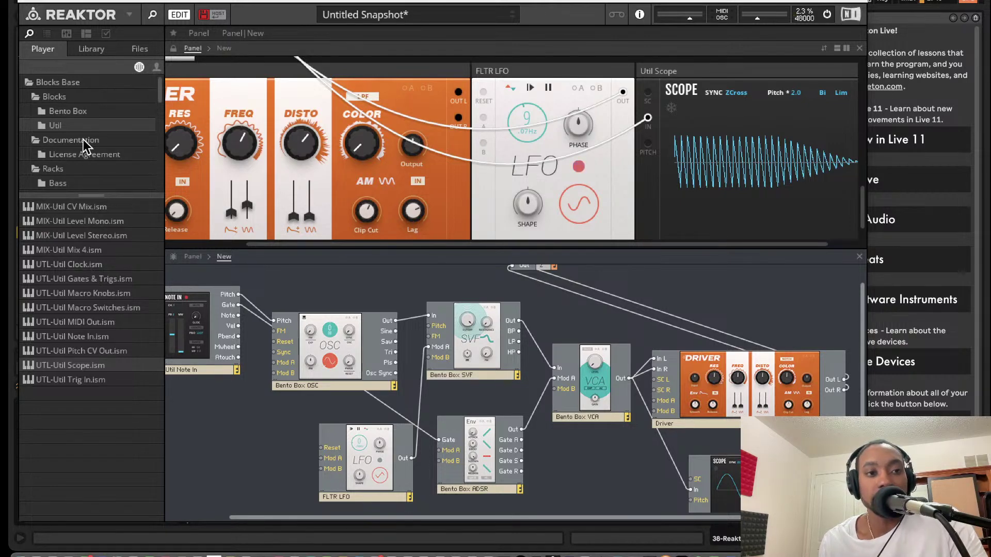
Find the Rounds blocks in the library and add a Rounds Delay block after the Driver
left_click(85, 112)
scroll(84, 143, "down", 3)
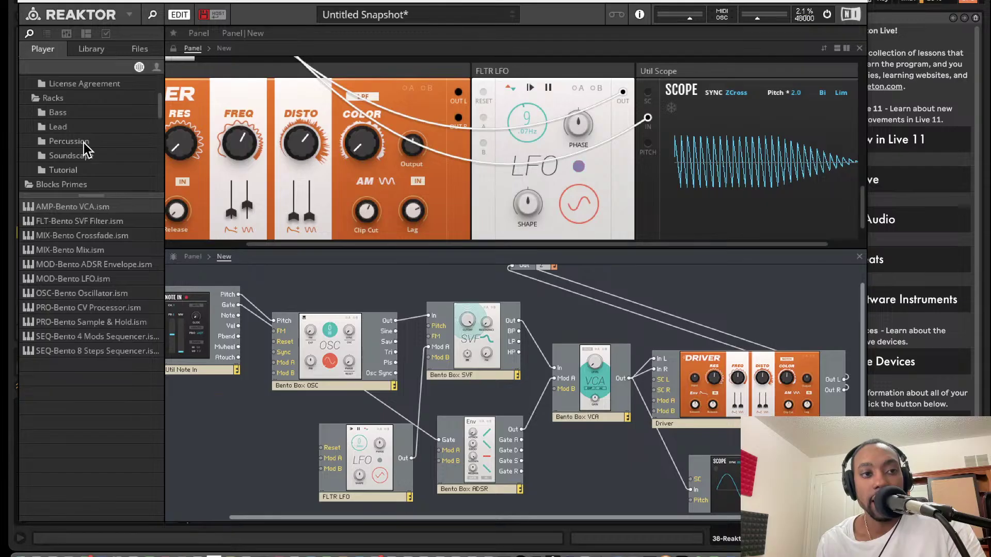
scroll(72, 125, "down", 3)
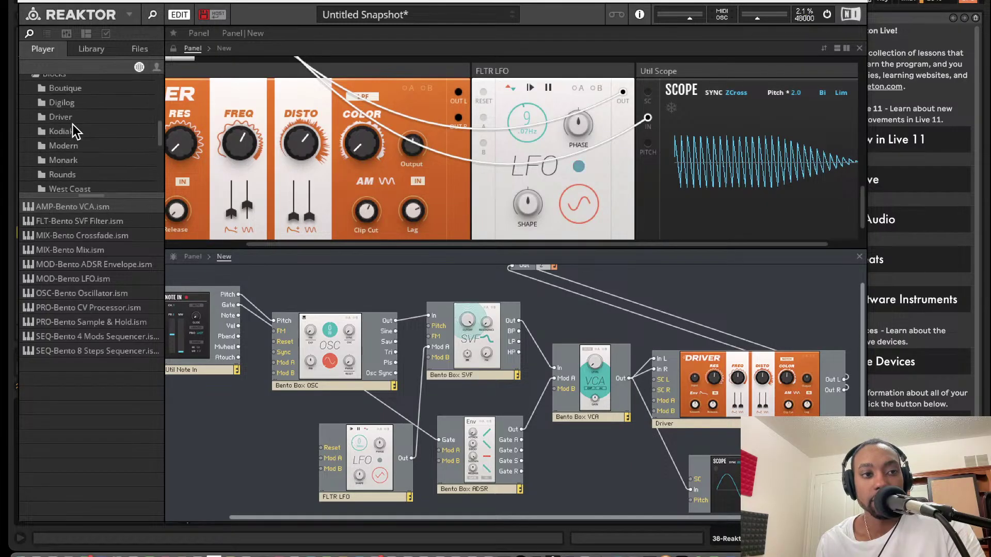
scroll(72, 131, "down", 3)
left_click(75, 131)
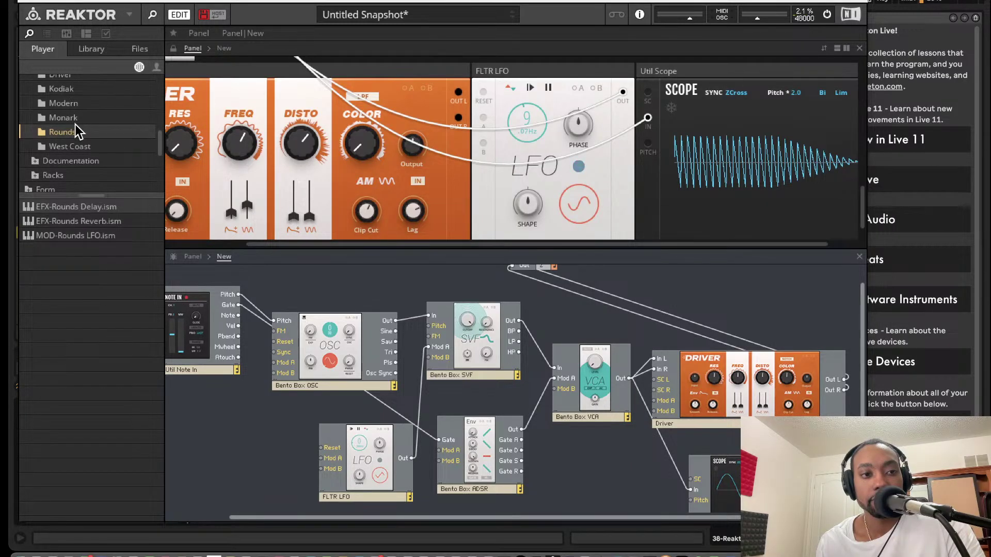
left_click_drag(103, 207, 771, 381)
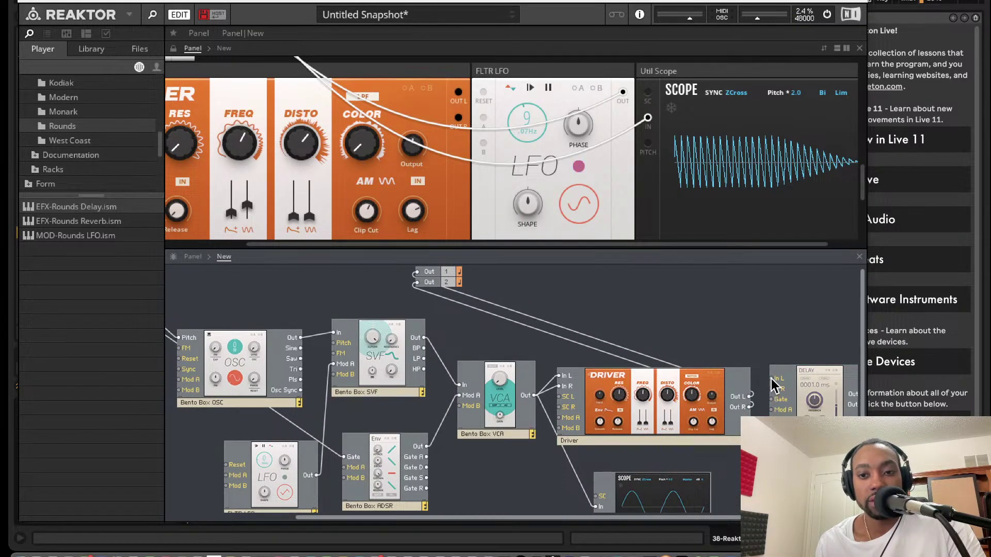
Wire the Driver's Out L and R to the Delay's In L and R, and the Delay's outputs to Out 1 and 2
left_click_drag(772, 381, 751, 408)
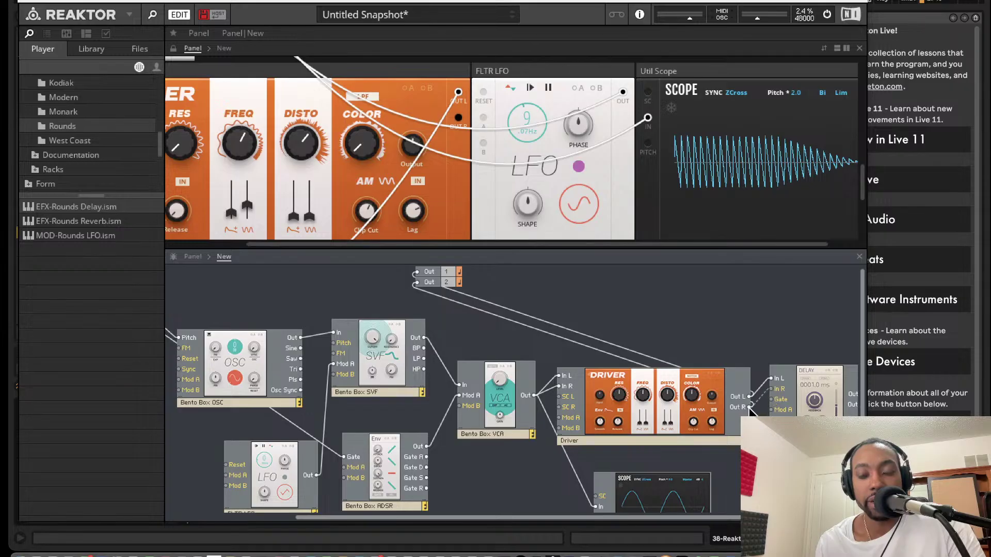
scroll(753, 405, "right", 2)
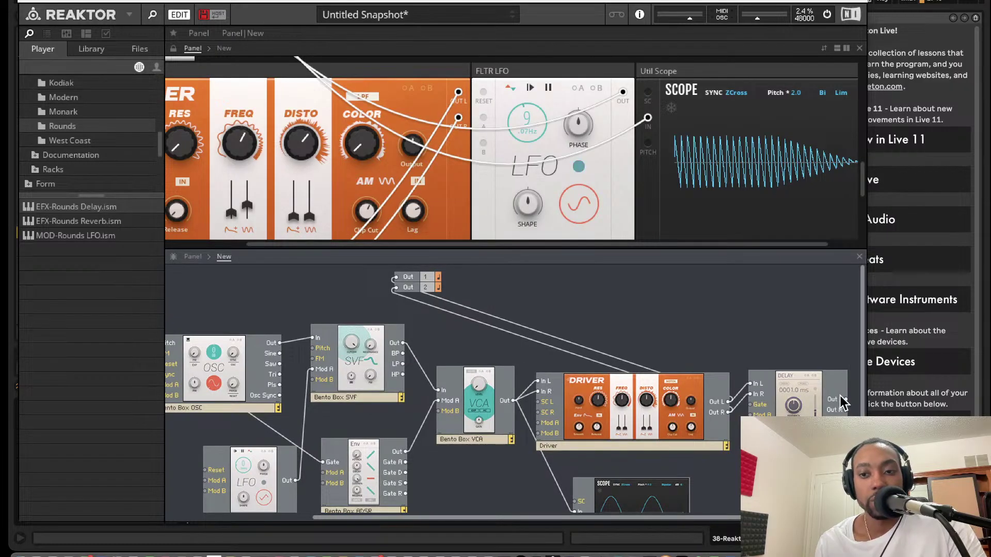
left_click_drag(841, 400, 395, 280)
scroll(826, 392, "right", 1)
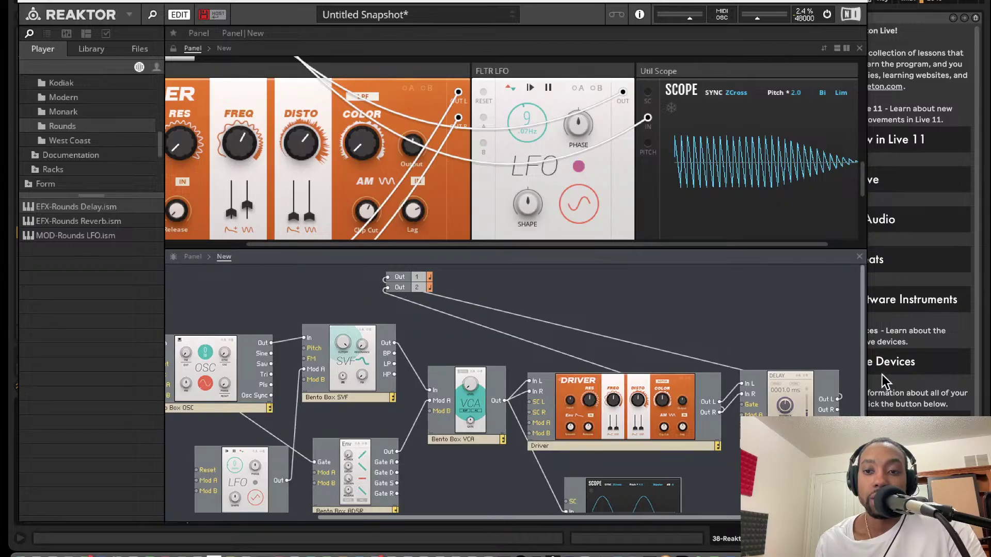
left_click_drag(837, 409, 389, 290)
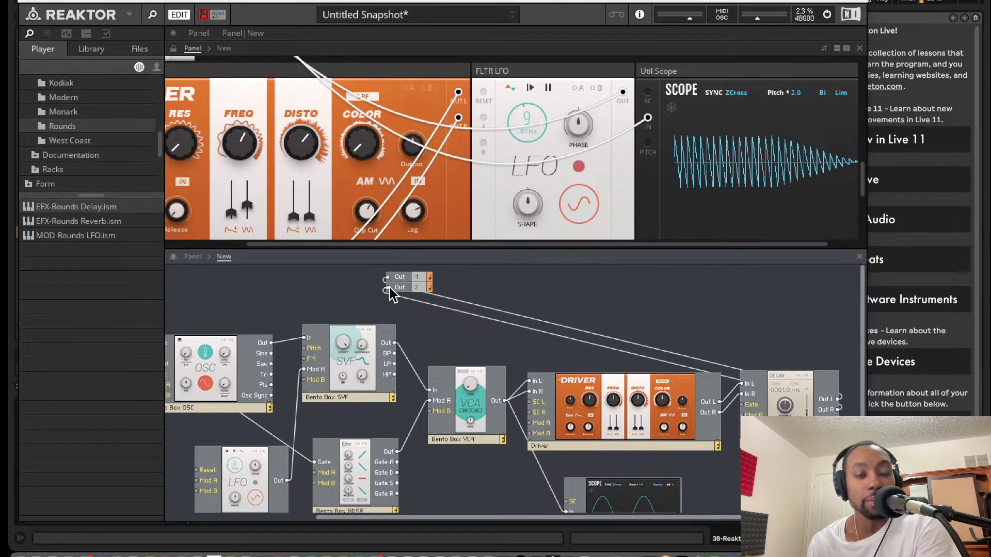
Set the Rounds Delay's time to 125 ms and lower its MIX to near the minimum
scroll(492, 189, "down", 5)
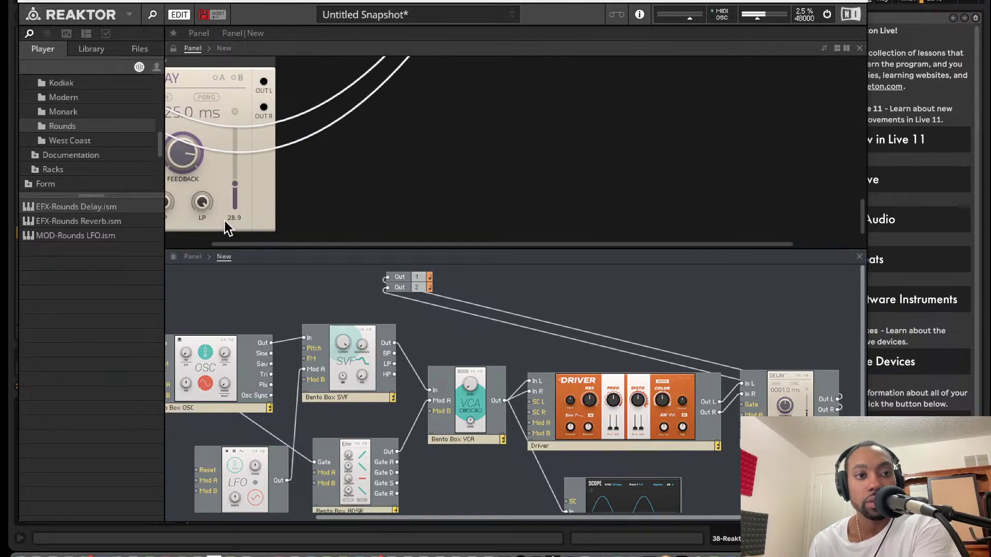
left_click_drag(235, 184, 231, 242)
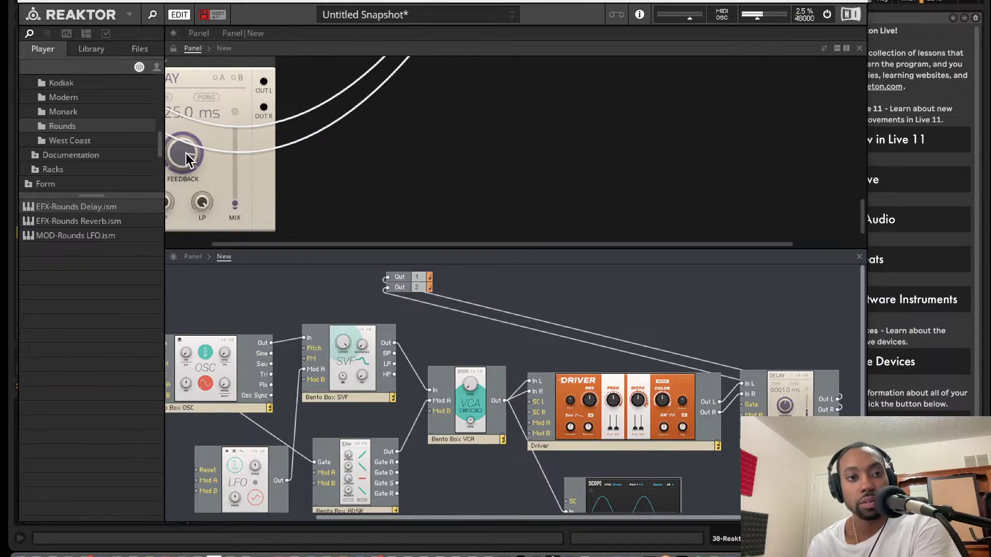
Turn on the Rounds Delay's PONG mode
scroll(202, 168, "down", 1)
scroll(202, 168, "left", 1)
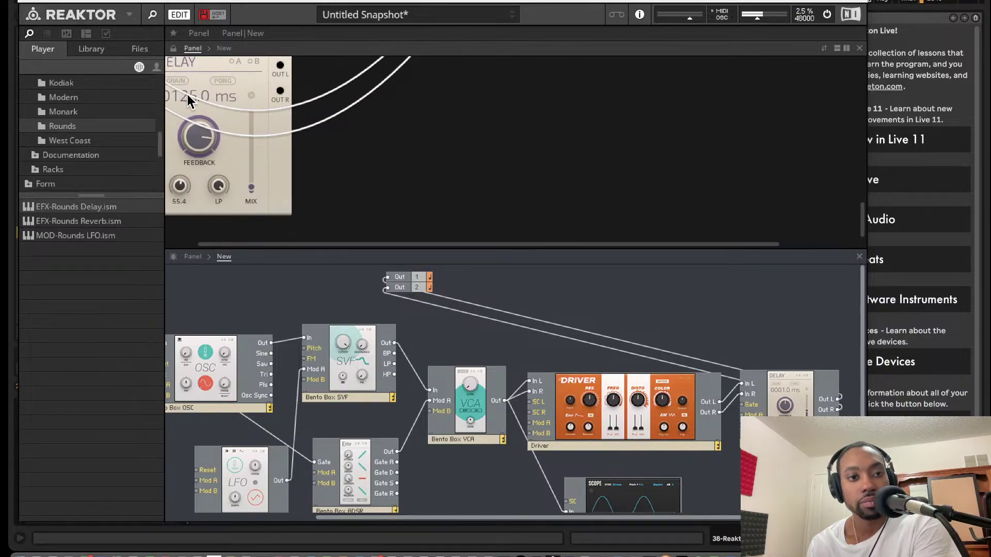
scroll(187, 94, "up", 3)
scroll(187, 94, "left", 2)
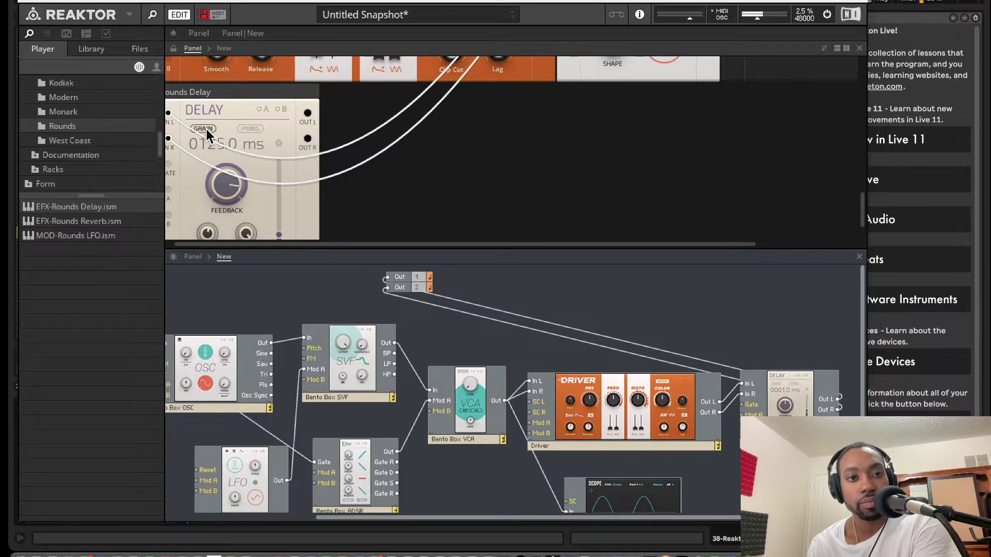
left_click(245, 122)
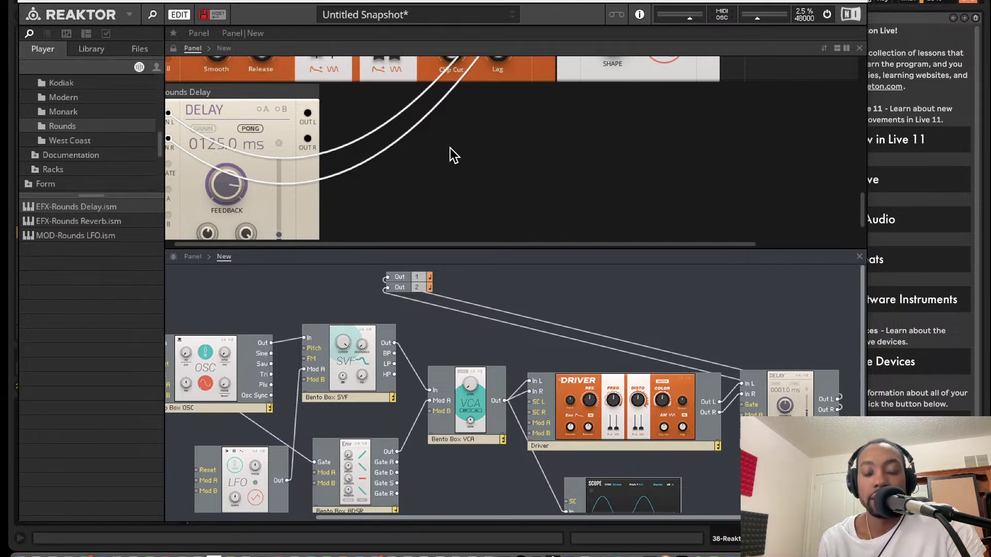
Add a Rounds Reverb block after the Rounds Delay and wire the Delay's Out L and R to the Reverb's In L and R
left_click_drag(100, 220, 824, 366)
left_click_drag(825, 366, 880, 377)
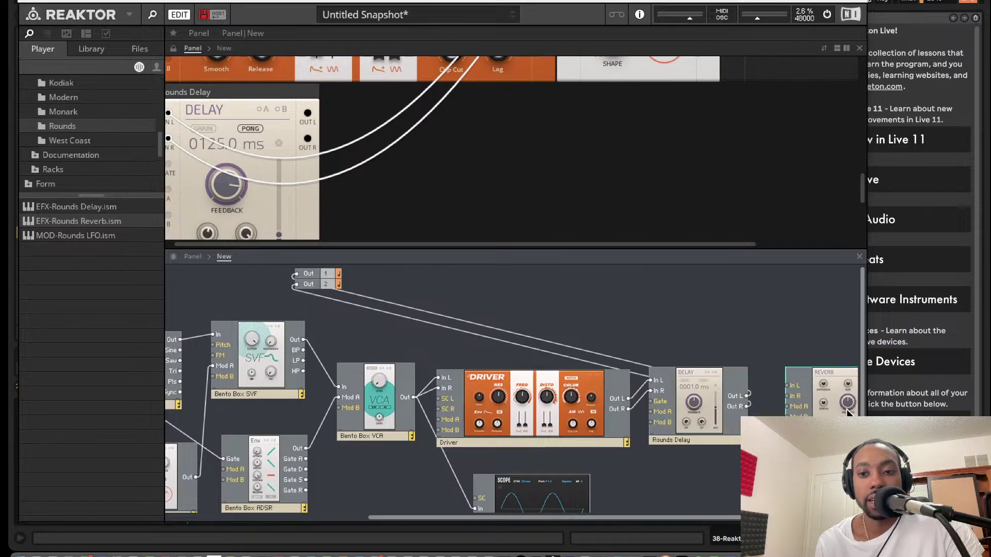
left_click_drag(790, 388, 746, 407)
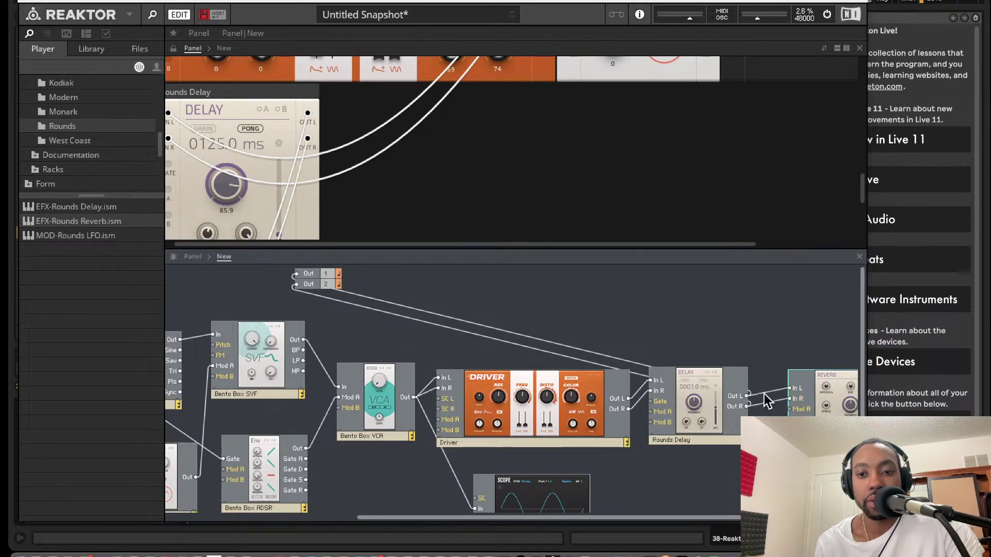
Wire the Rounds Reverb's Out L and R to Out 1 and Out 2
scroll(800, 402, "right", 2)
left_click_drag(847, 394, 241, 268)
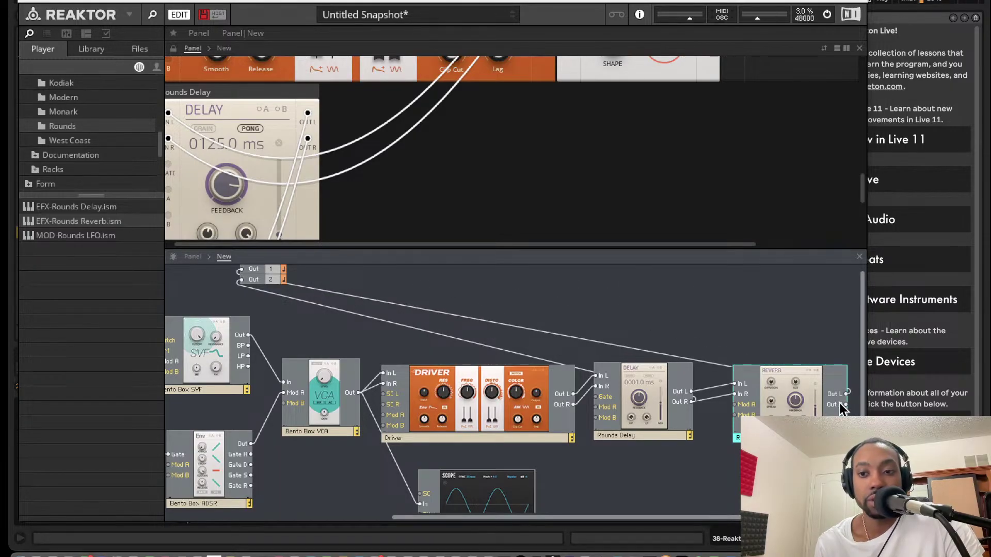
left_click_drag(845, 404, 241, 278)
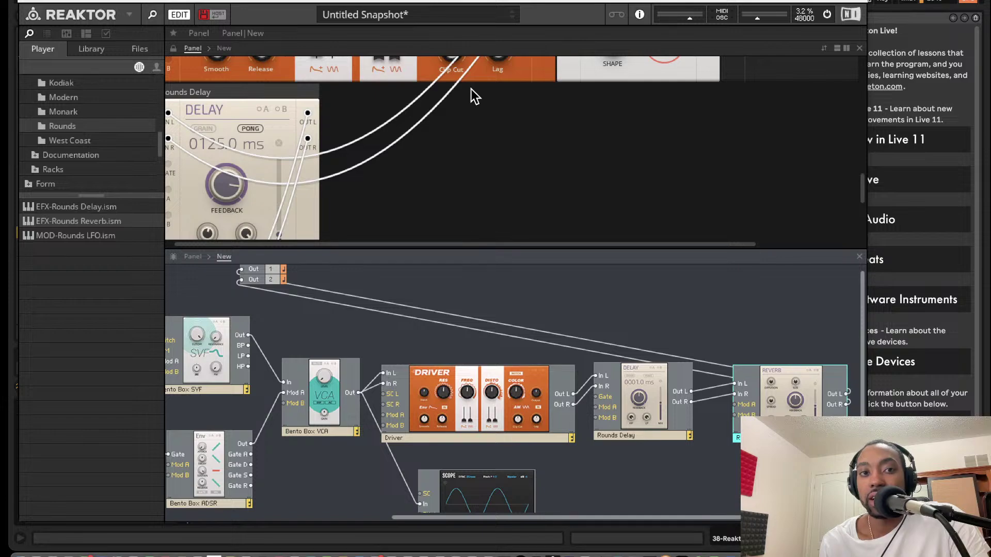
Save the ensemble as TechnoLS.ens in the Racks folder
left_click(127, 15)
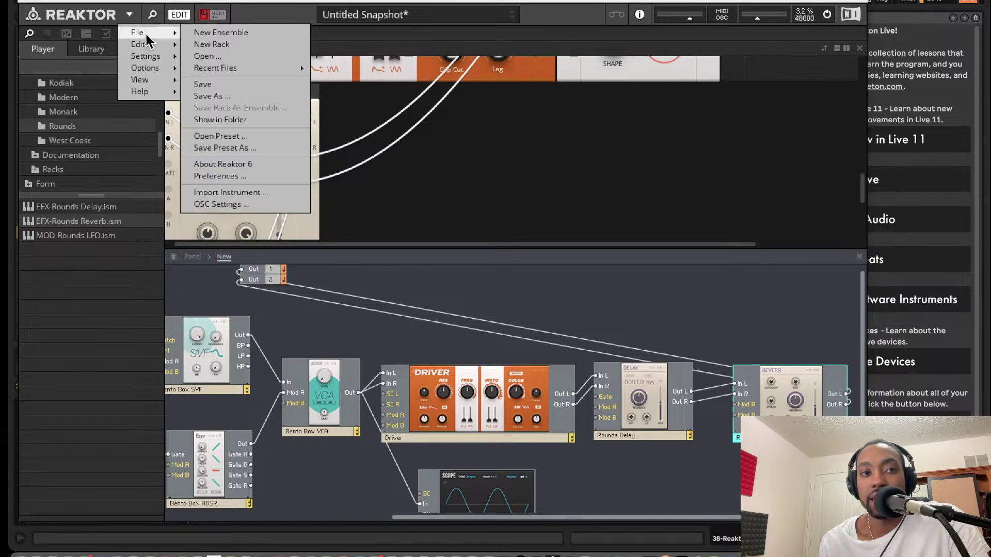
mouse_move(170, 34)
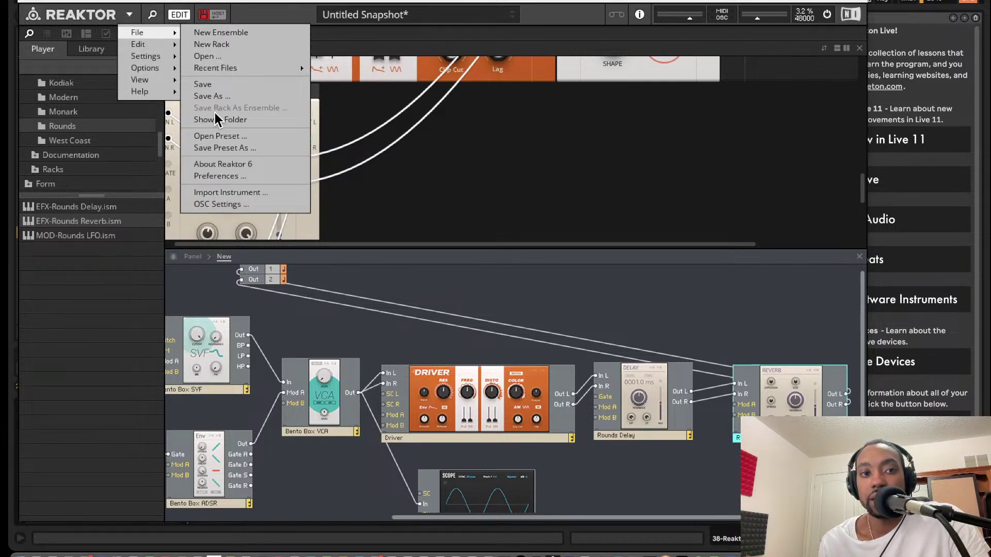
left_click(219, 96)
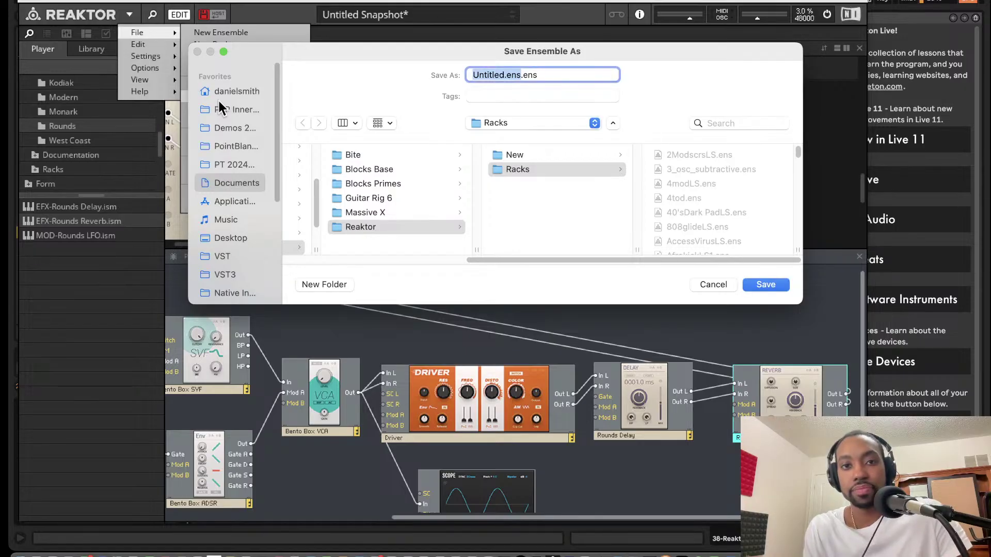
type("TechnoL")
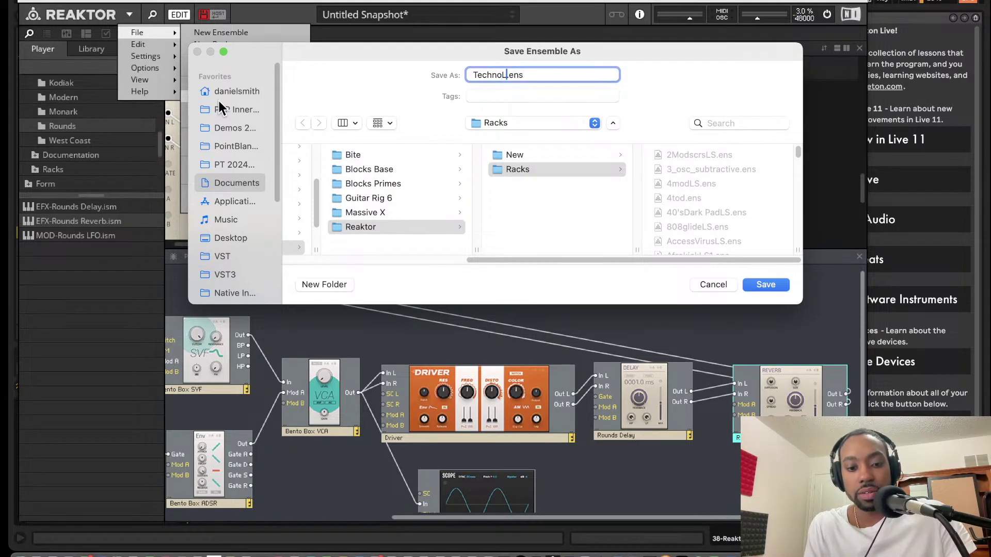
type("S")
left_click(765, 284)
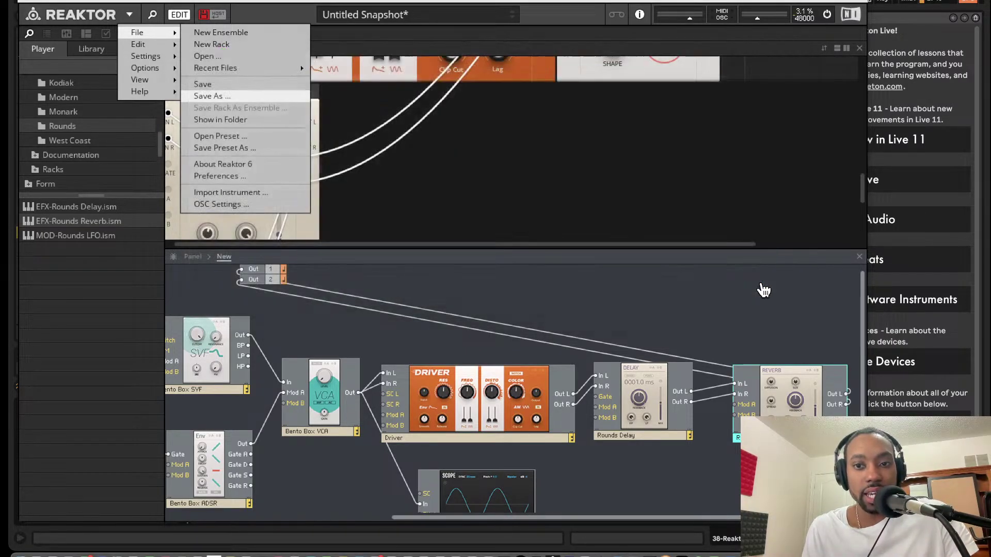
Close the Reaktor window and unfold the 38 Reaktor 6 track in the Ableton Live arrangement
left_click(27, 1)
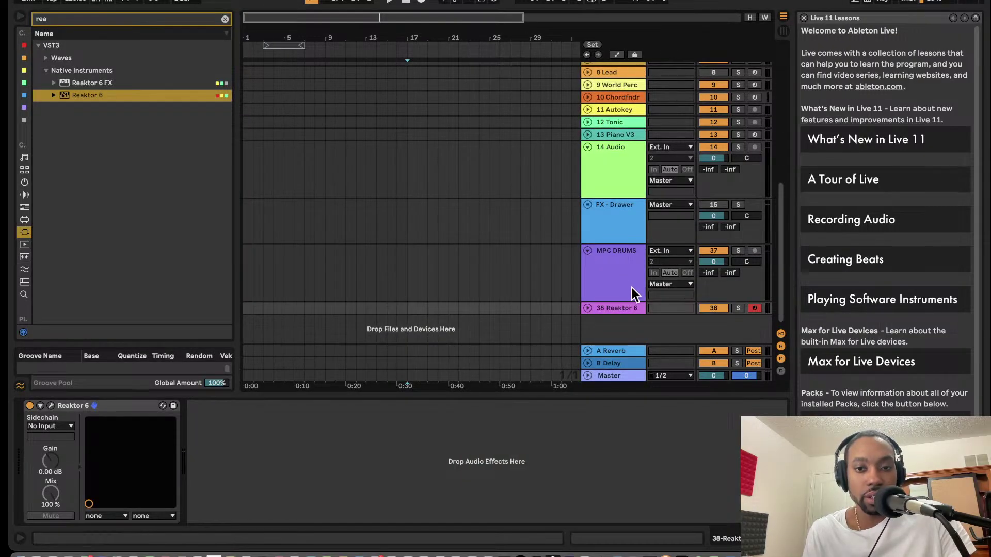
left_click(587, 308)
left_click_drag(398, 326, 453, 331)
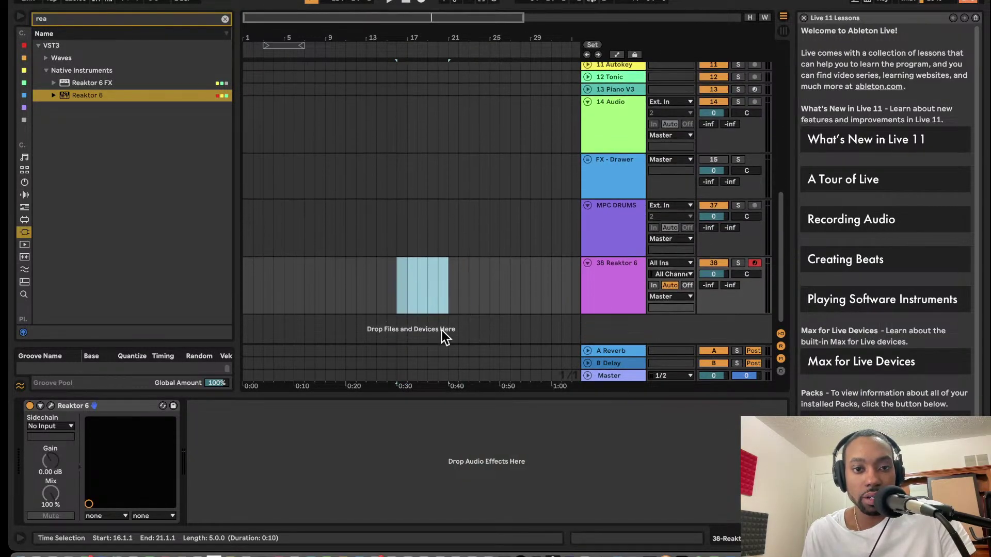
scroll(441, 330, "down", 1)
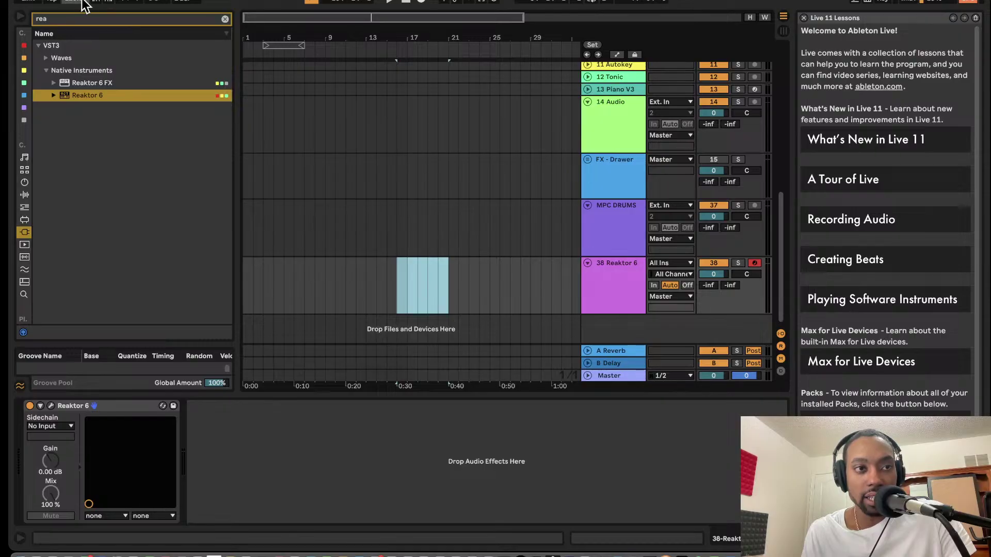
Raise the project tempo and lower the Master track's cue volume to -23.4 dB
left_click_drag(81, 1, 81, 0)
key("Tab")
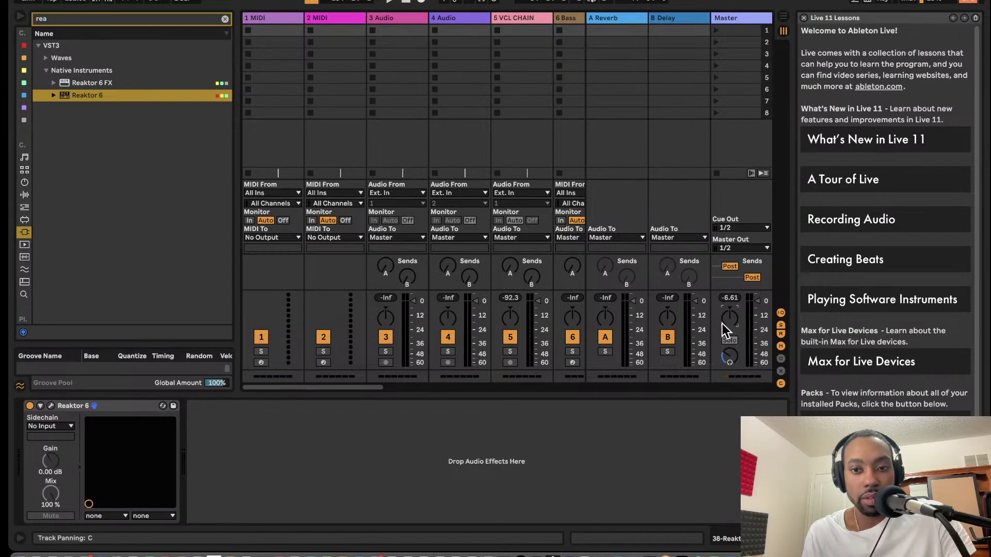
key("Tab")
left_click(400, 283)
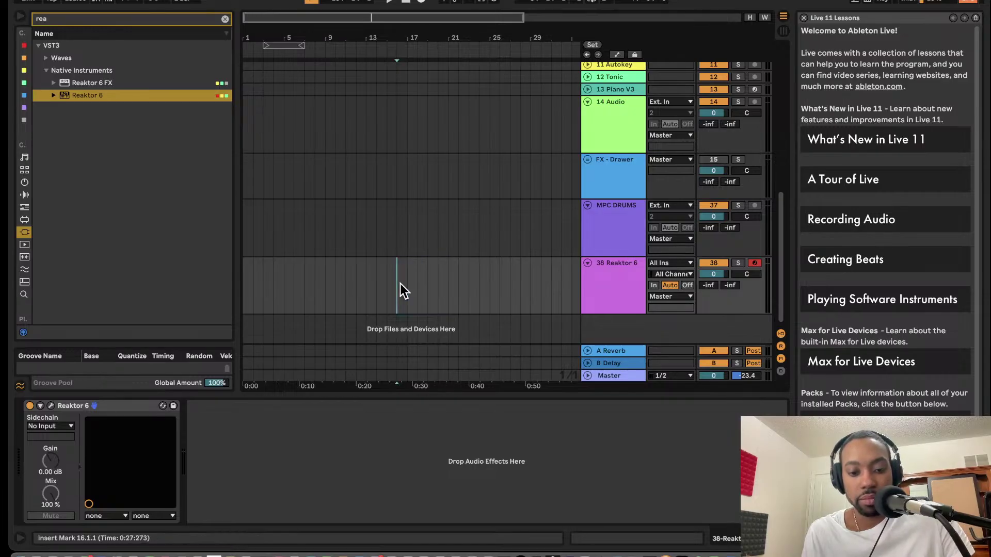
key("super+shift+m")
left_click(422, 280)
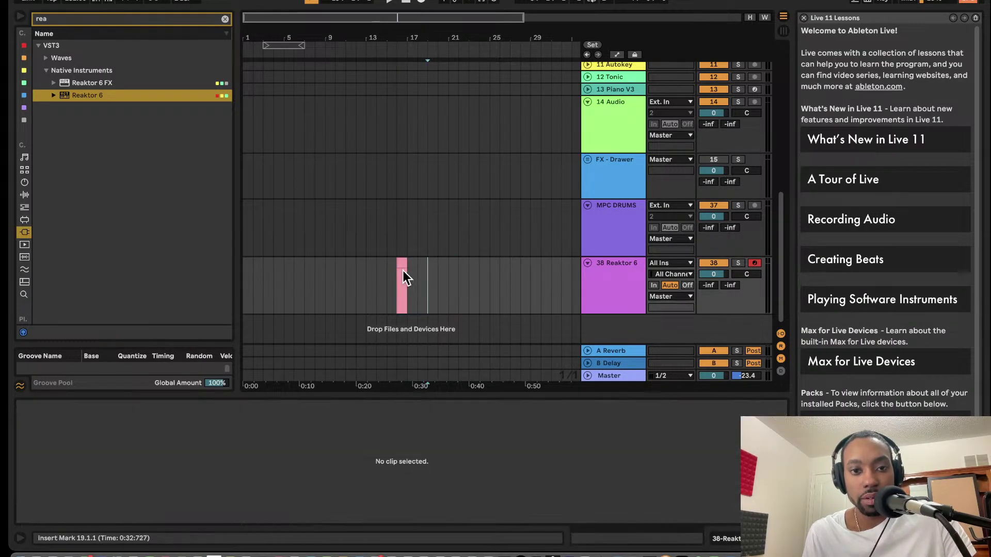
left_click(402, 263)
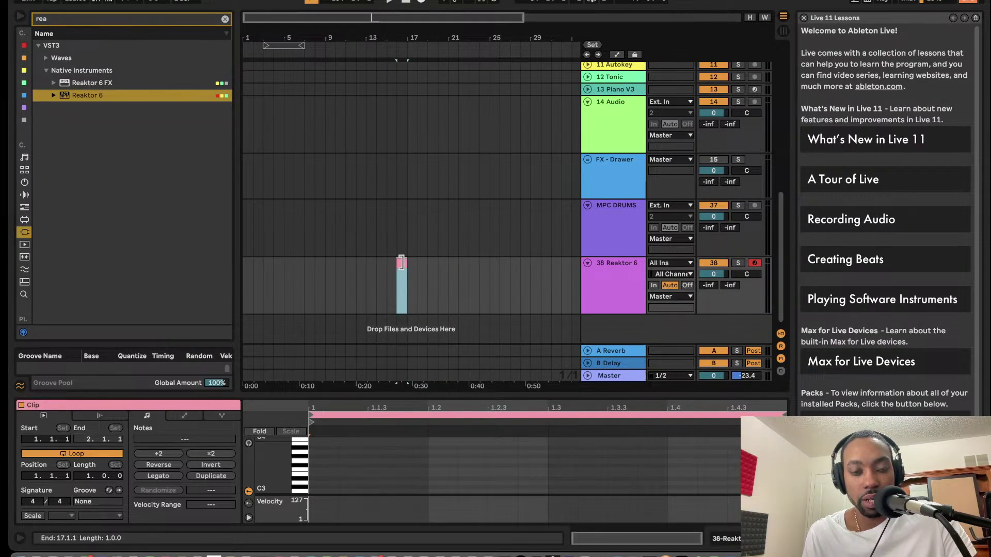
key("Delete")
Insert an empty four-bar MIDI clip at bar 17 on the 38 Reaktor 6 track and give it the track's colour
mouse_move(401, 268)
left_mouse_down()
mouse_move(430, 280)
mouse_move(444, 270)
mouse_move(410, 270)
left_mouse_up()
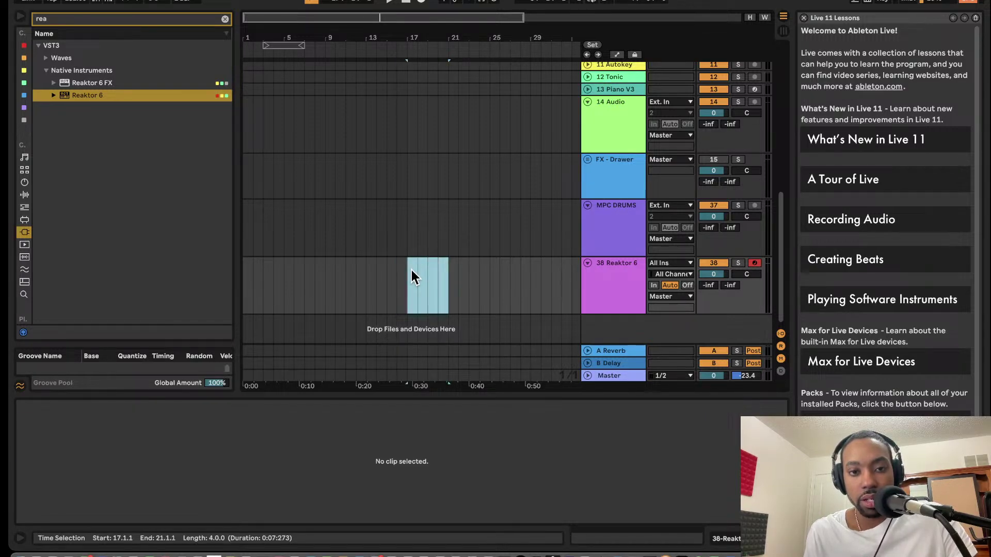
key("super+shift+m")
left_click(604, 283)
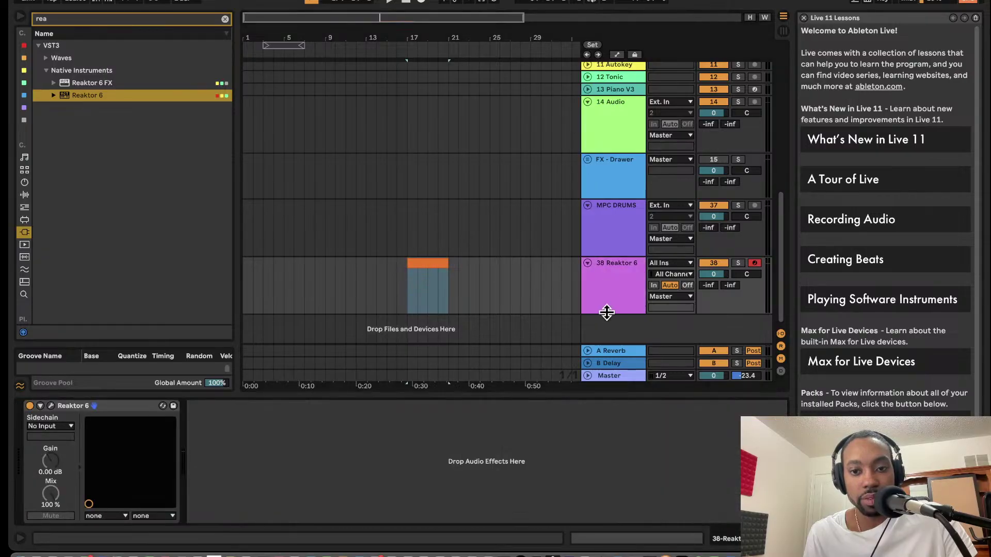
right_click(607, 313)
left_click(636, 272)
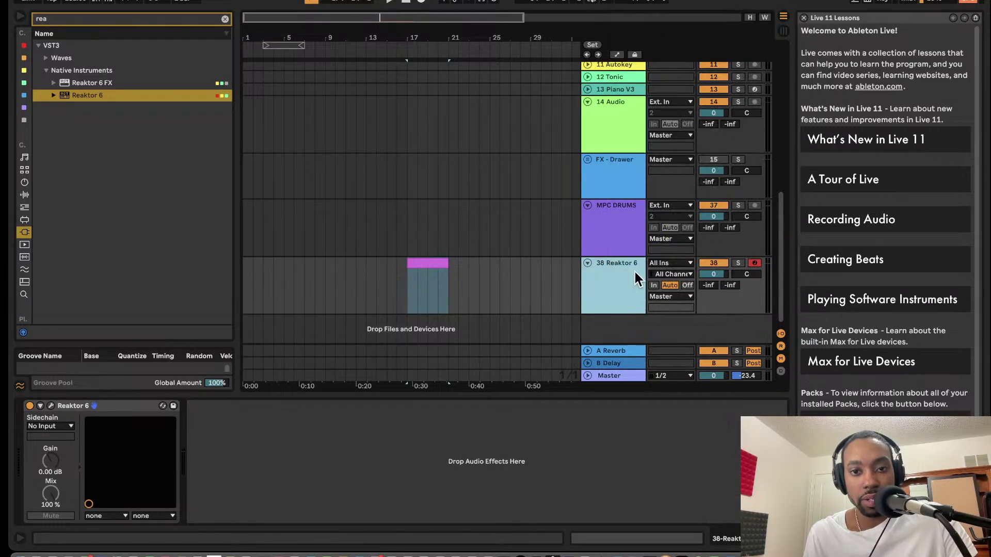
Open the new clip in an enlarged note editor and place a short E1 note at the clip's start
left_click(541, 273)
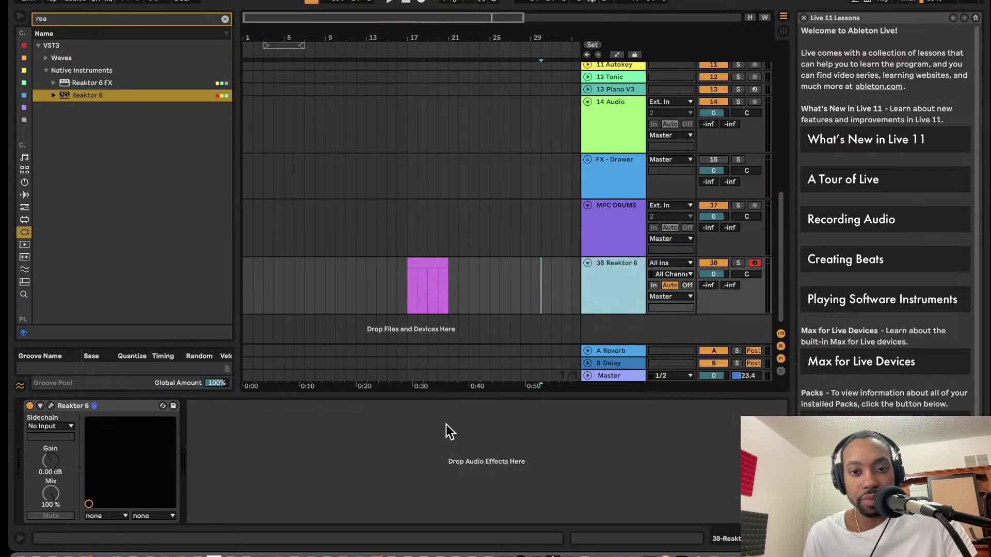
left_click(435, 265)
left_click_drag(394, 397, 380, 23)
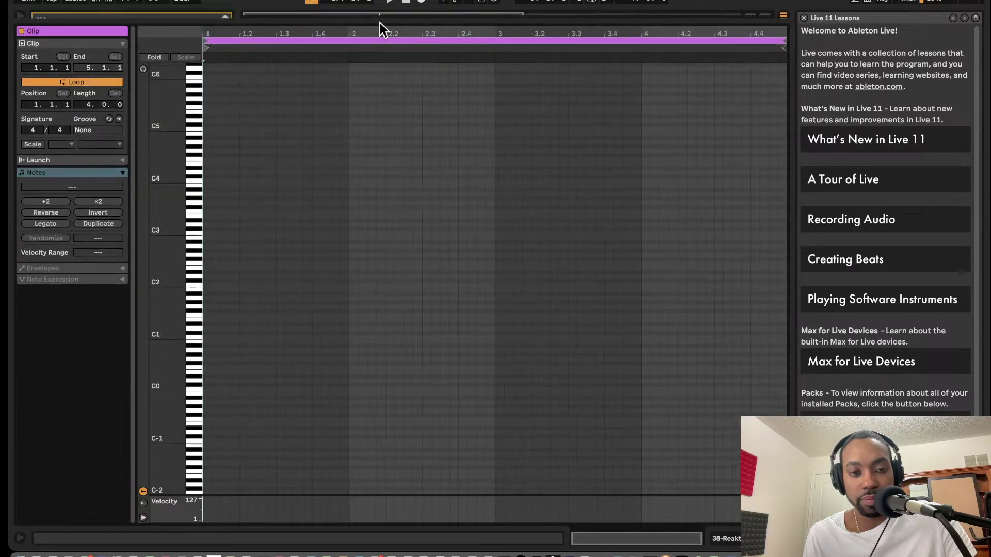
double_click(263, 198)
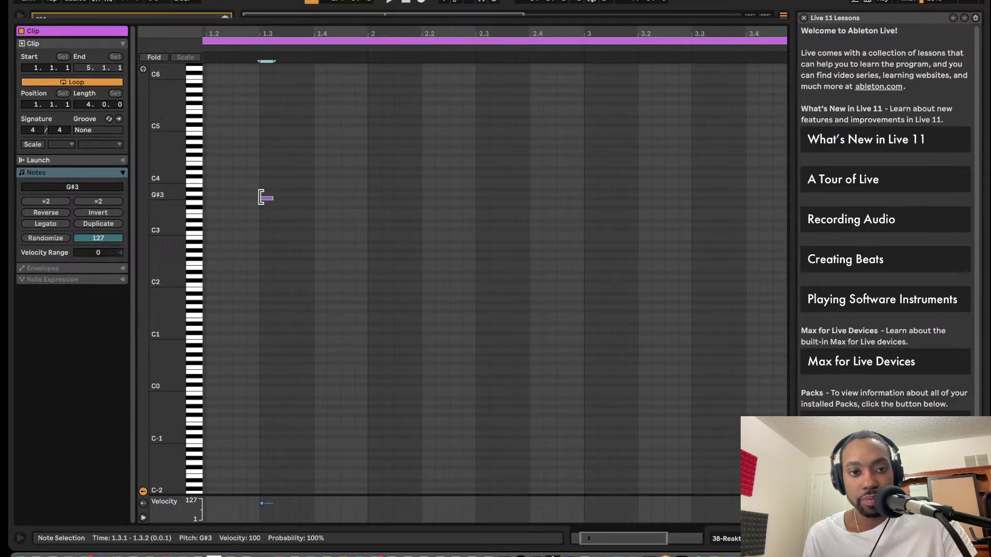
key("space")
left_click_drag(318, 199, 254, 216)
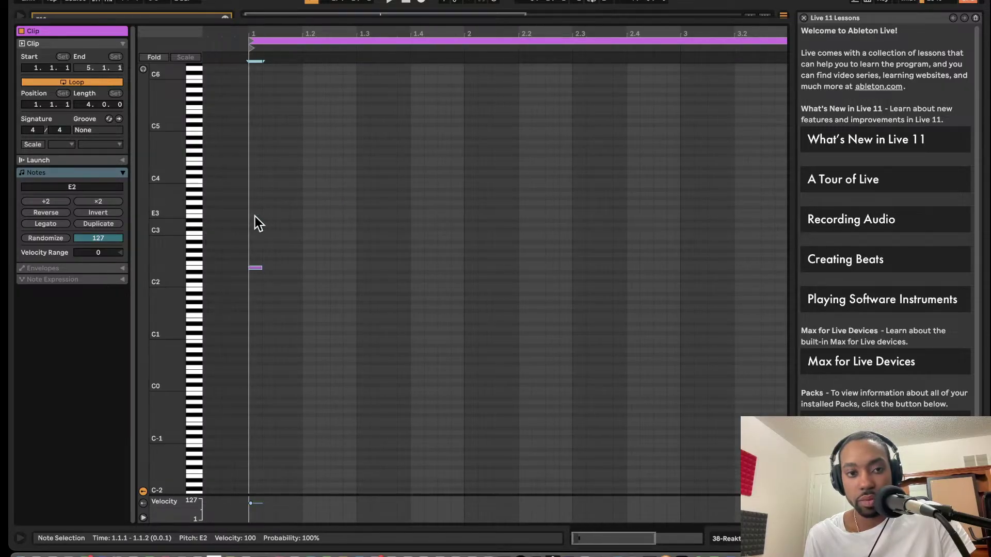
key("shift+Down")
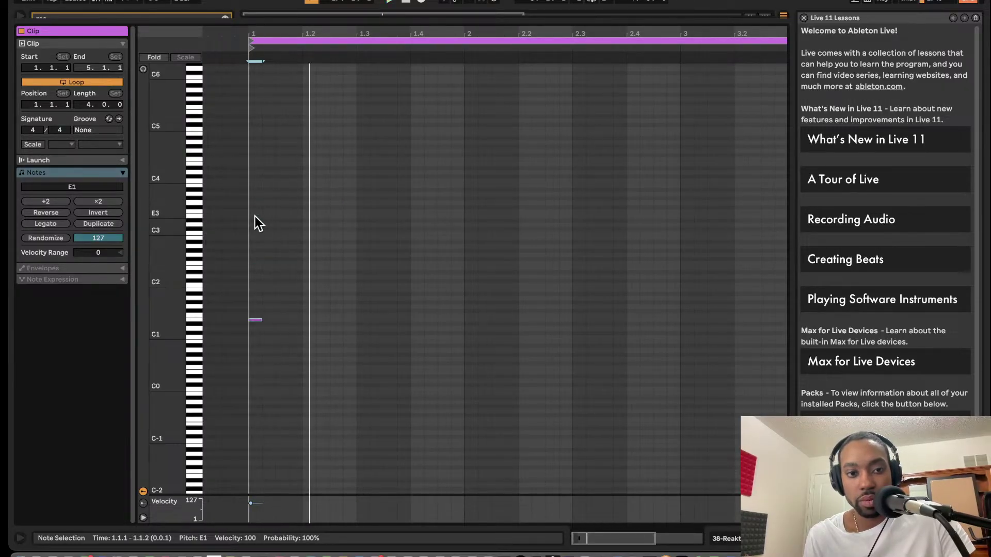
Copy the E1 note to beat 1.2 and add a short A1 note on beat 1.3
left_click_drag(258, 320, 309, 319)
double_click(361, 311)
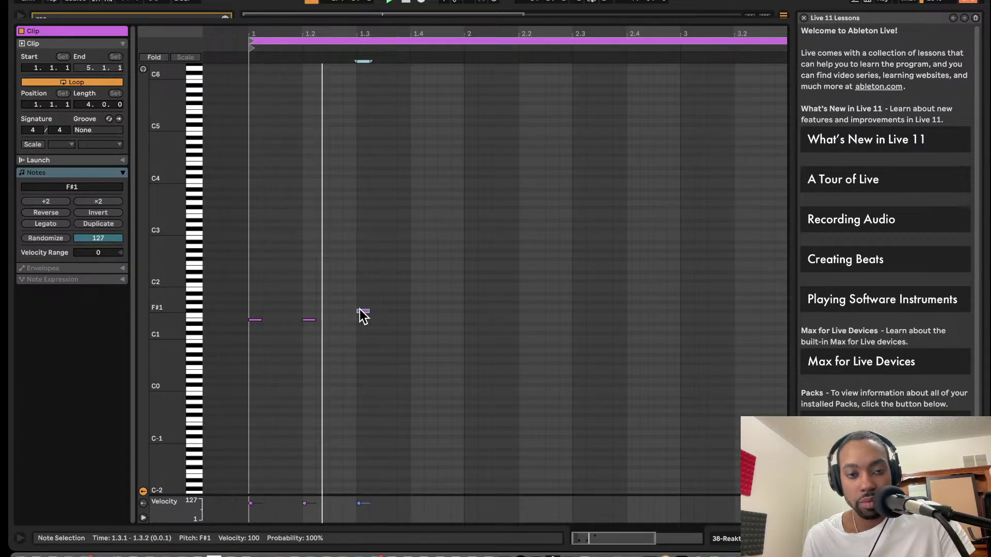
left_click_drag(364, 313, 365, 299)
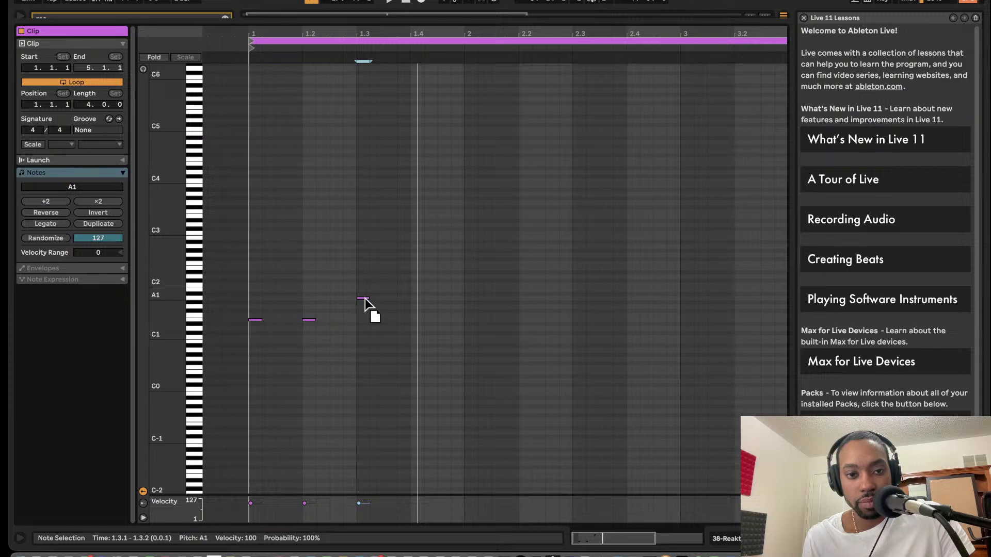
left_click(365, 303)
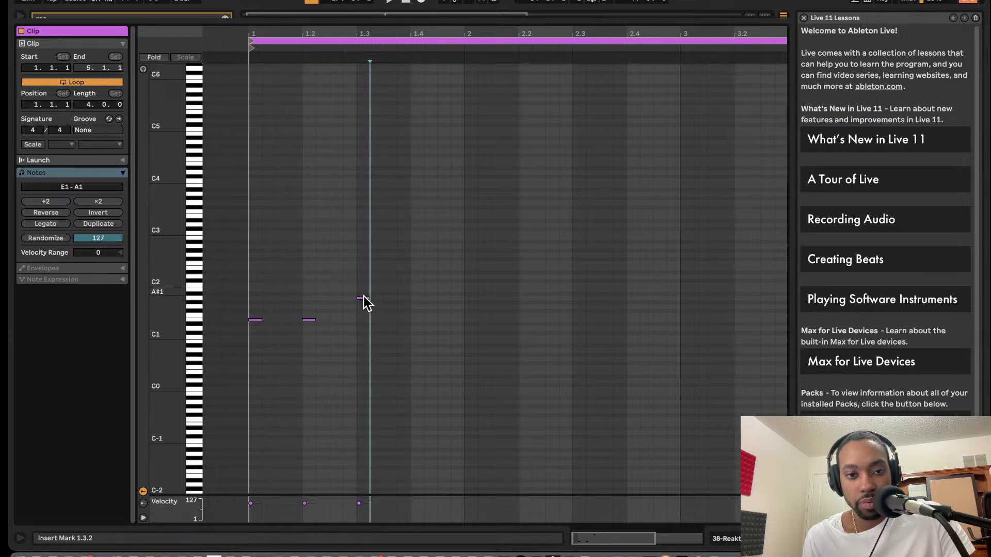
left_click_drag(363, 305, 351, 293)
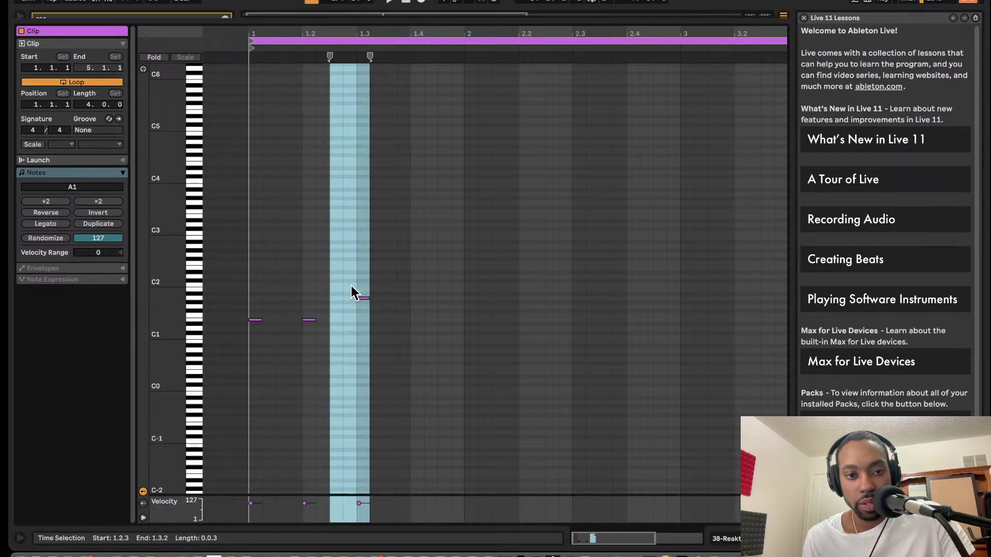
left_click(303, 332)
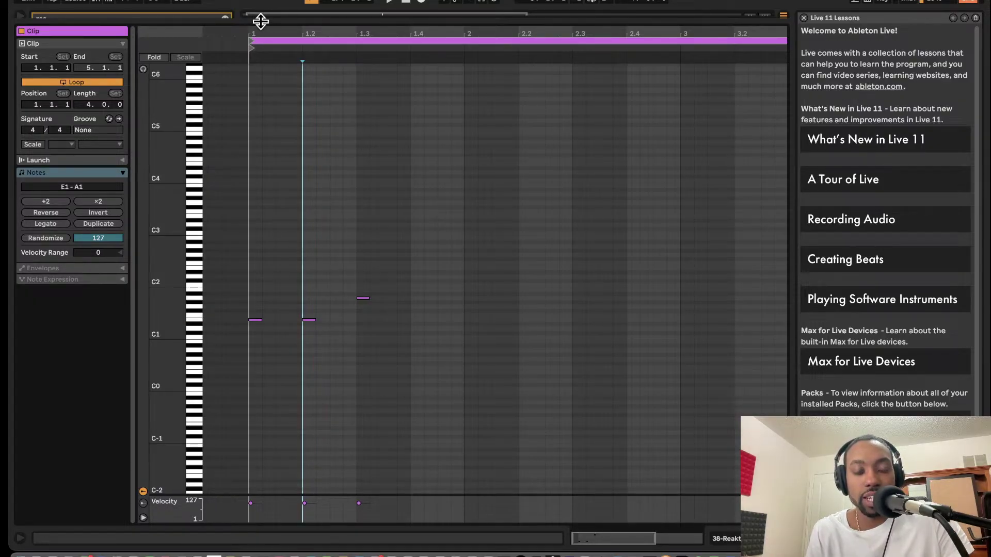
Shrink the note editor and delete the four-bar clip from the 38 Reaktor 6 track
left_click_drag(261, 20, 377, 482)
left_click(420, 394)
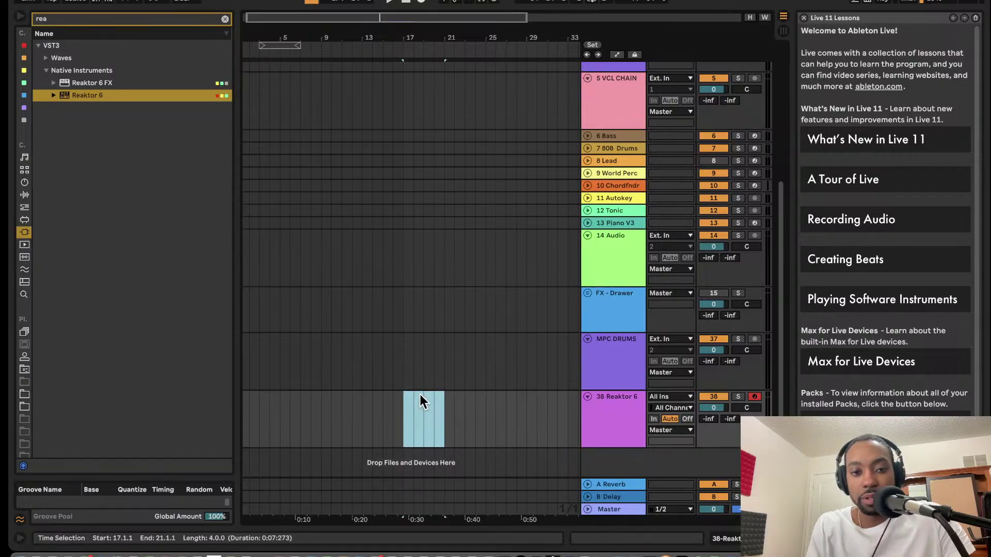
key("Delete")
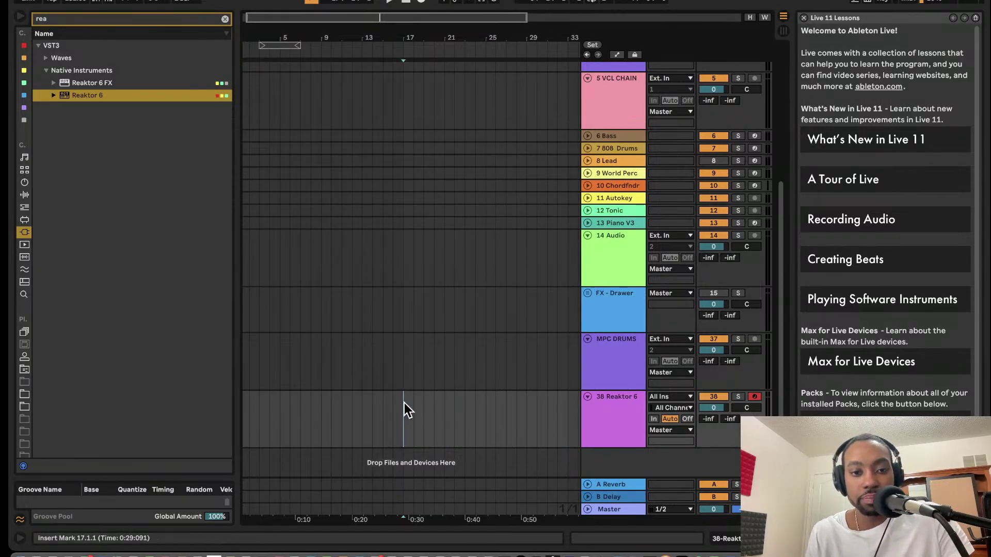
Record a short MIDI take from bar 17 on the 38 Reaktor 6 track, turning on the metronome, and delete the recorded clip
left_click(421, 2)
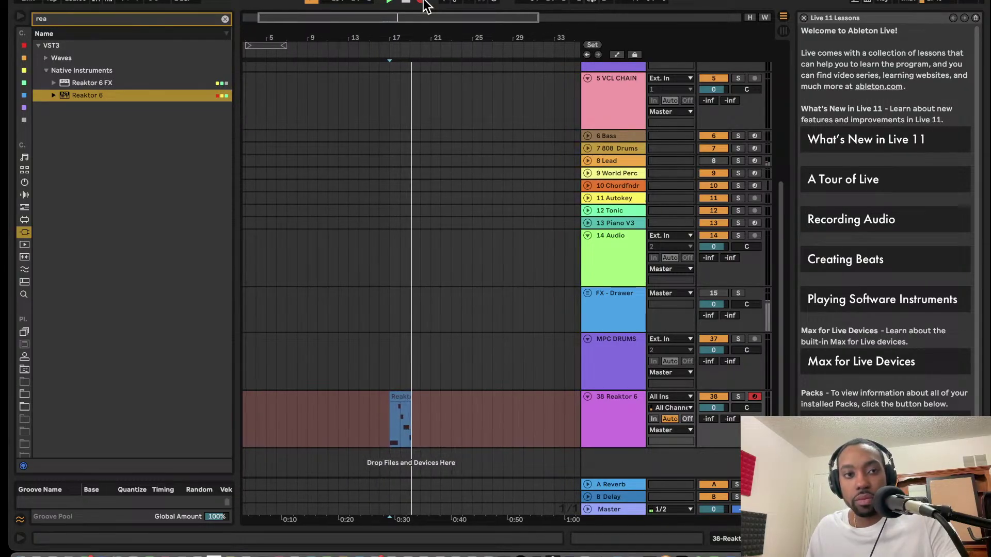
left_click(155, 3)
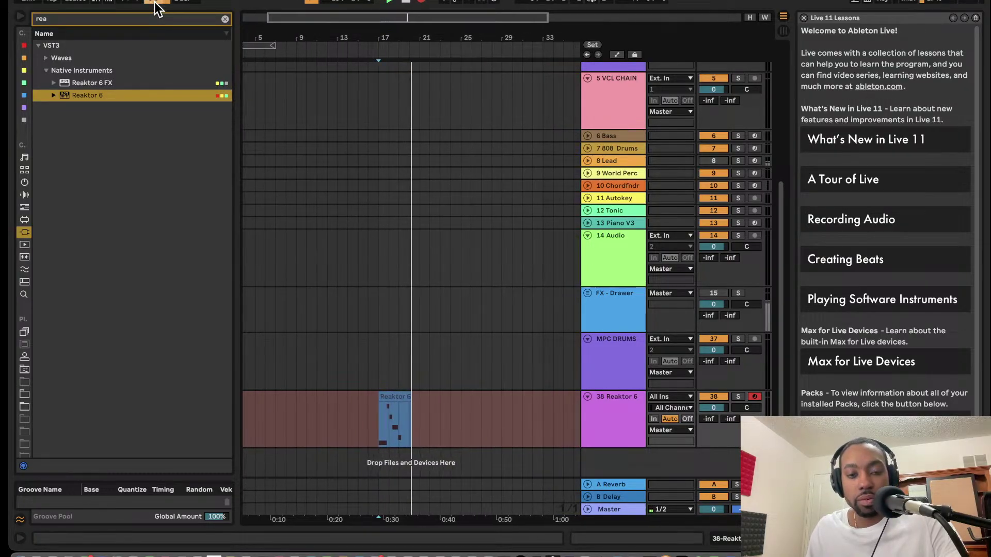
key("space")
left_click(391, 396)
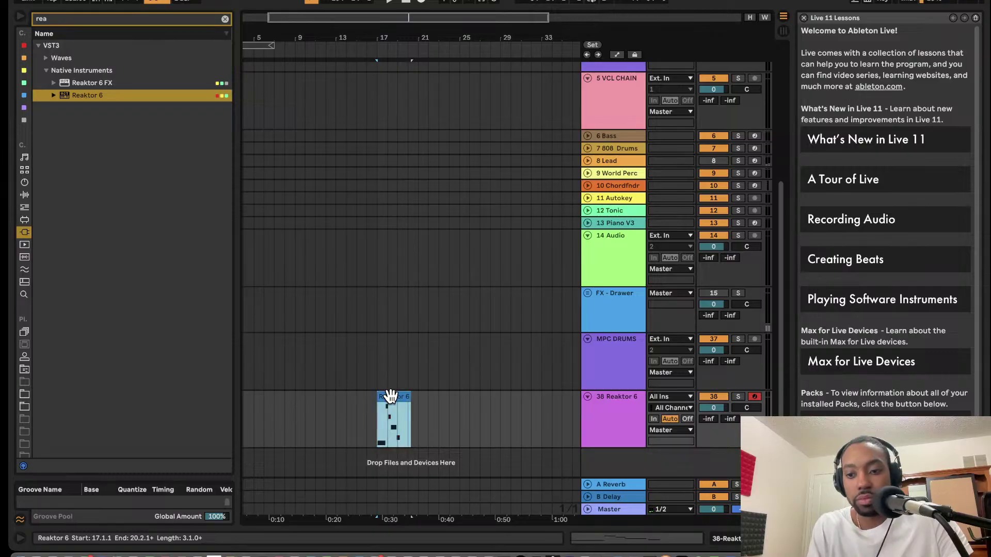
key("Delete")
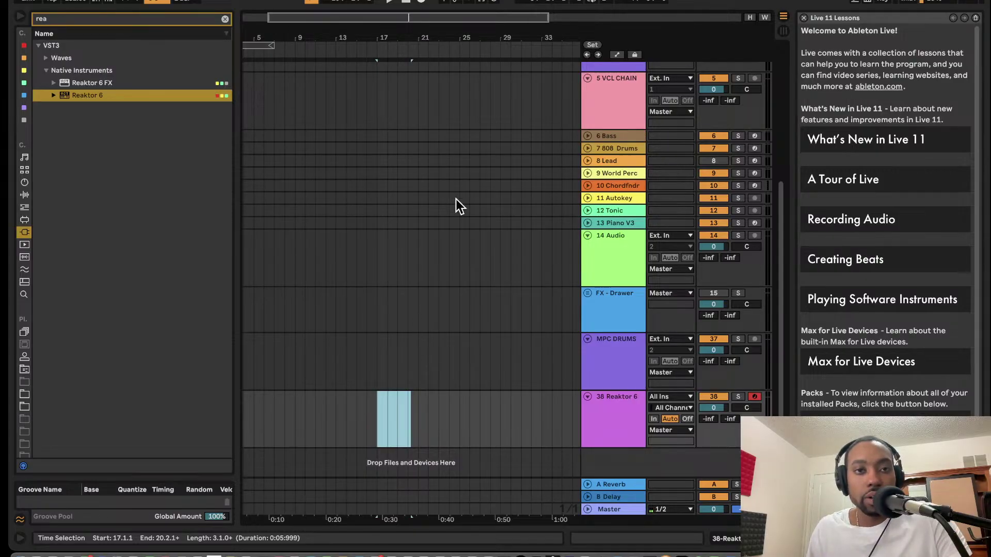
Record an eight-bar MIDI take from bar 17 on the 38 Reaktor 6 track and loop the recorded clip's range
left_click(422, 2)
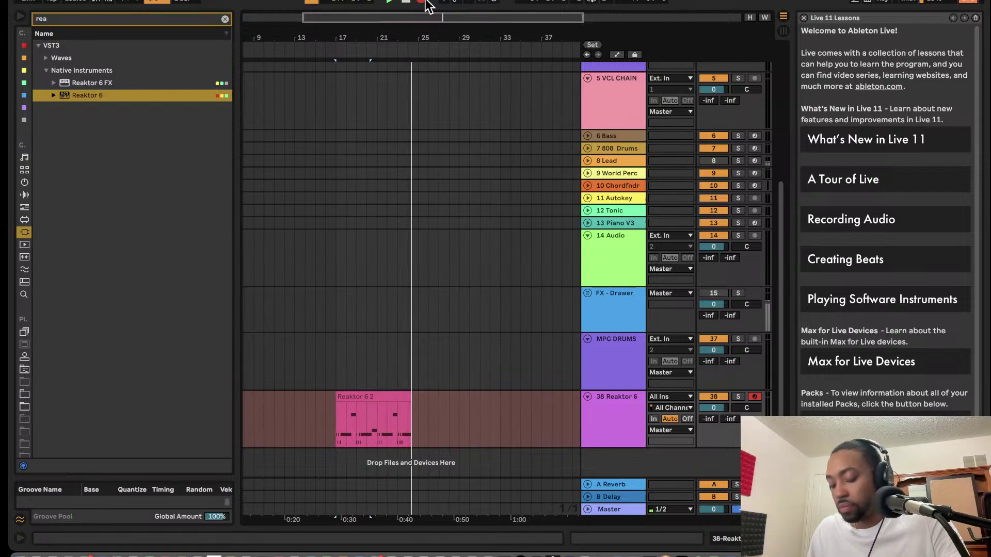
left_click(423, 2)
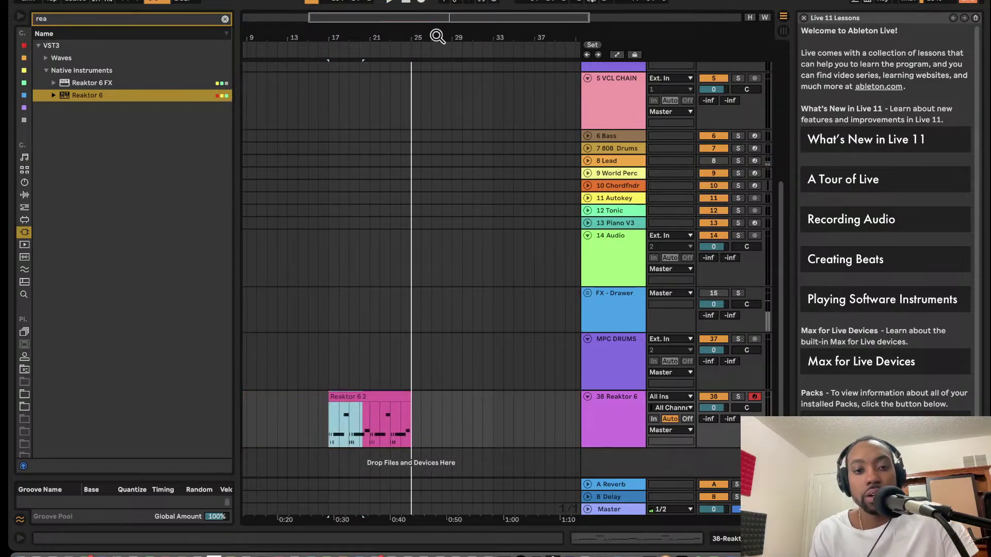
left_click(385, 397)
key("space")
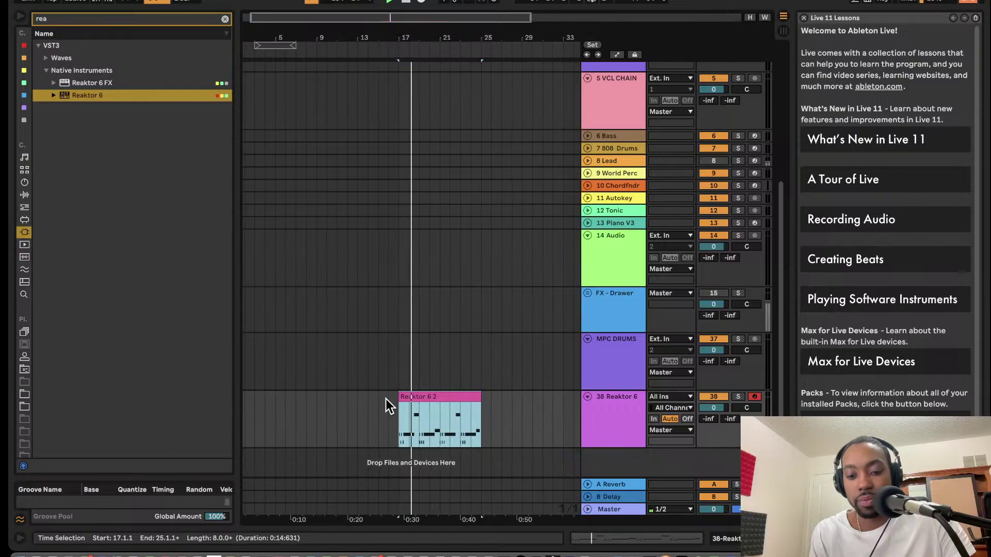
key("ctrl+l")
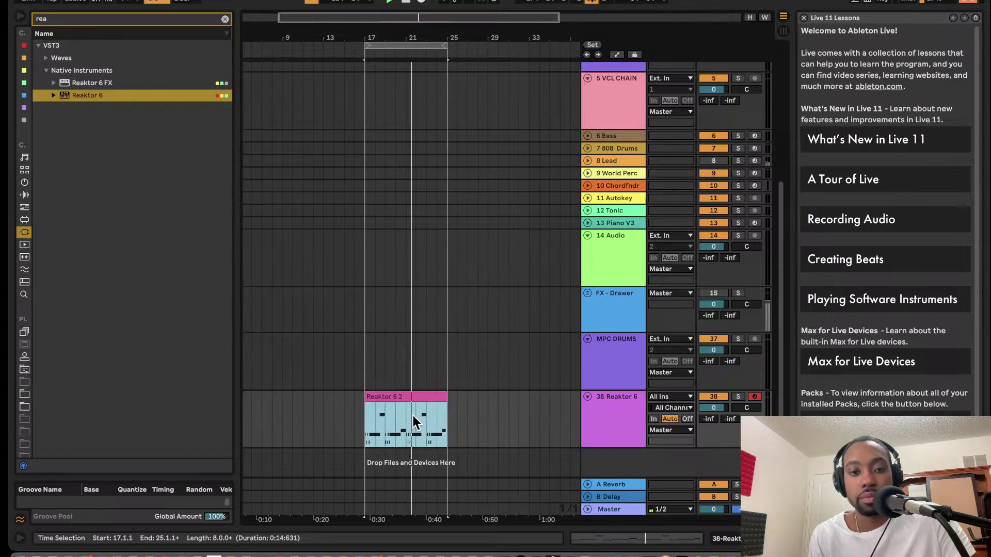
Raise the last note of the Reaktor 6 2 clip to A1 in an enlarged note editor and play the clip back
double_click(406, 396)
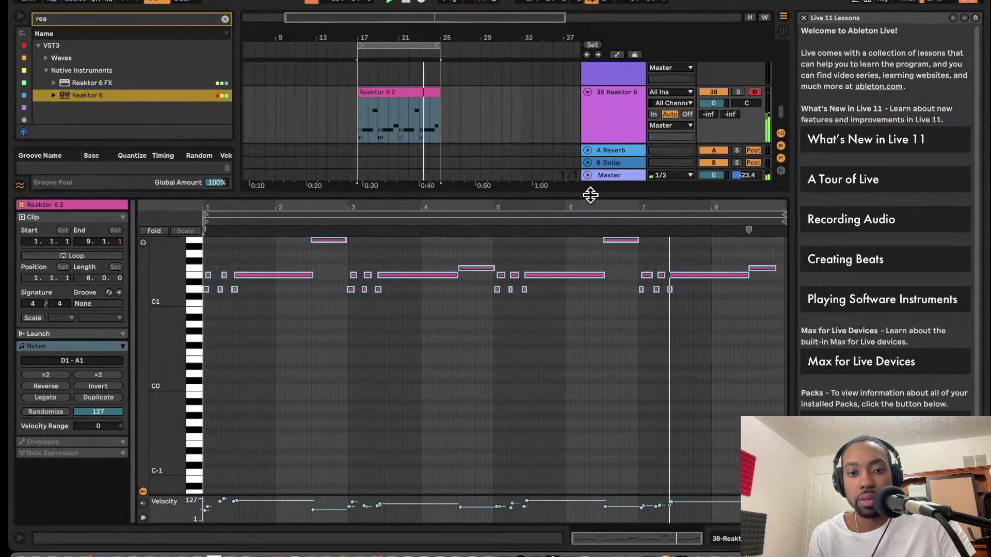
left_click_drag(557, 398, 589, 195)
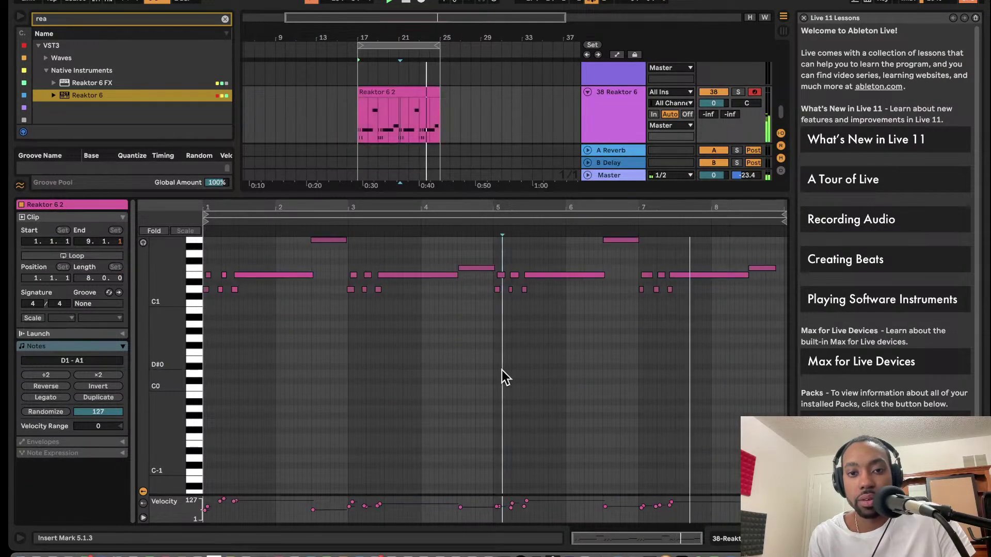
scroll(378, 284, "up", 2)
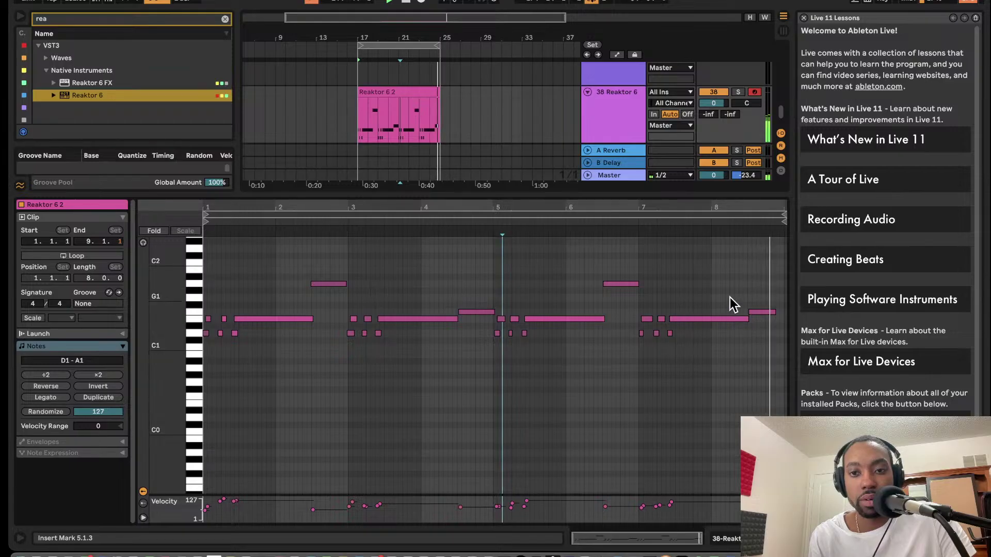
left_click_drag(754, 312, 759, 306)
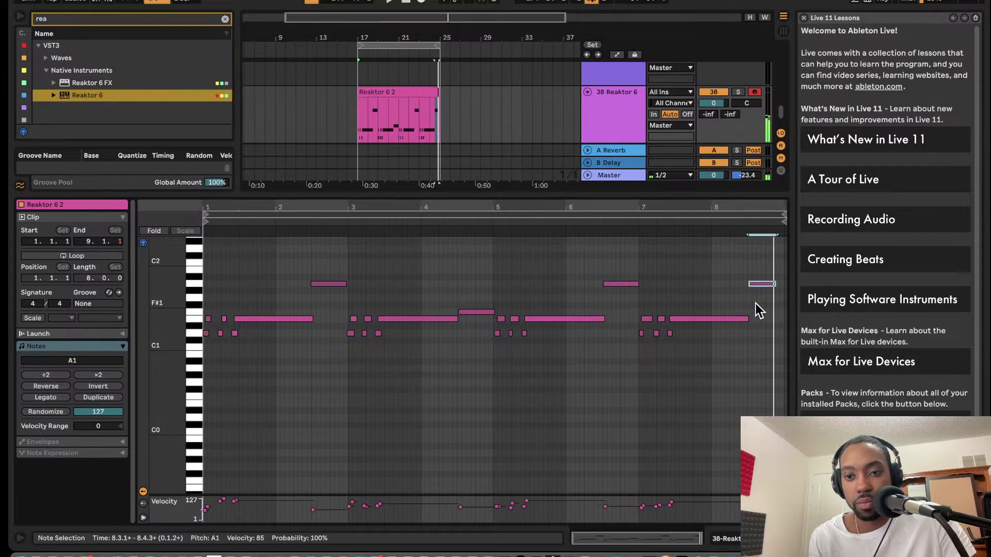
key("space")
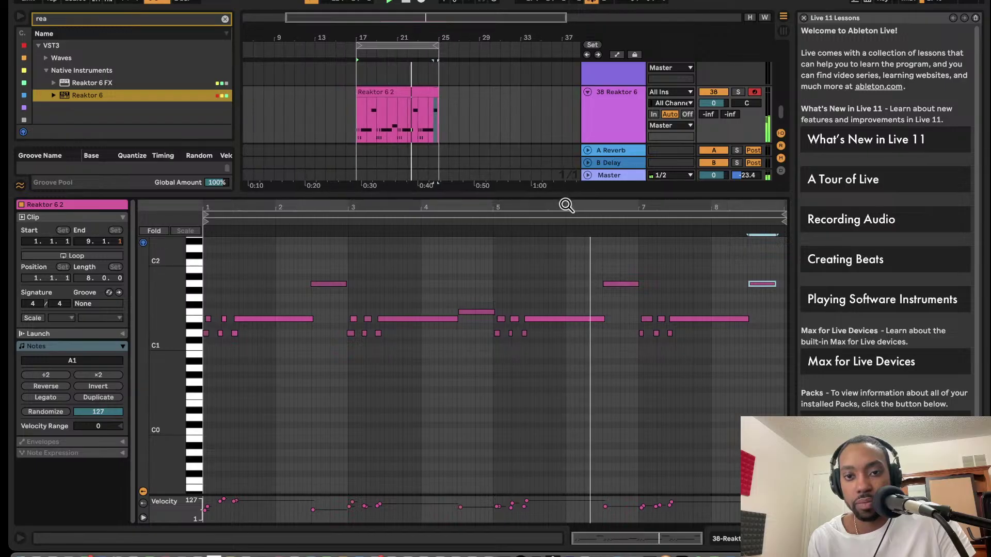
left_click_drag(570, 194, 627, 470)
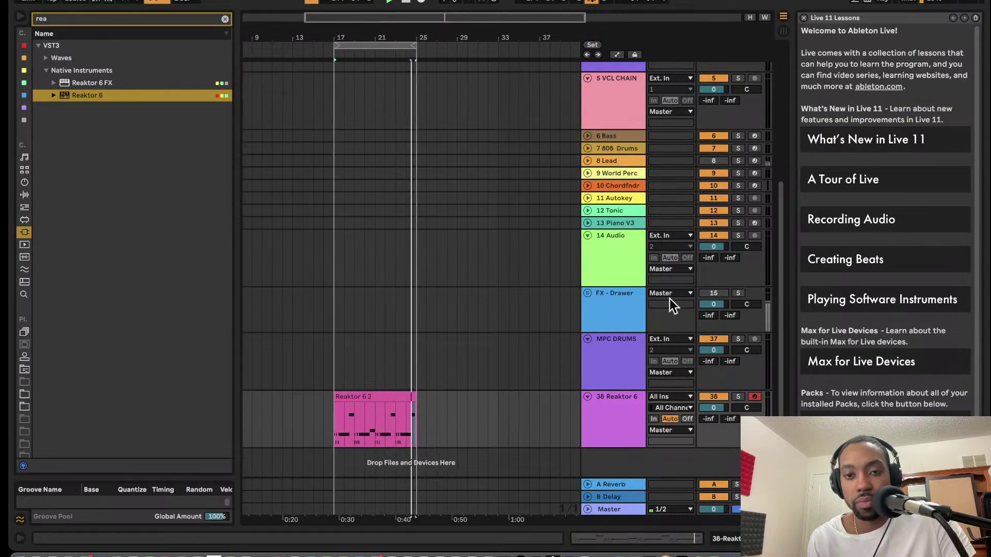
Reopen the Reaktor 6 2 clip, lower its last note to F1, and play it back with the note editor closed
double_click(390, 396)
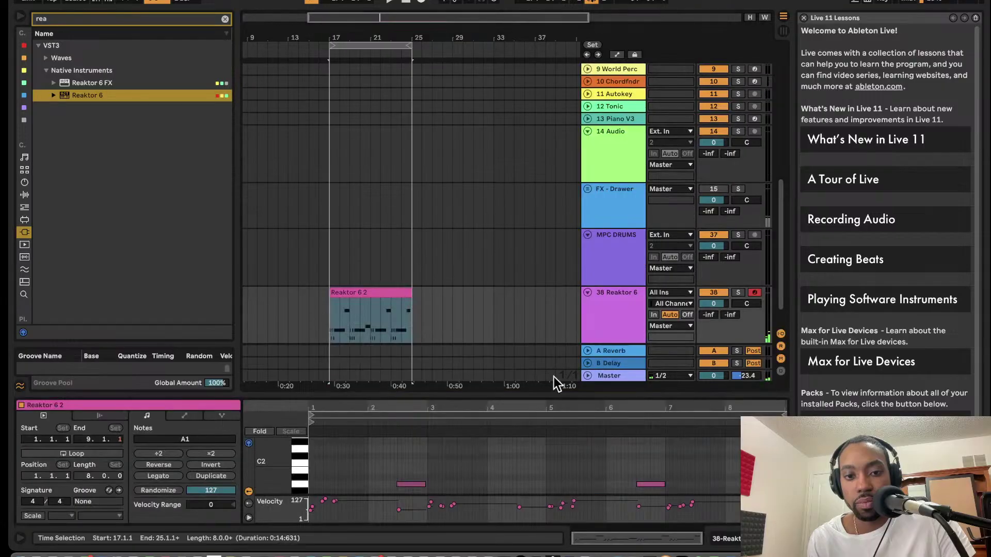
left_click_drag(733, 396, 699, 135)
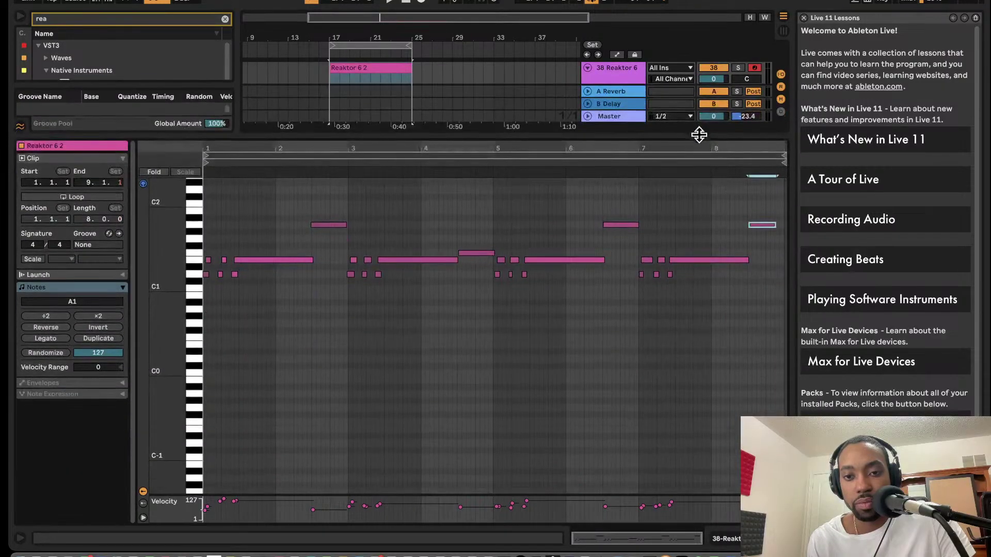
left_click(753, 223)
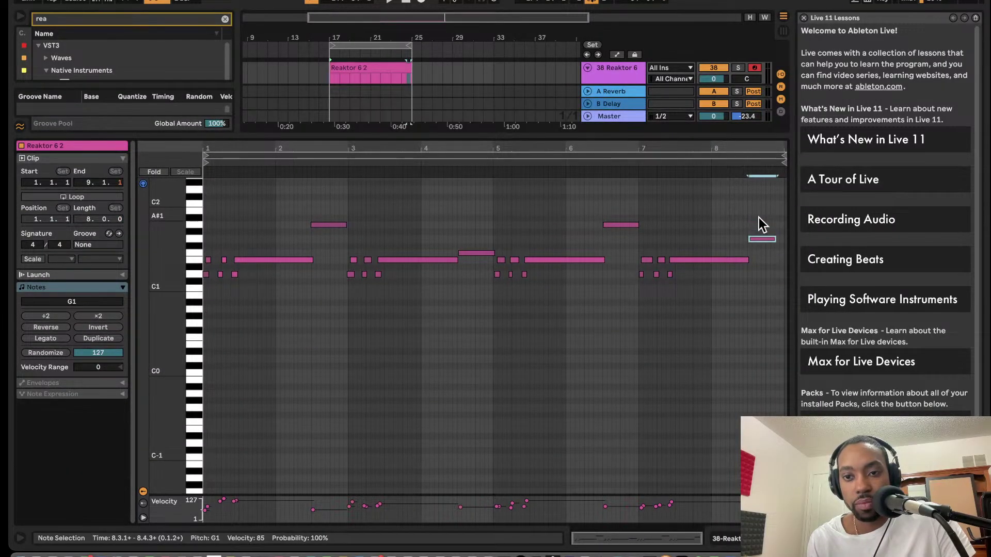
key("Down")
key("Down")
key("space")
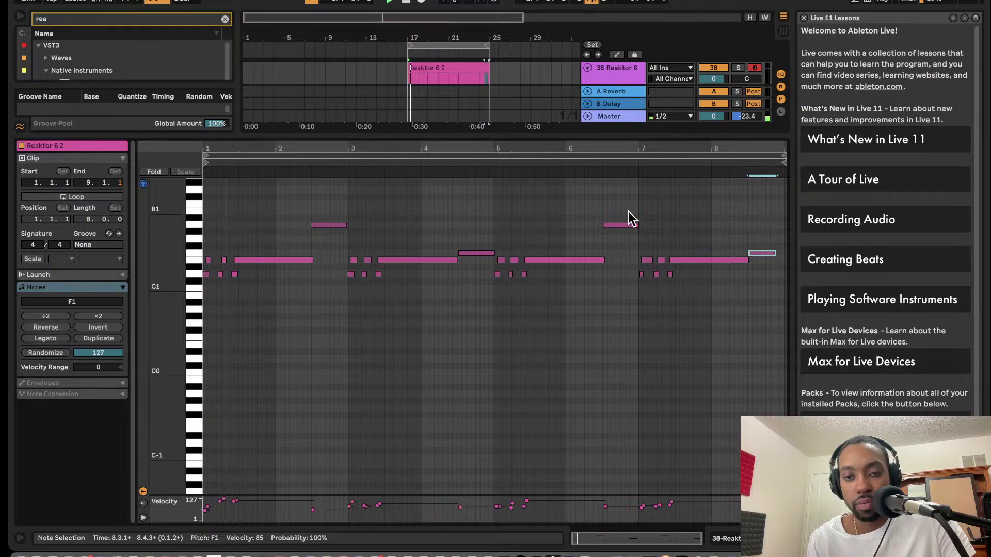
left_click_drag(462, 133, 522, 402)
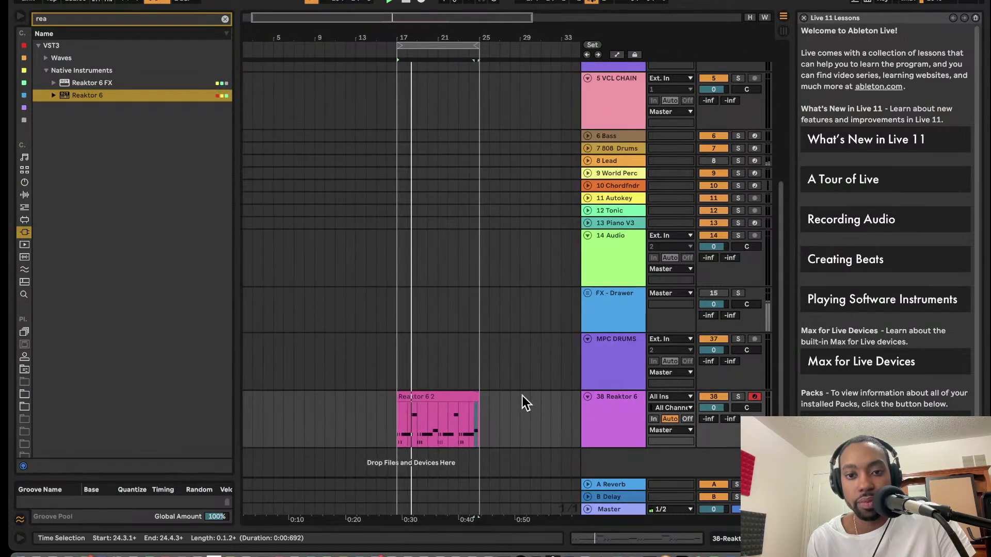
Clear the browser search and load So Future Kit.adg from the drum kits onto a new track below 38 Reaktor 6
left_click(222, 21)
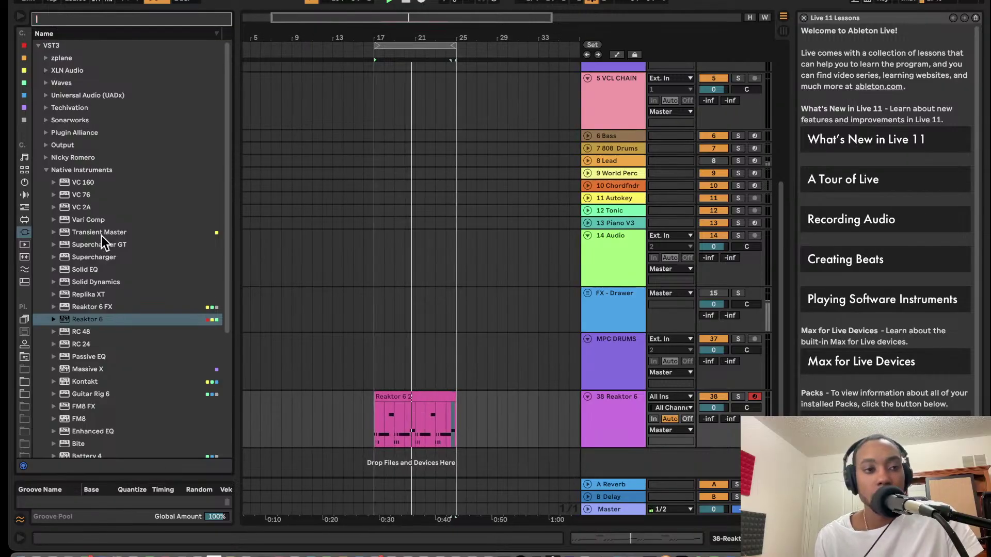
left_click(23, 170)
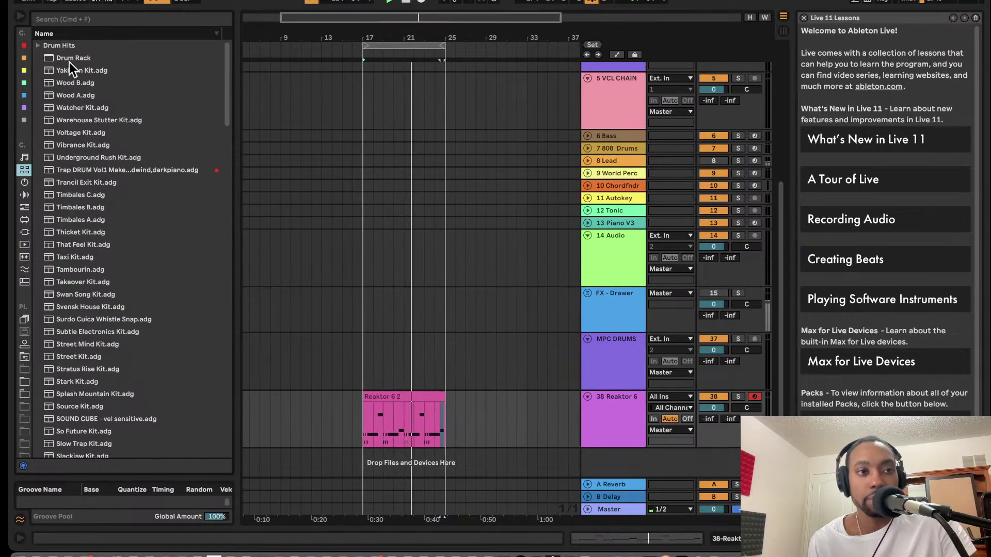
left_click(379, 215)
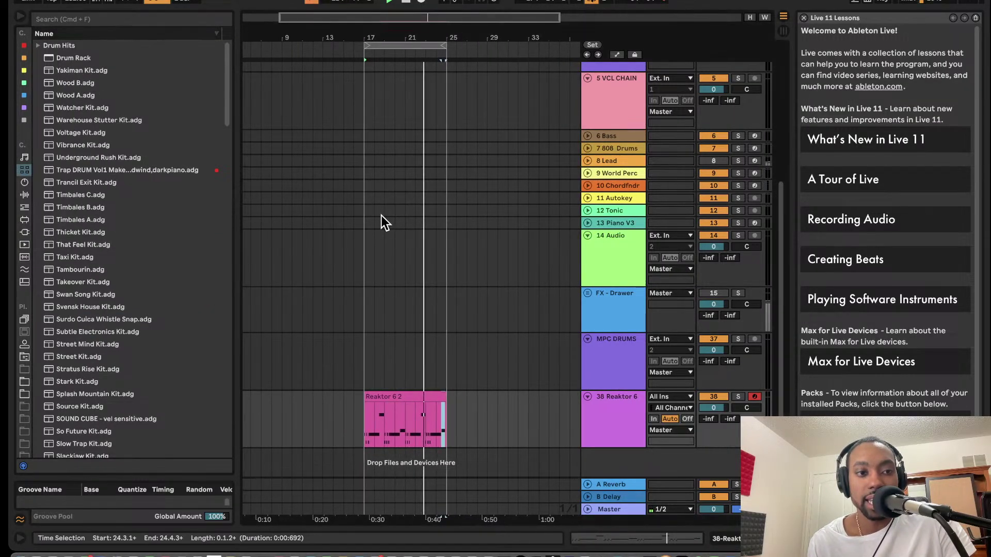
scroll(120, 287, "down", 3)
scroll(159, 256, "down", 2)
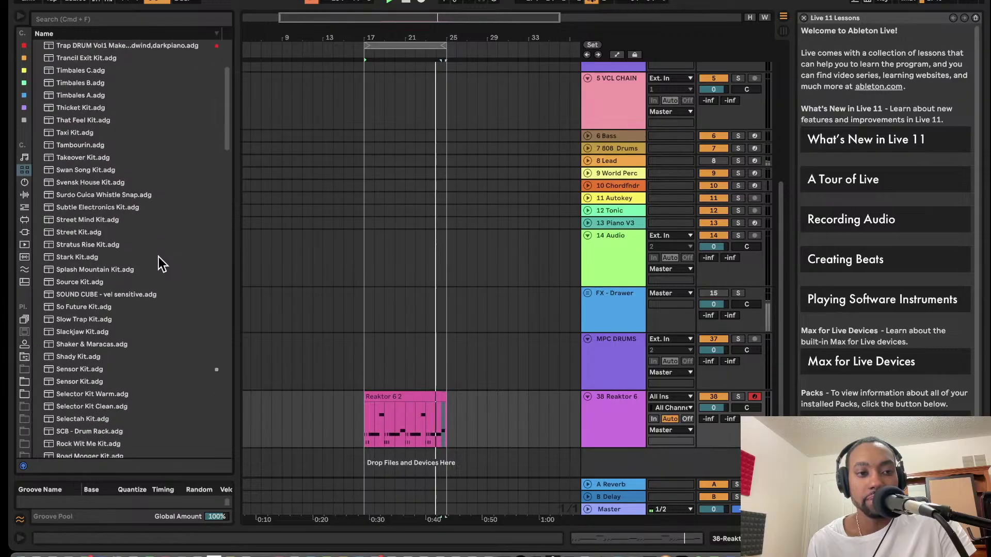
scroll(342, 352, "left", 2)
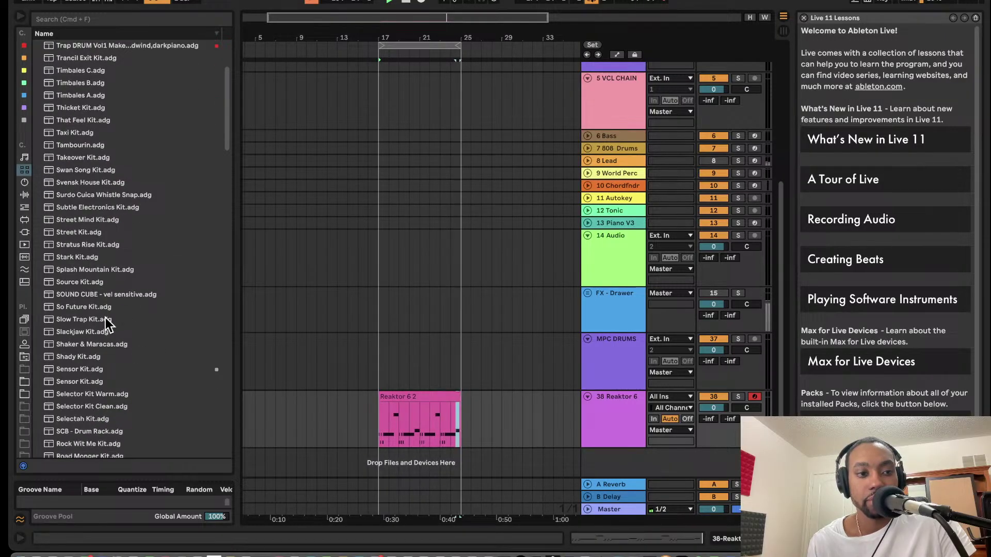
left_click_drag(97, 309, 613, 472)
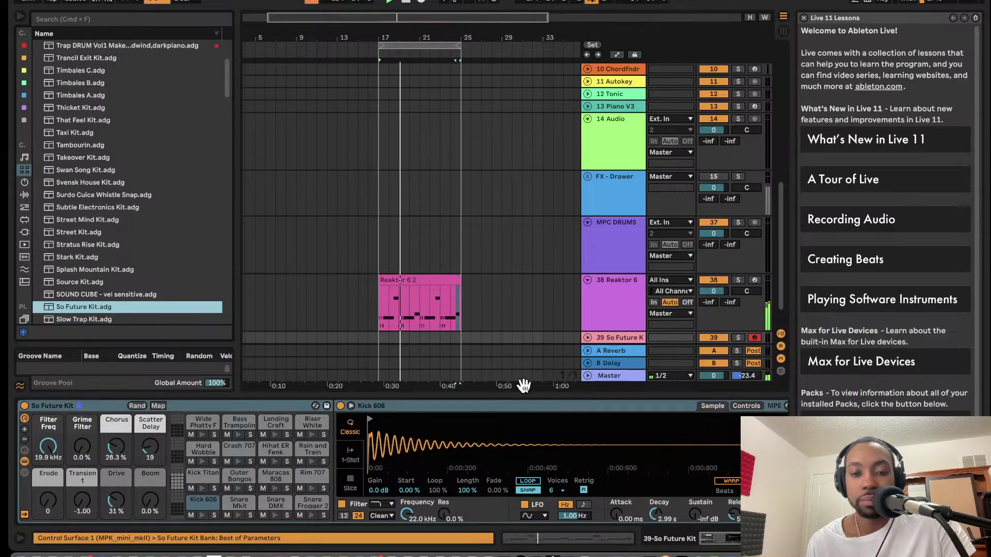
Unfold the 39 So Future Kit track, place the insert marker at bar 17, and set the track volume to -15.4 dB
scroll(550, 272, "down", 3)
left_click(587, 309)
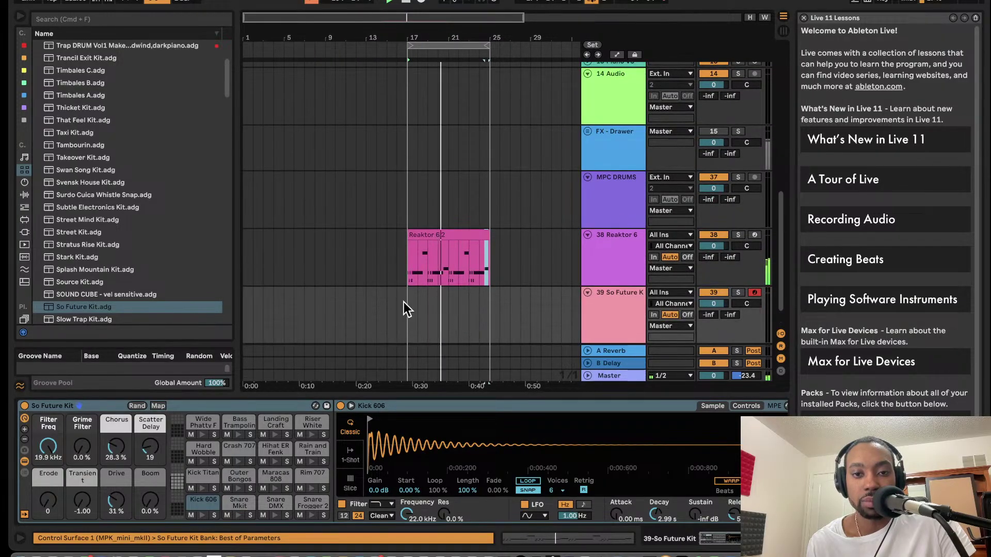
left_click(409, 312)
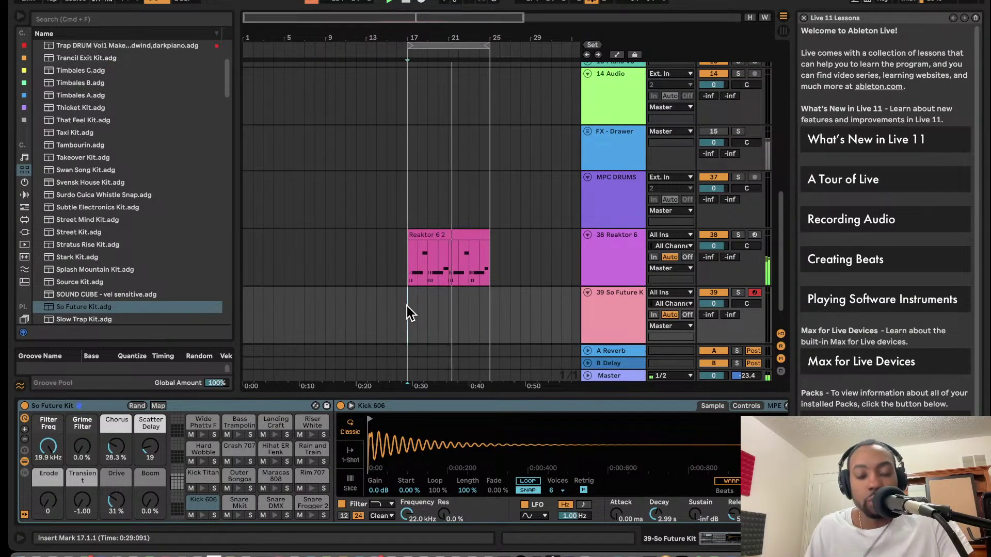
left_click_drag(721, 303, 722, 326)
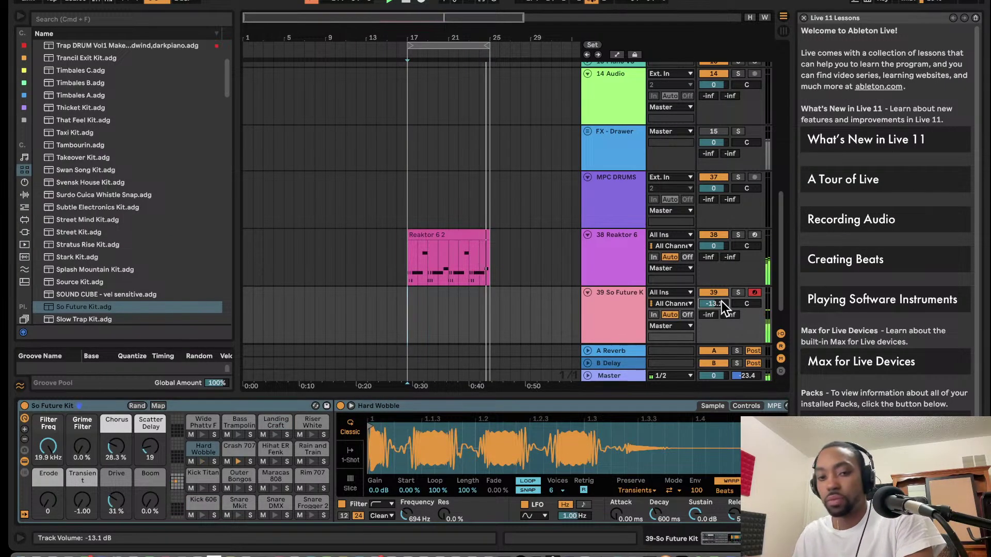
left_click_drag(722, 301, 721, 305)
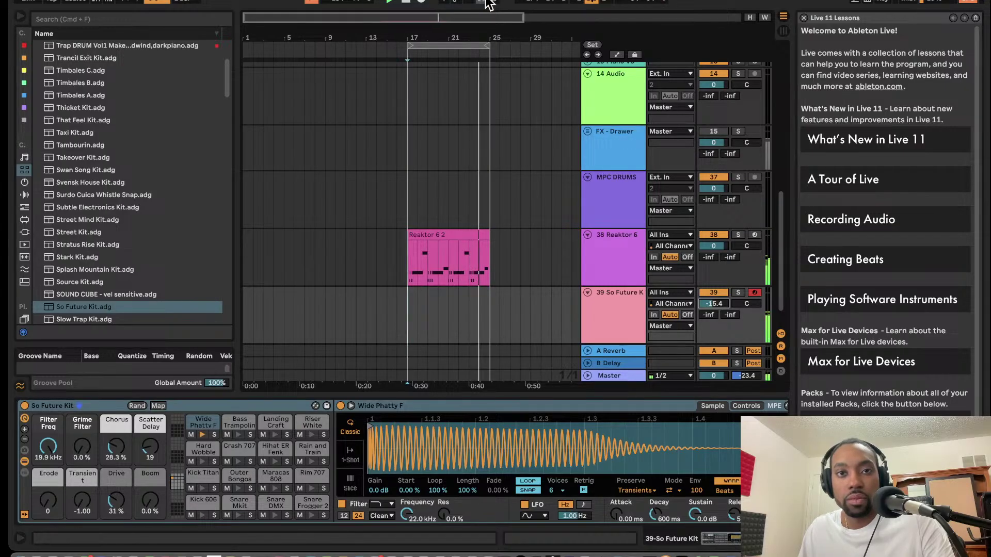
Capture the just-played MIDI as a clip on the 39 So Future Kit track and delete that clip
left_click(479, 4)
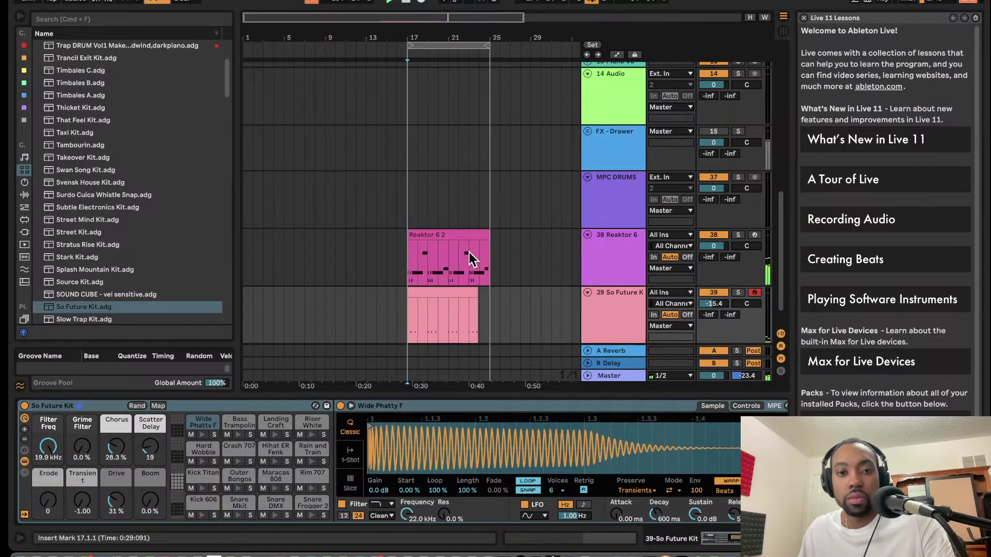
left_click(460, 289)
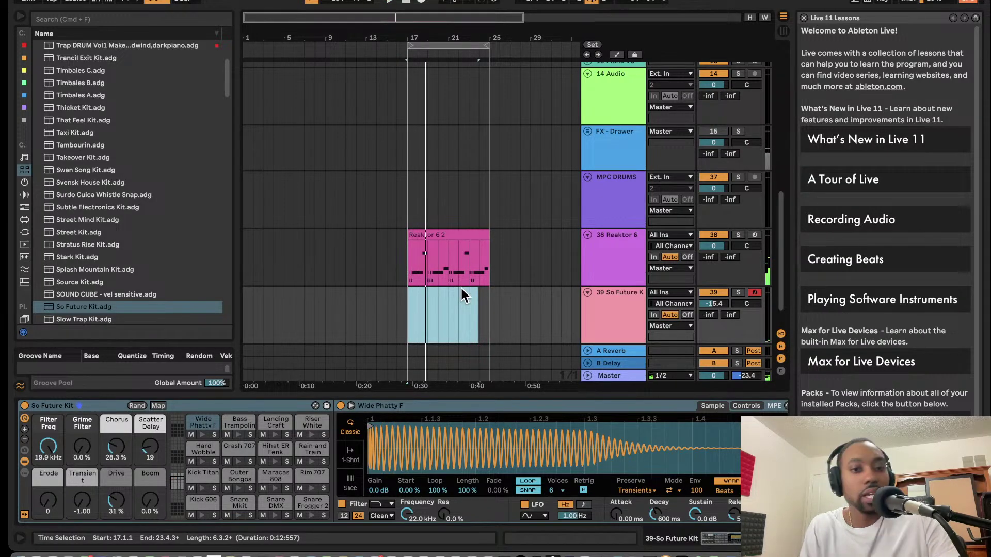
key("Delete")
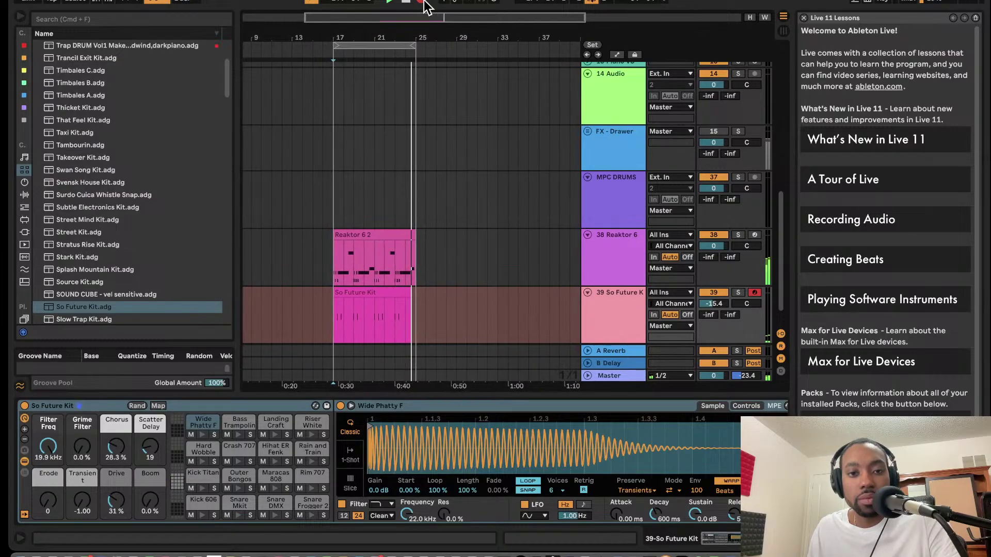
Finish recording the eight-bar drum take from bar 17 on the So Future Kit track and open its clip in a taller note editor
left_click(422, 2)
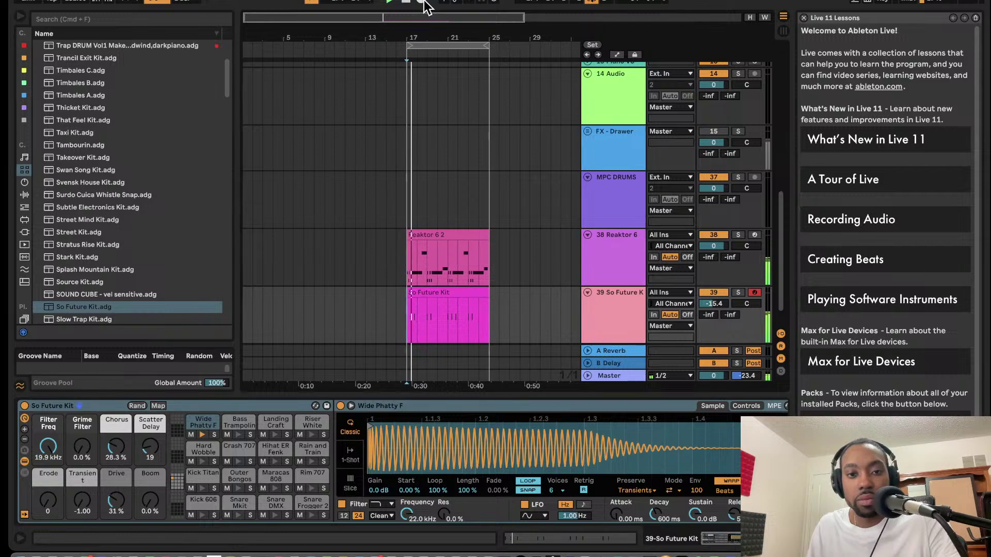
left_click(415, 292)
double_click(415, 289)
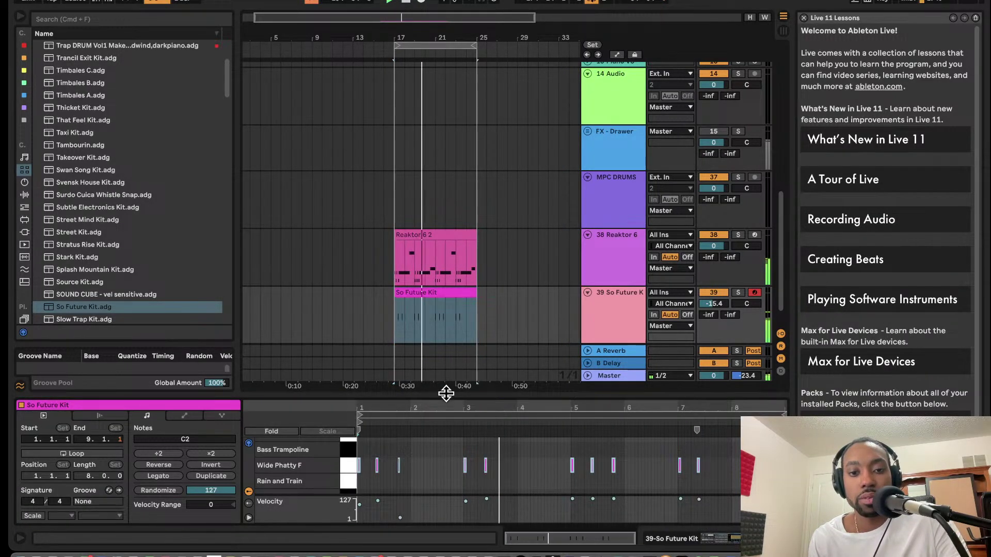
left_click_drag(444, 392, 446, 328)
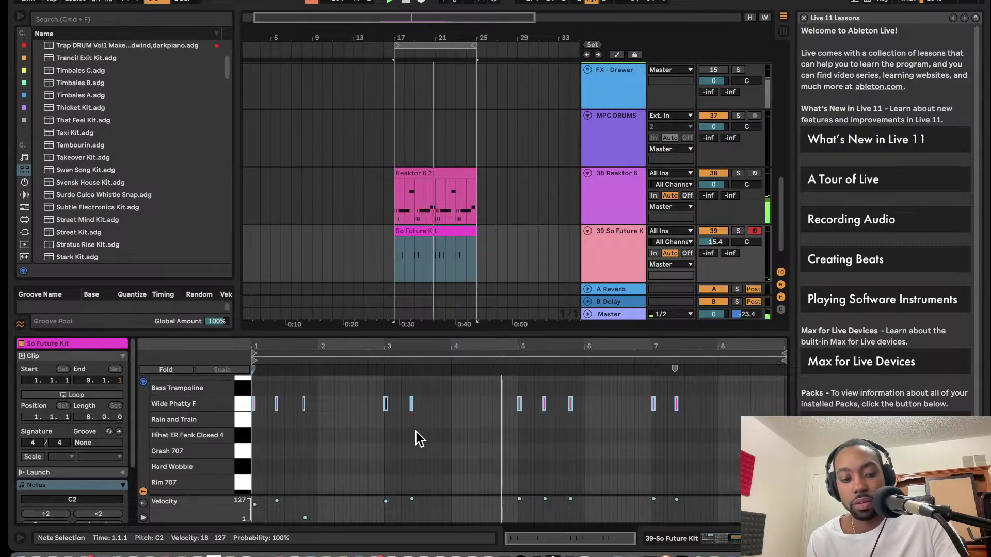
Quantize all notes in the So Future Kit clip to 1/16 with a 42% amount, adjusting both note start and end
key("super+a")
right_click(407, 435)
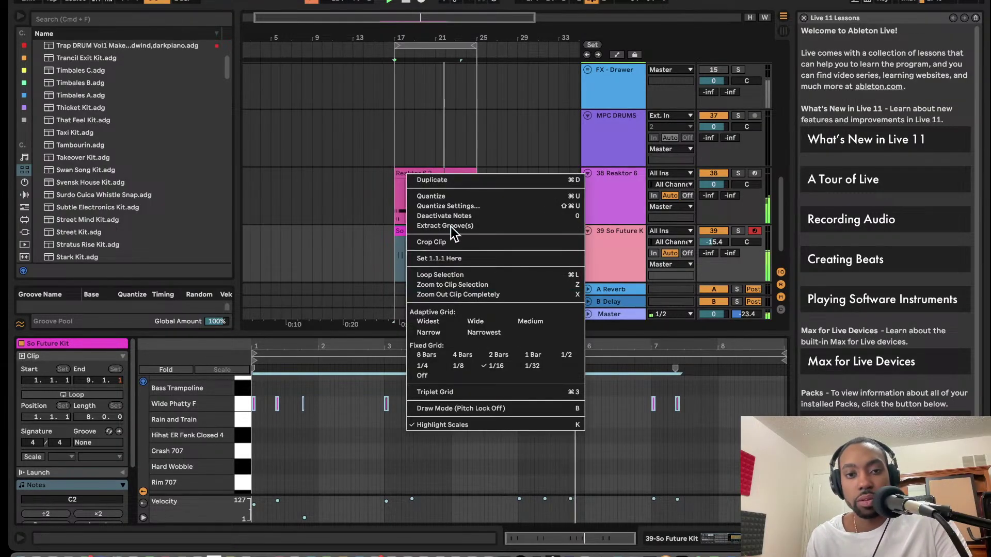
left_click(462, 207)
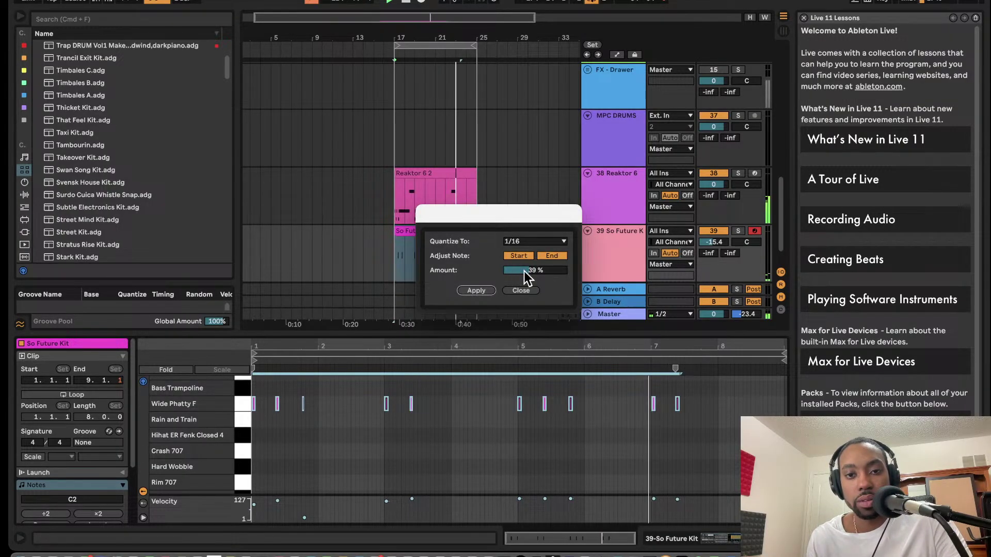
left_click_drag(524, 271, 524, 268)
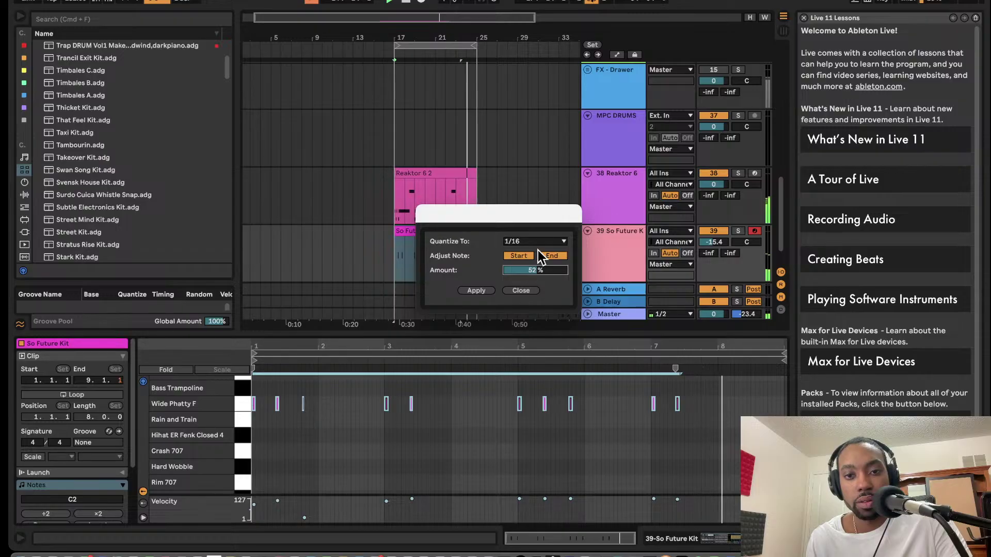
left_click(520, 290)
right_click(444, 419)
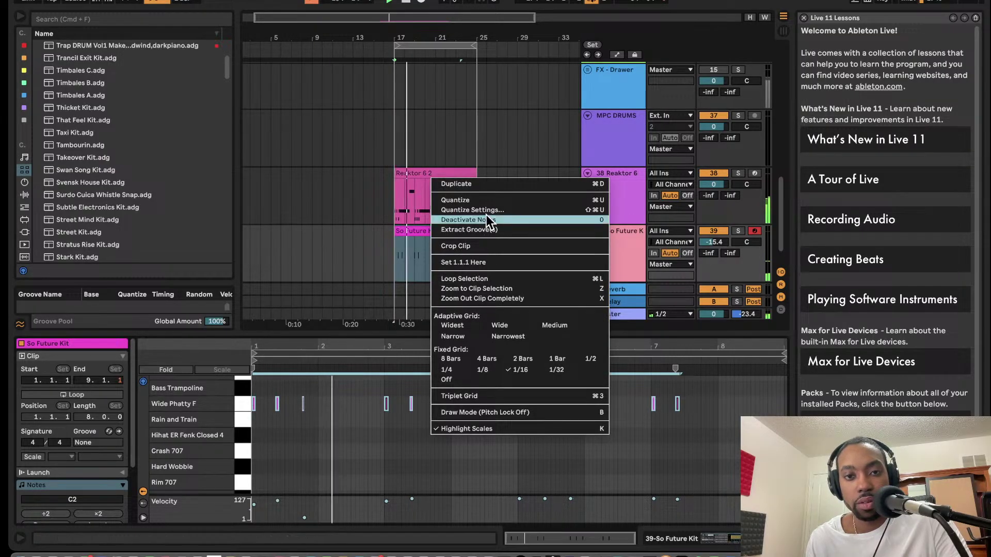
left_click(463, 208)
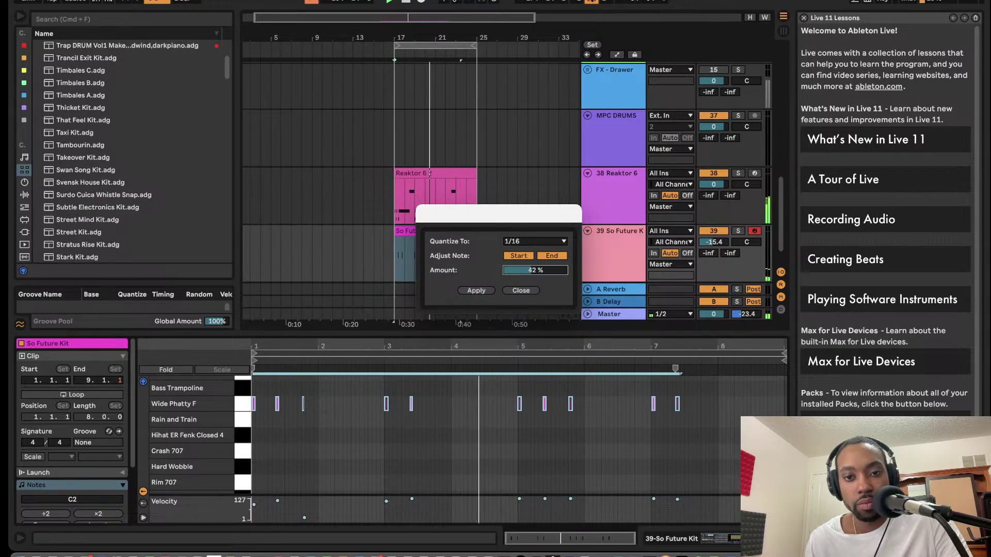
left_click(481, 291)
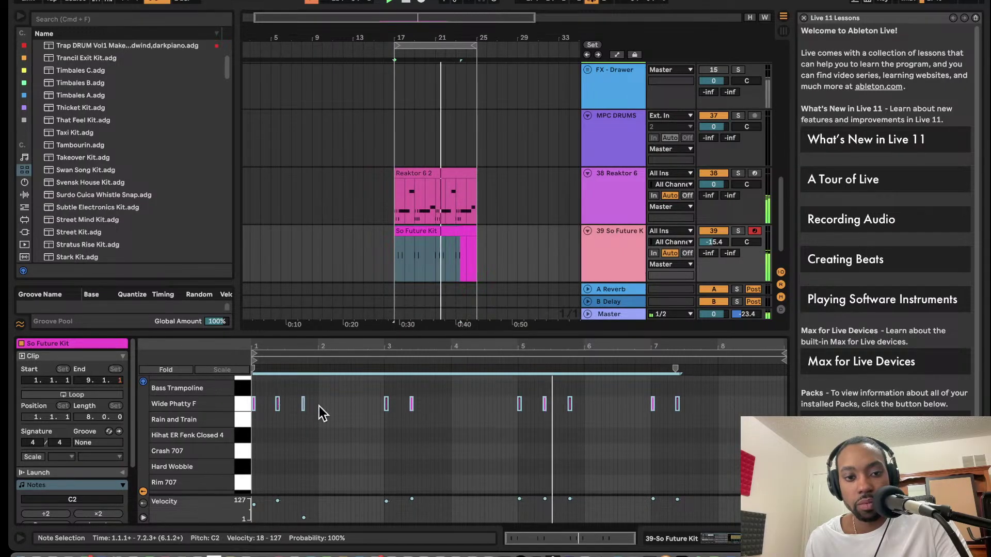
Lengthen all the selected Wide Phatty F notes to about one sixteenth each
key("shift+Right")
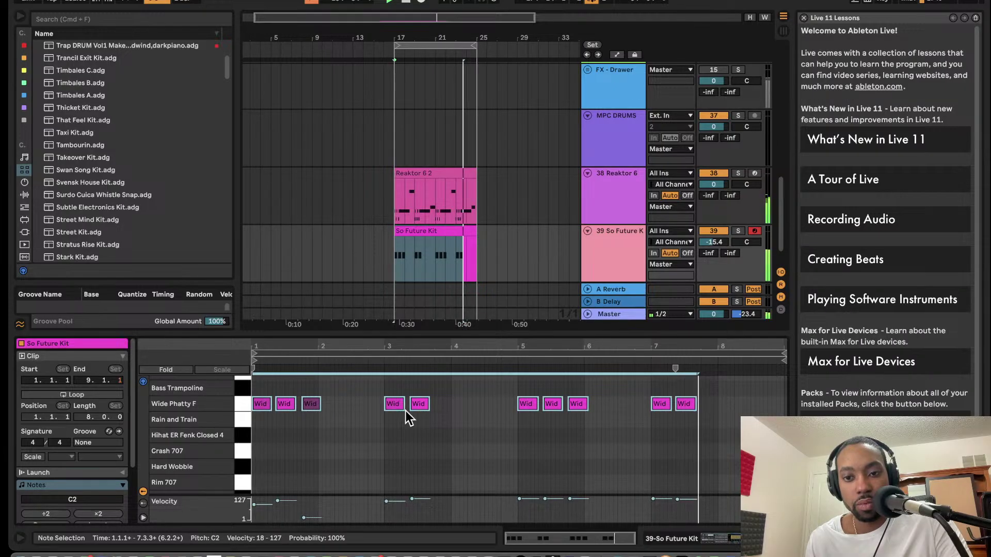
key("shift+Left")
key("shift+Left")
key("shift+Left")
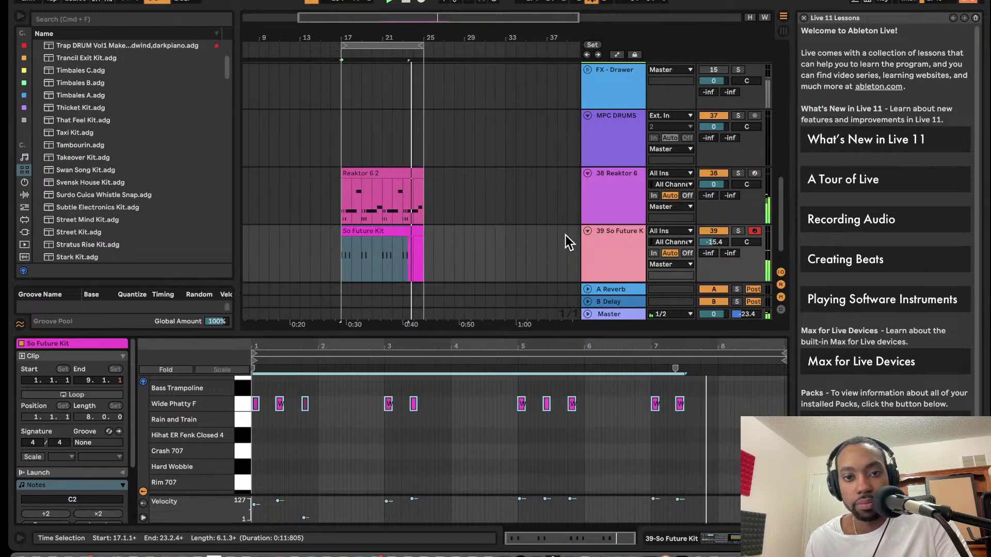
Reopen the So Future Kit clip on track 39 and examine its first Wide Phatty F notes during playback
left_click(509, 264)
scroll(507, 202, "down", 1)
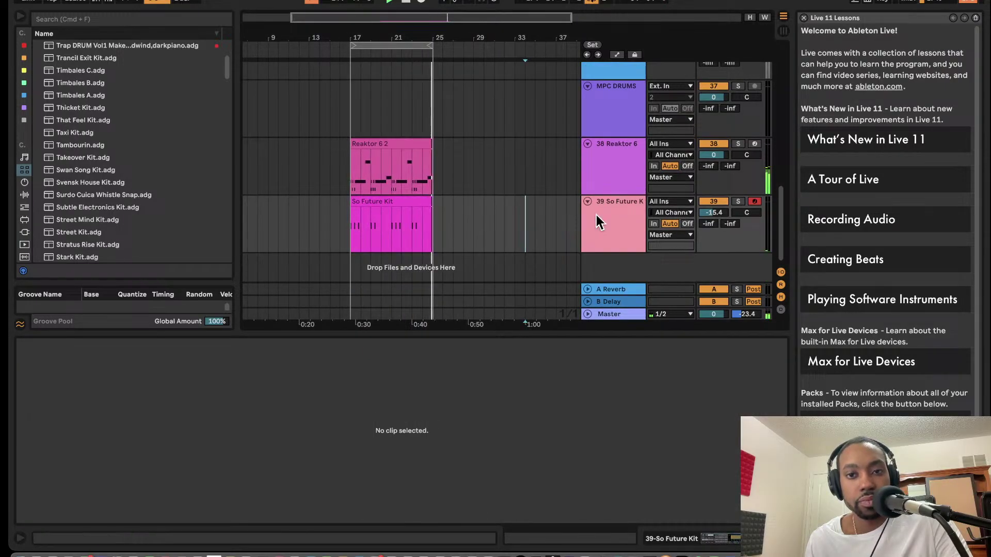
left_click(606, 224)
right_click(606, 224)
left_click(376, 199)
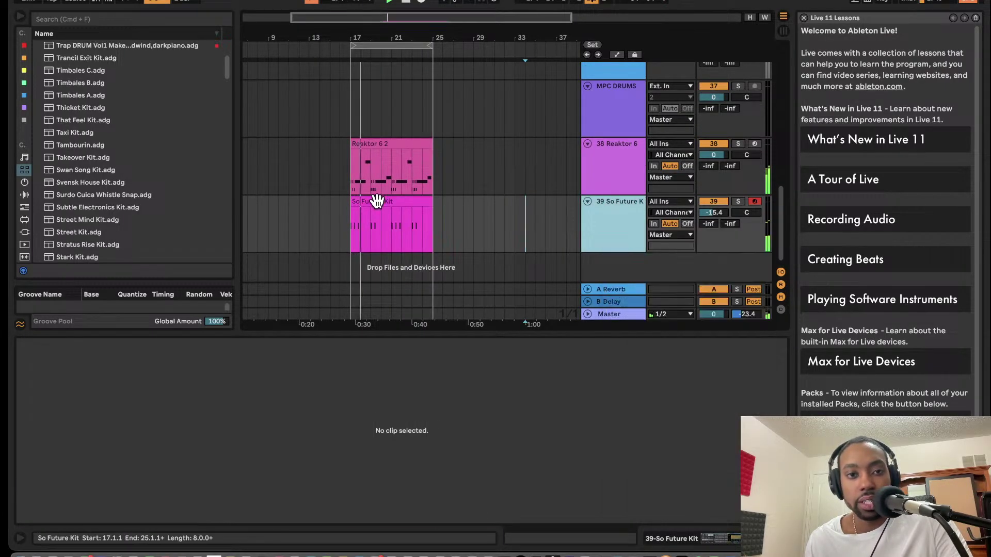
left_click(376, 200)
key("super+a")
scroll(247, 434, "down", 3)
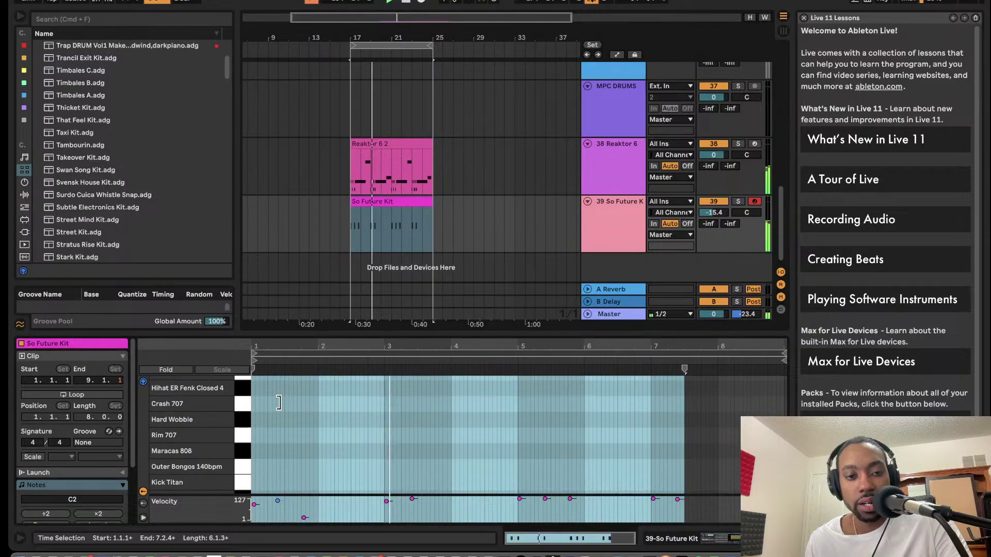
scroll(278, 401, "up", 3)
scroll(283, 403, "up", 3)
left_click(269, 426)
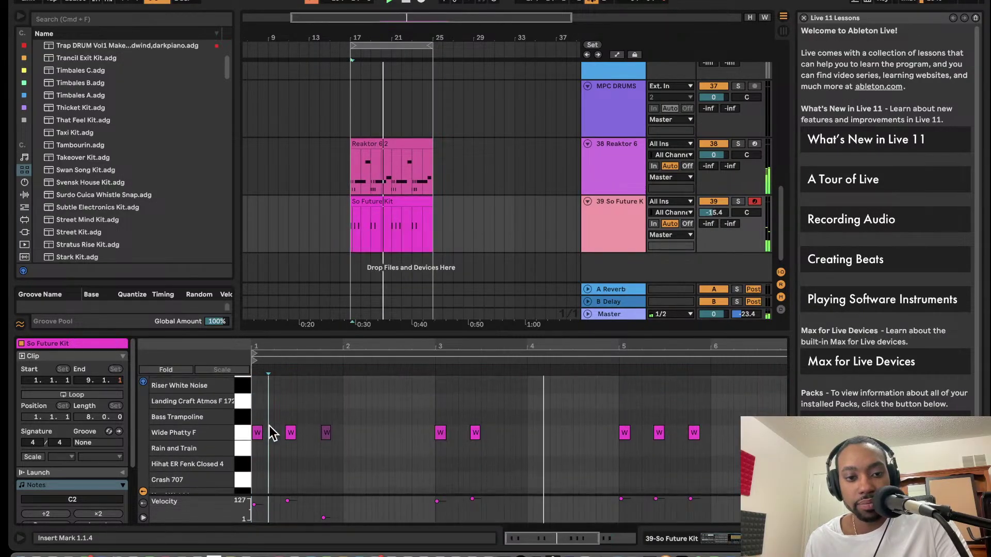
scroll(269, 426, "down", 2)
left_click(257, 409)
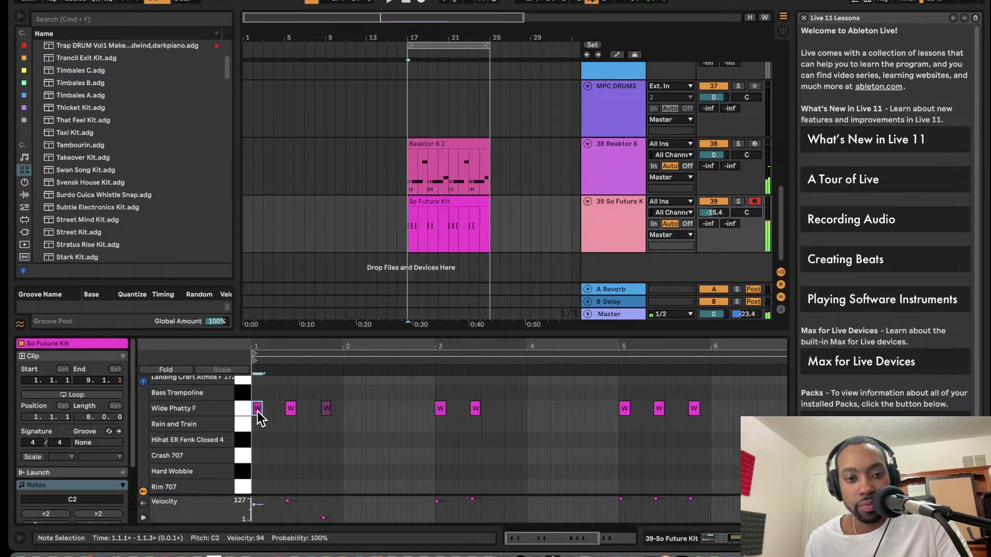
left_click(257, 409)
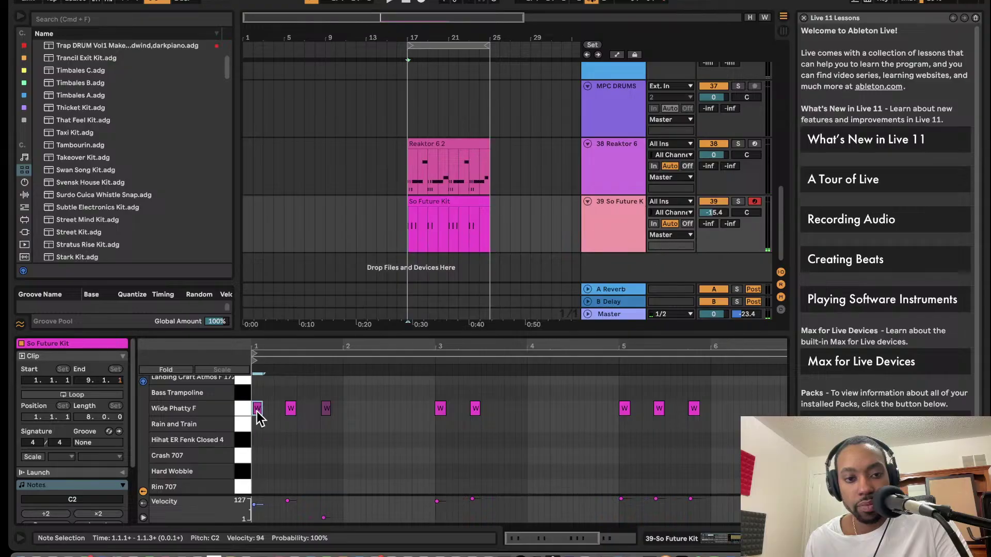
left_click(312, 442)
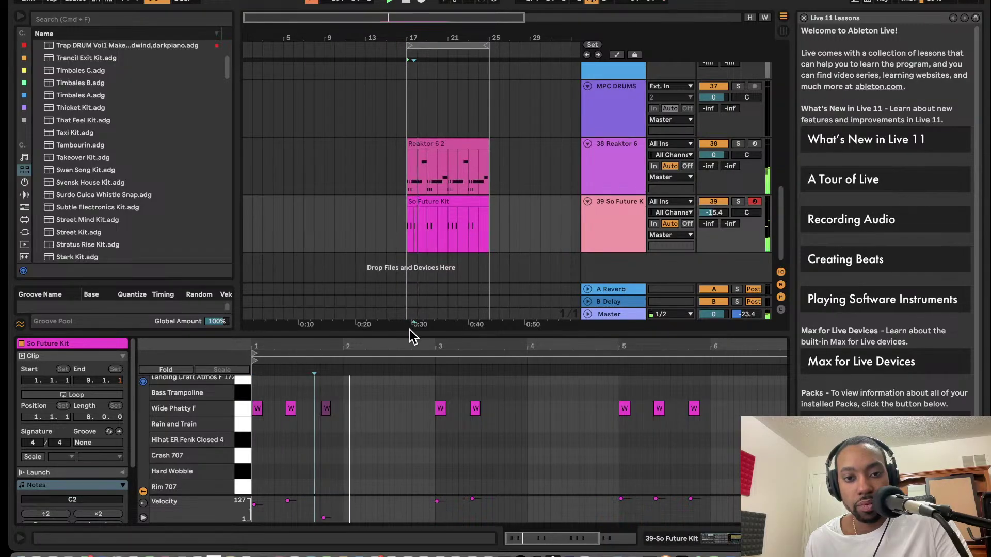
Duplicate the 39 So Future Kit track together with its clip
left_click_drag(410, 330, 573, 521)
right_click(624, 420)
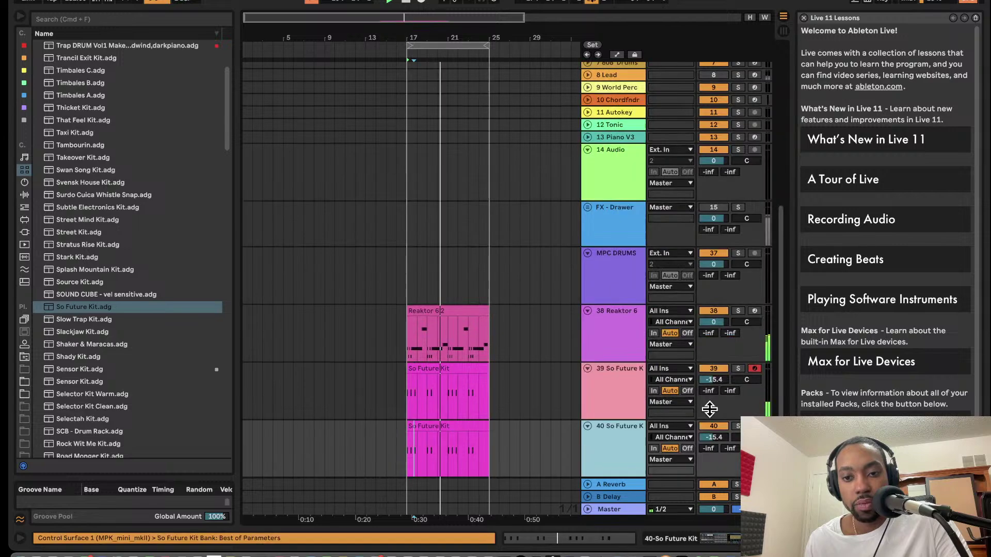
scroll(389, 397, "down", 2)
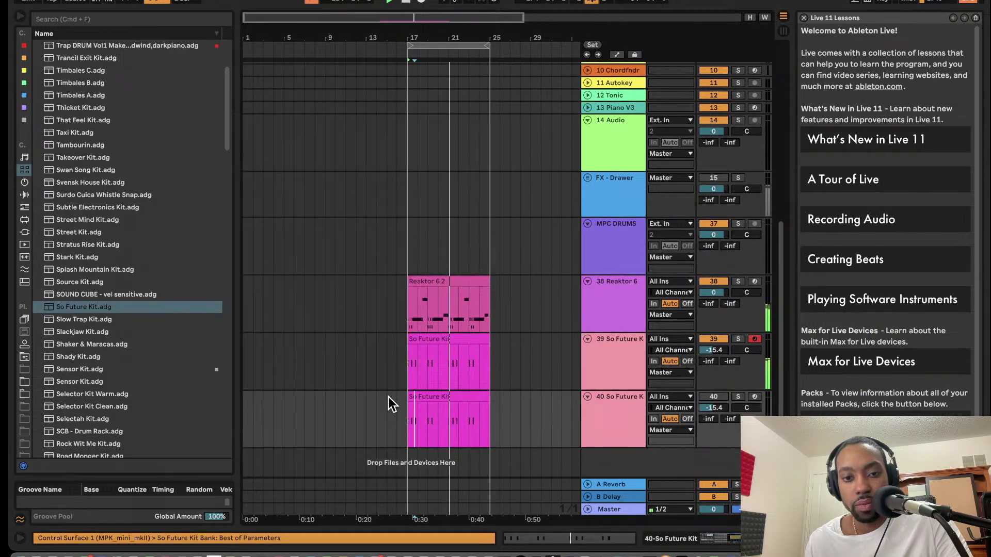
Open the duplicated clip on track 40 in a taller note editor and delete all of its notes
double_click(421, 400)
left_click_drag(337, 395, 334, 200)
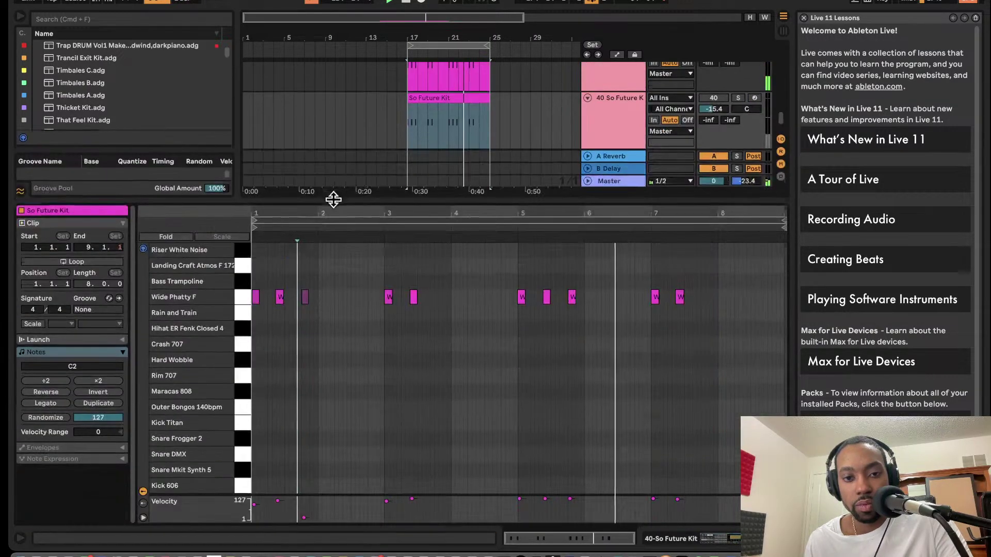
key("BackSpace")
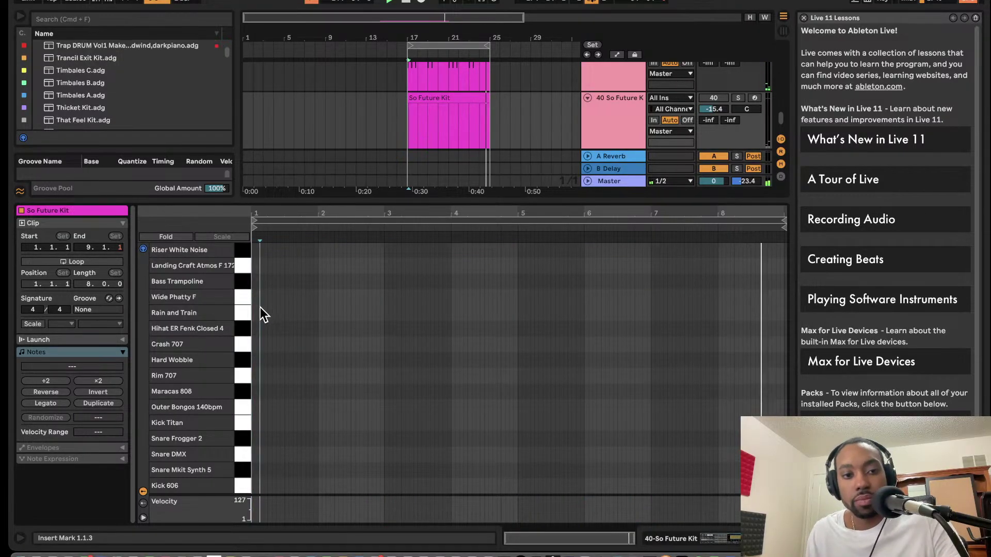
Set the 40 So Future Kit track's volume to -33.2 dB and arm it for recording
double_click(239, 326)
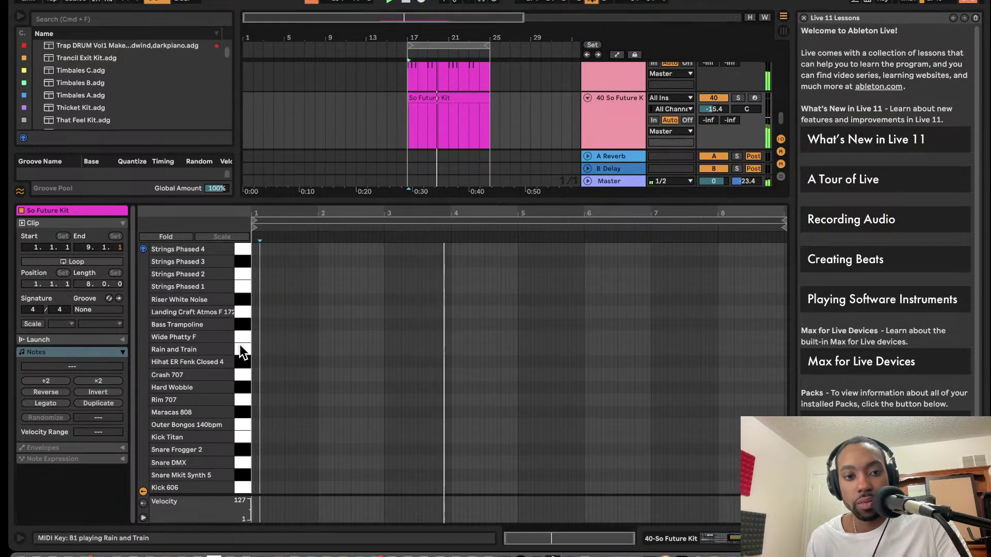
left_click_drag(718, 109, 718, 134)
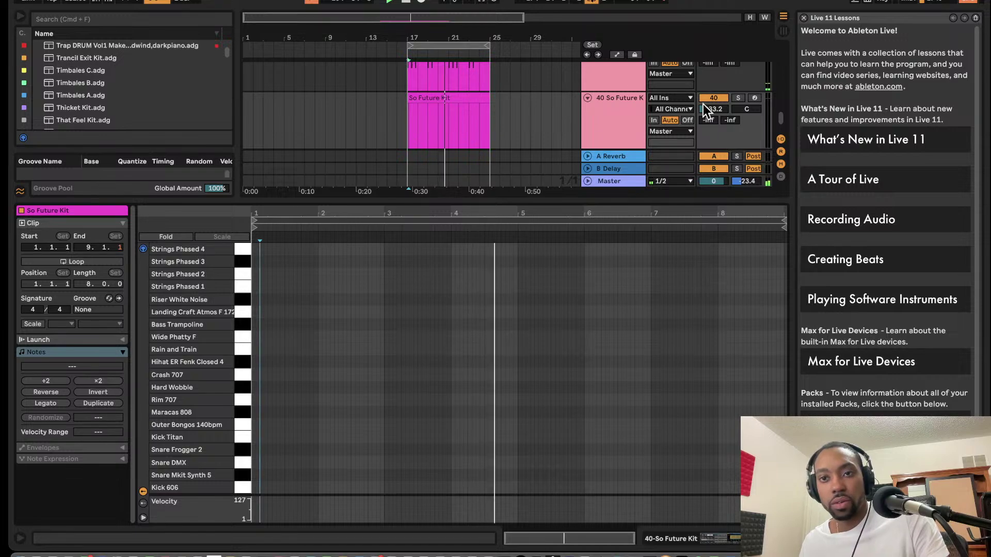
left_click(753, 99)
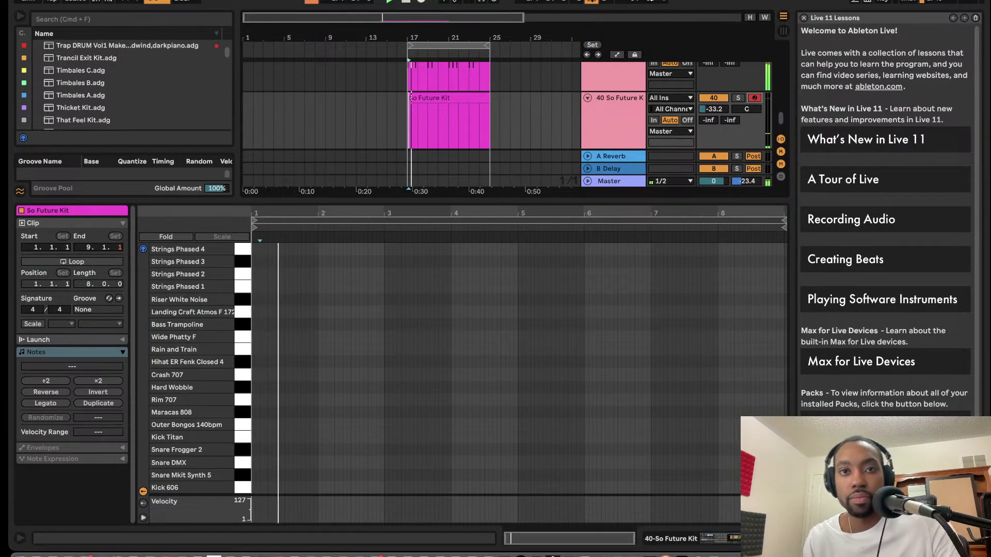
Capture the just-played MIDI as a clip starting at bar 17 on the 40 So Future Kit track
left_click(485, 2)
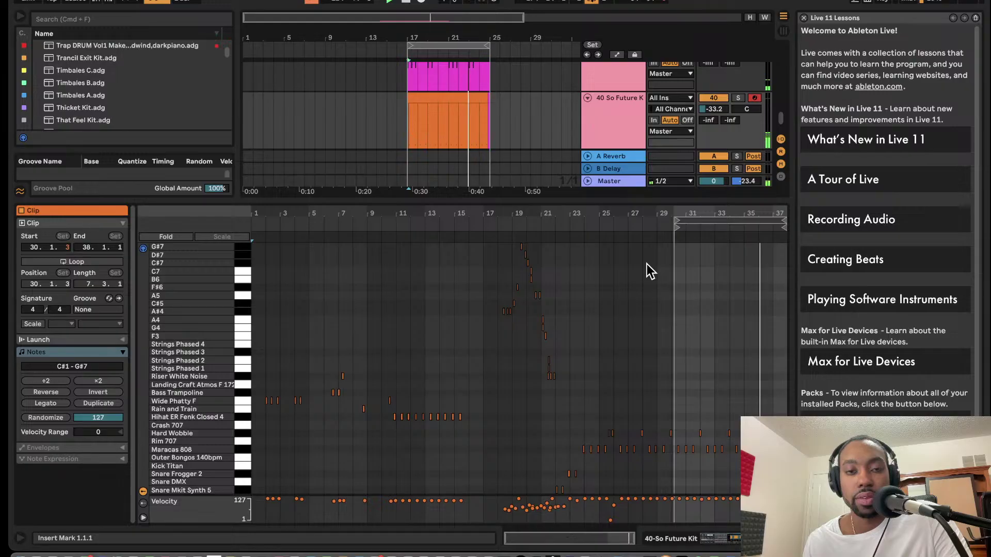
scroll(550, 128, "down", 2)
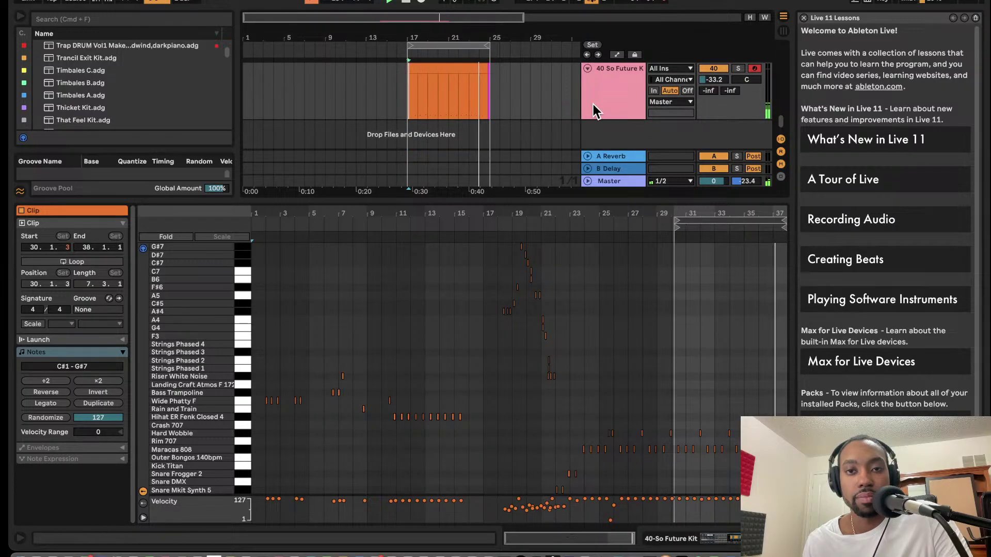
scroll(500, 108, "up", 2)
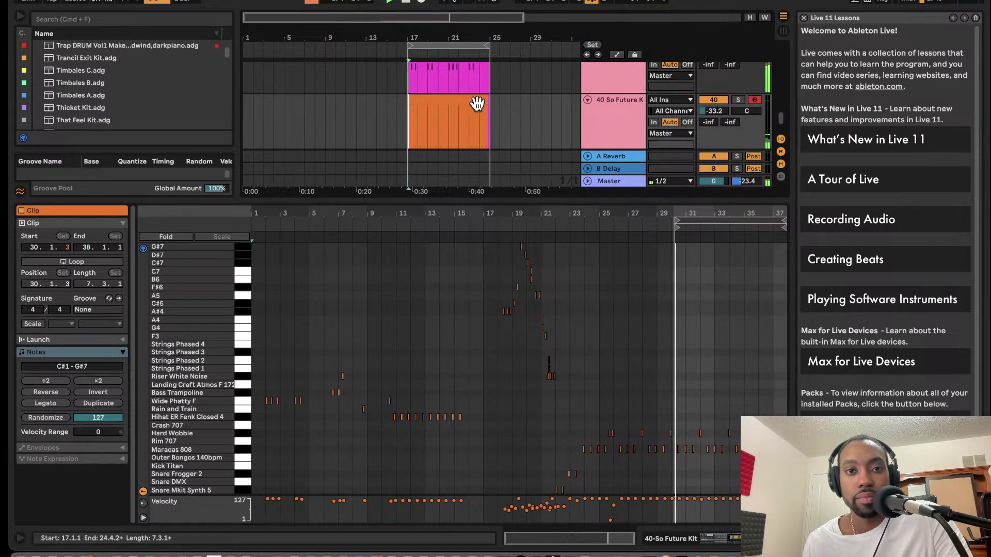
Extend the captured clip on track 40 over the leftover sliver of empty clip so it ends exactly at 25.1.1
key("z")
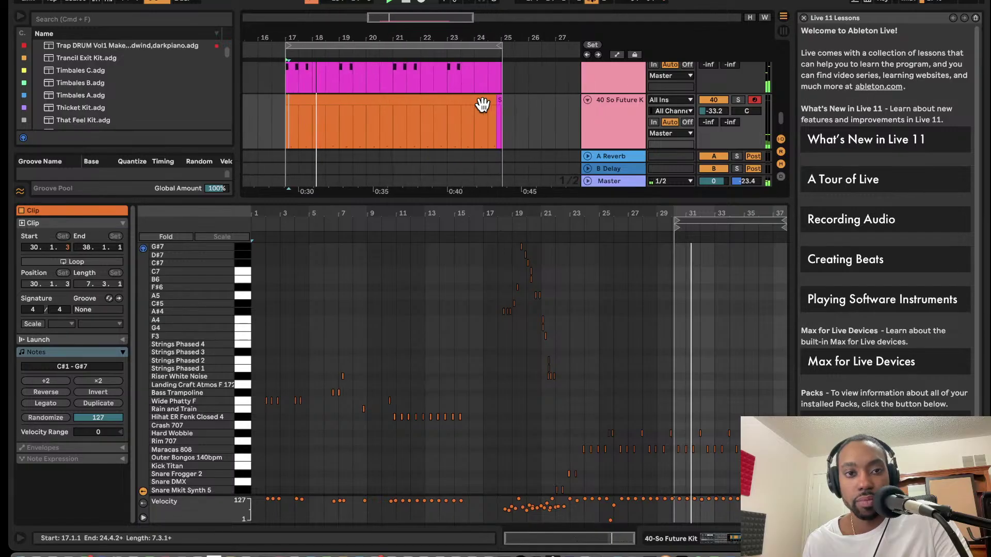
left_click(509, 108)
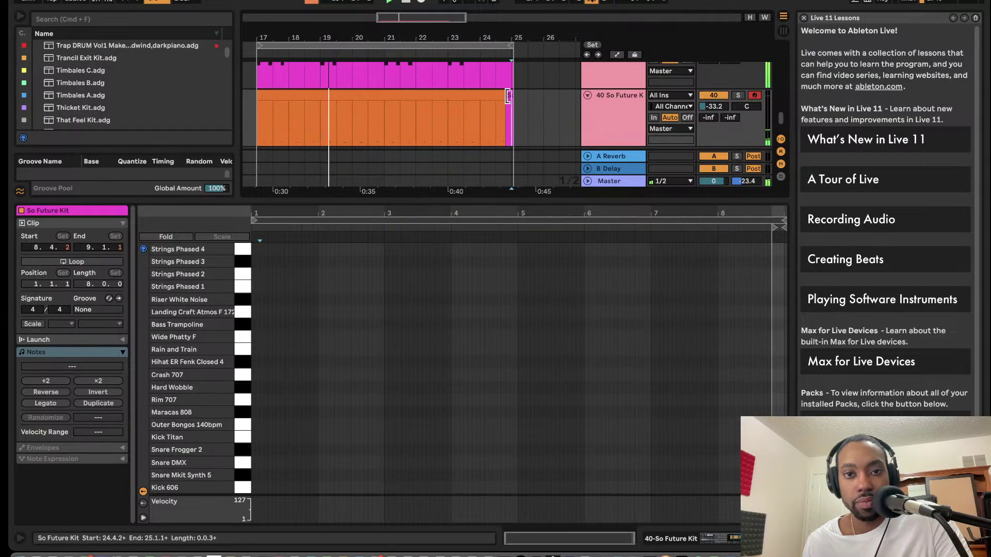
left_click(508, 95)
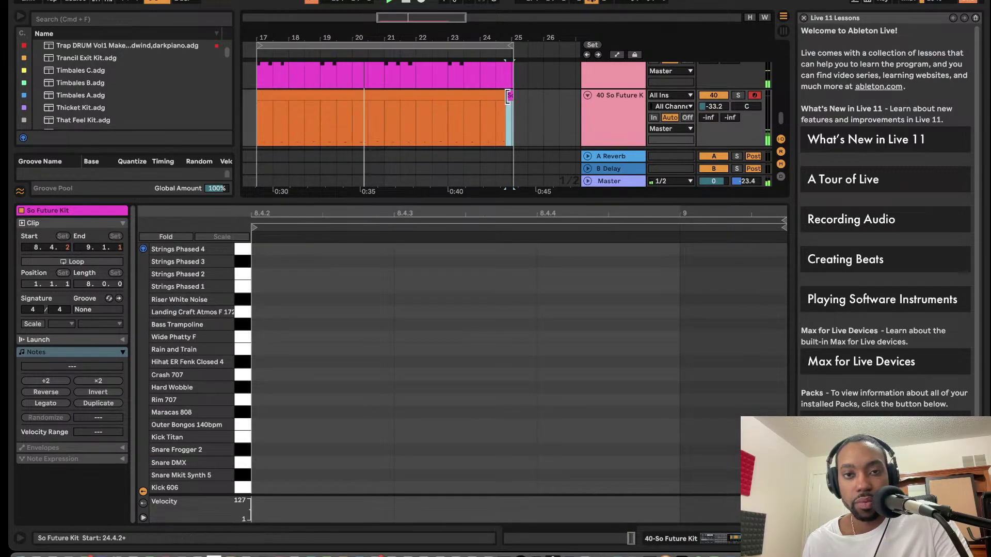
left_click_drag(500, 97, 518, 101)
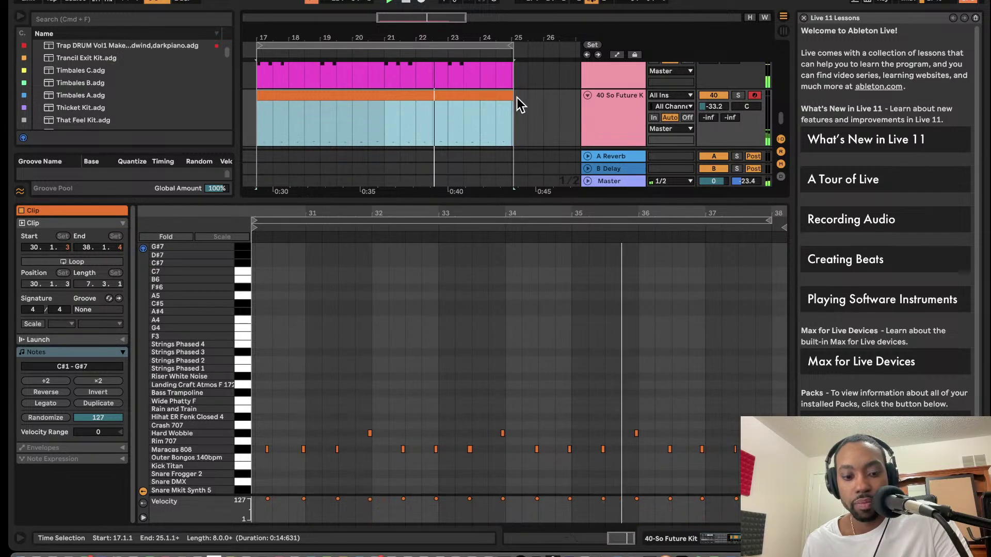
scroll(516, 98, "up", 2)
scroll(516, 98, "up", 3)
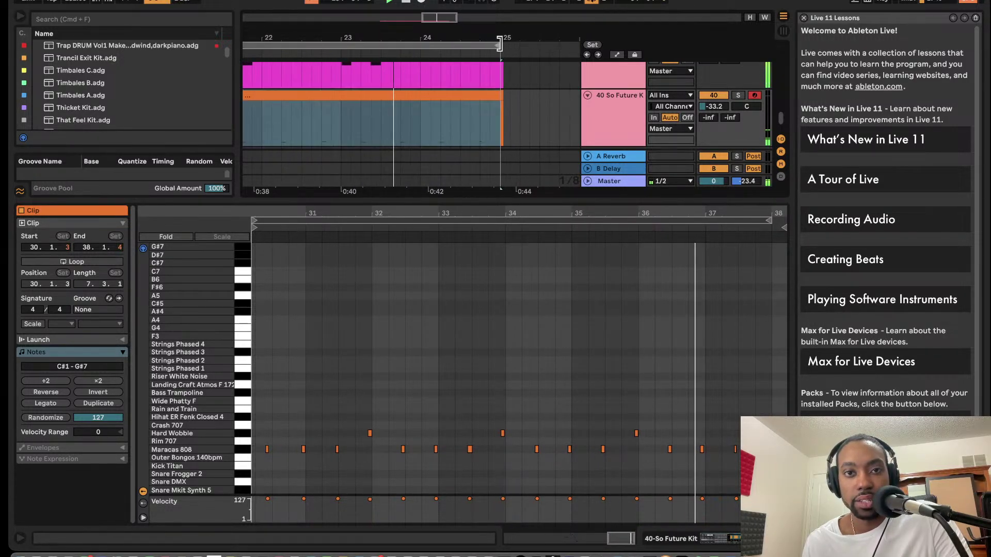
left_click_drag(504, 95, 499, 96)
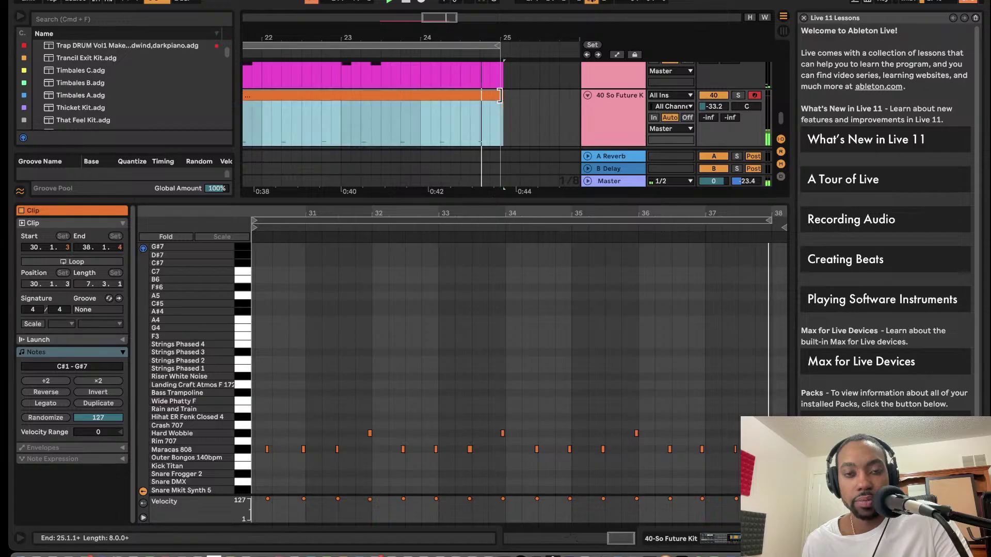
scroll(504, 98, "up", 2)
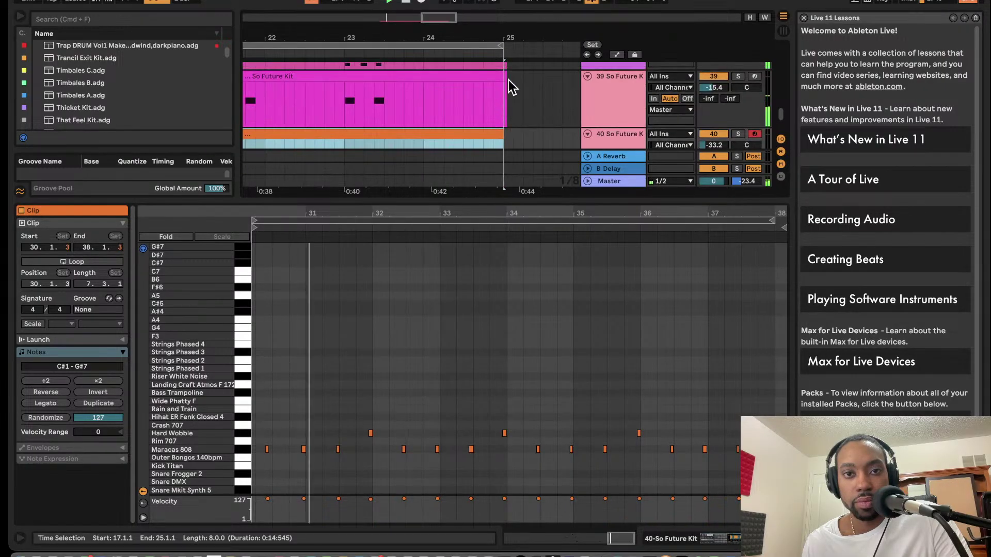
Trim the end of the So Future Kit clip on track 39 to 25.1.1
left_click(501, 76)
scroll(515, 76, "up", 2)
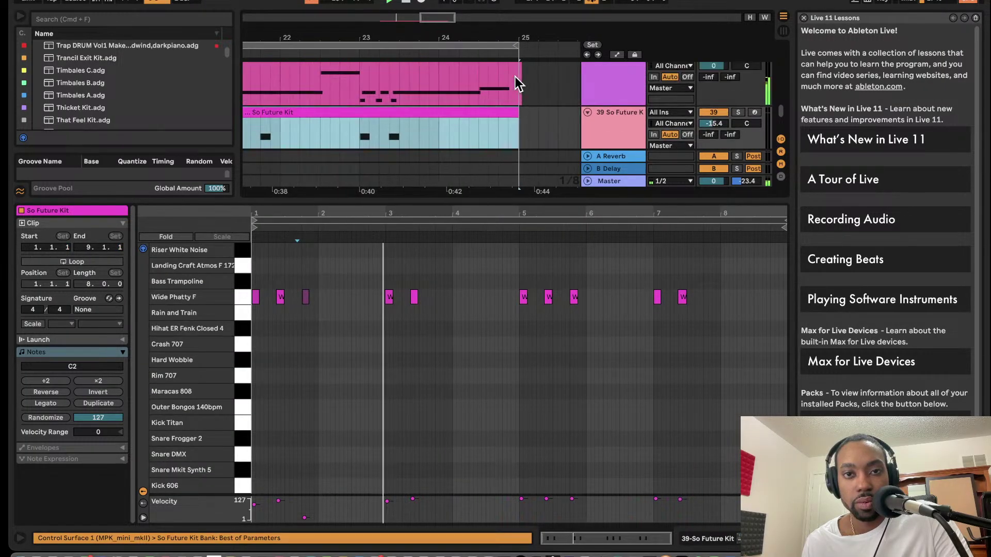
key("super+d")
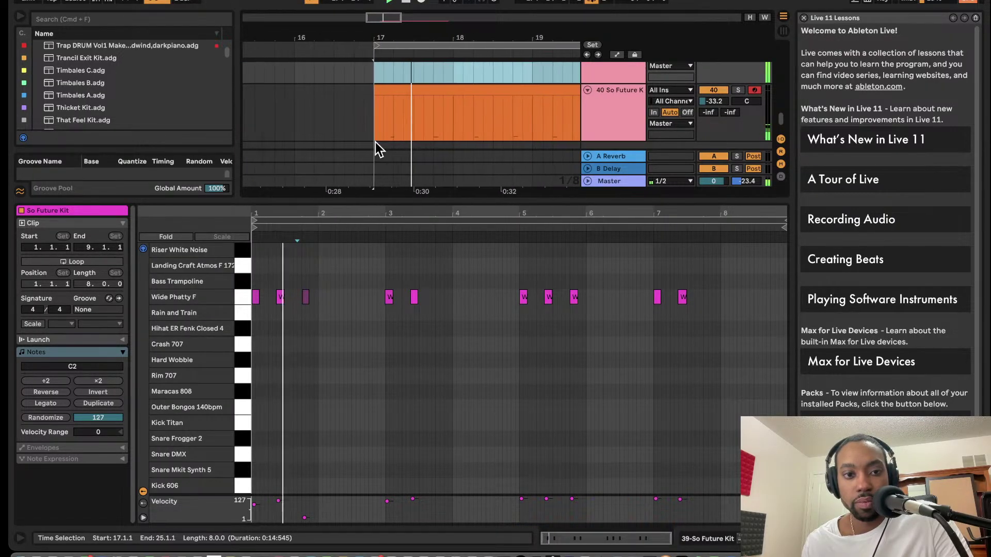
Nudge the first Maracas 808 note in the track 40 clip slightly later, to 30.2.4, and play the result
left_click(391, 94)
scroll(393, 283, "up", 5)
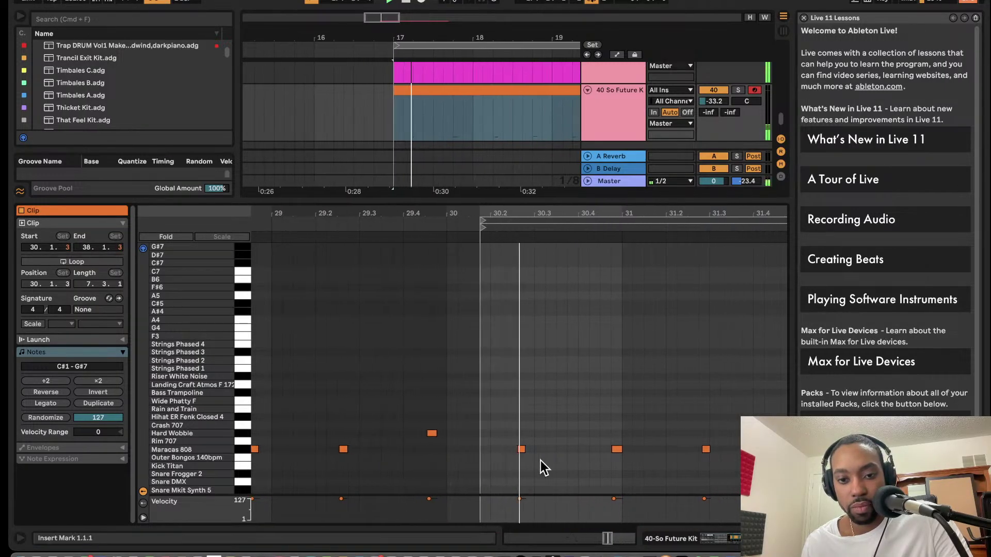
left_click(489, 450)
left_click_drag(490, 451, 494, 456)
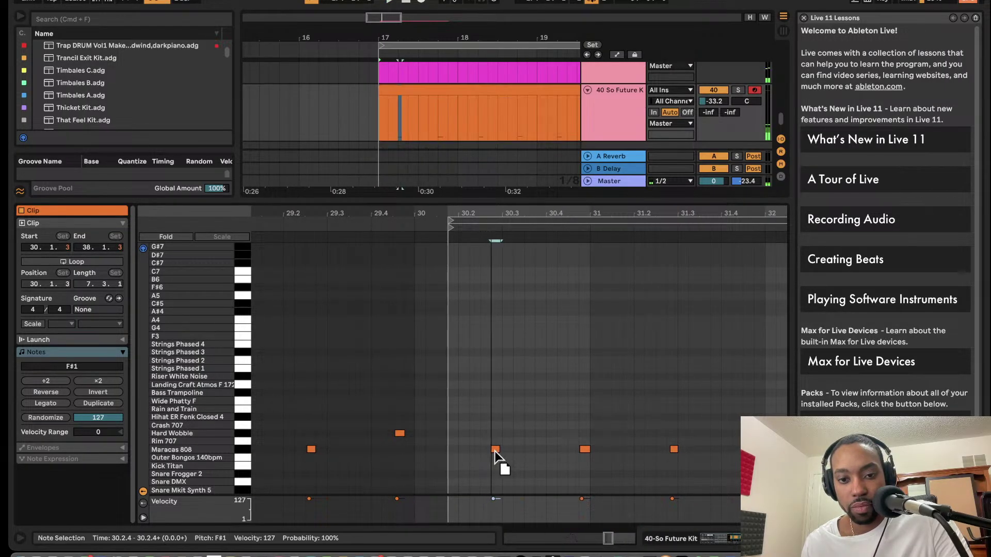
key("space")
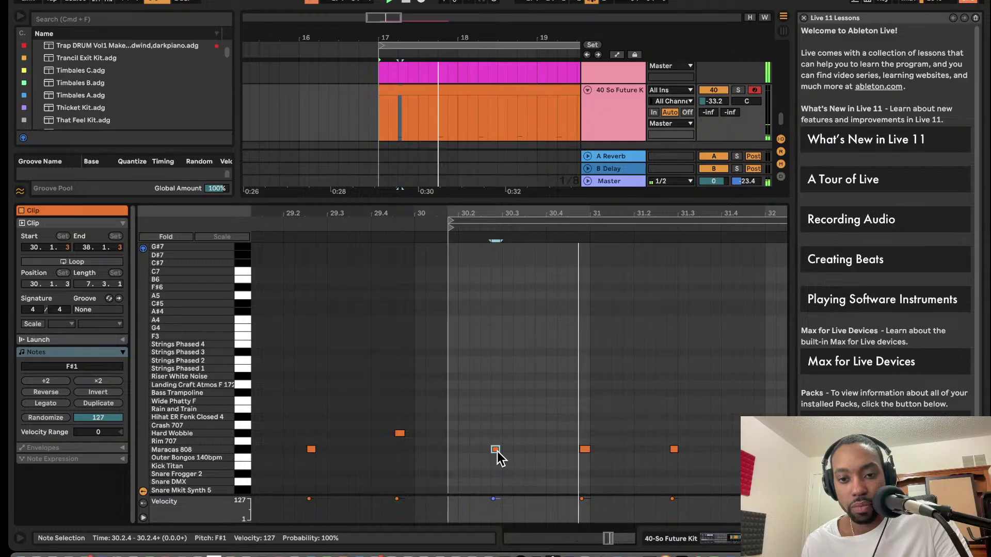
Shrink the clip editor to show the full arrangement and duplicate the 40 So Future Kit track
left_click_drag(535, 199, 635, 521)
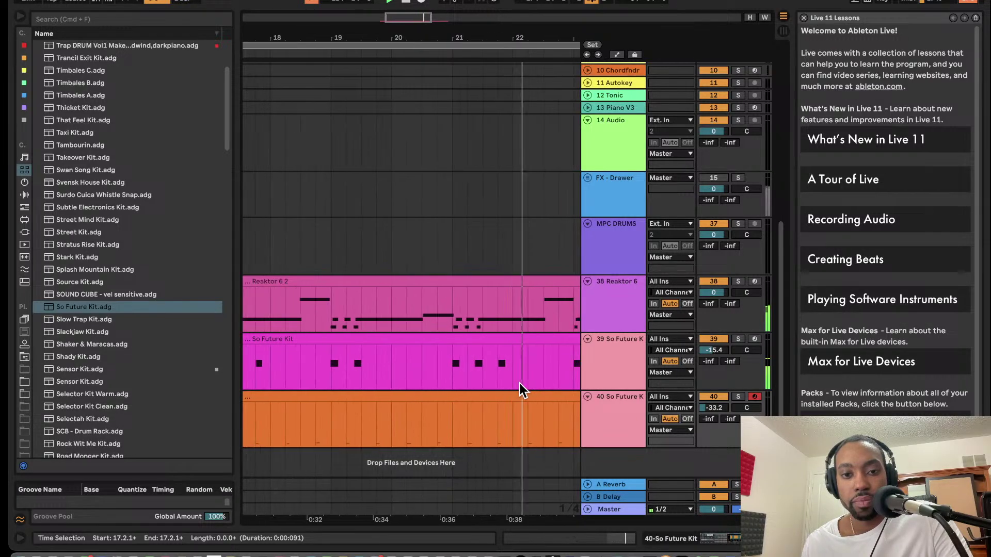
key("minus")
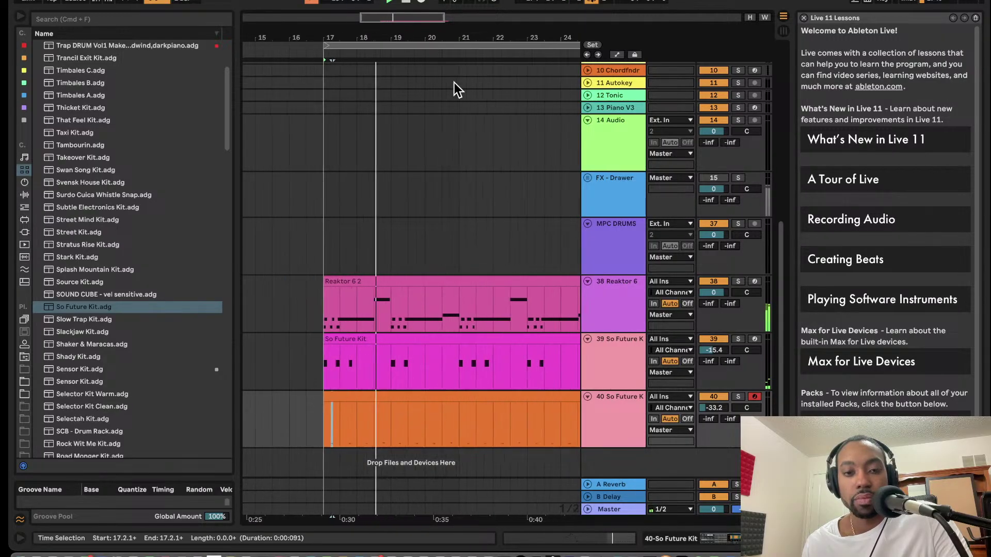
scroll(454, 83, "down", 3)
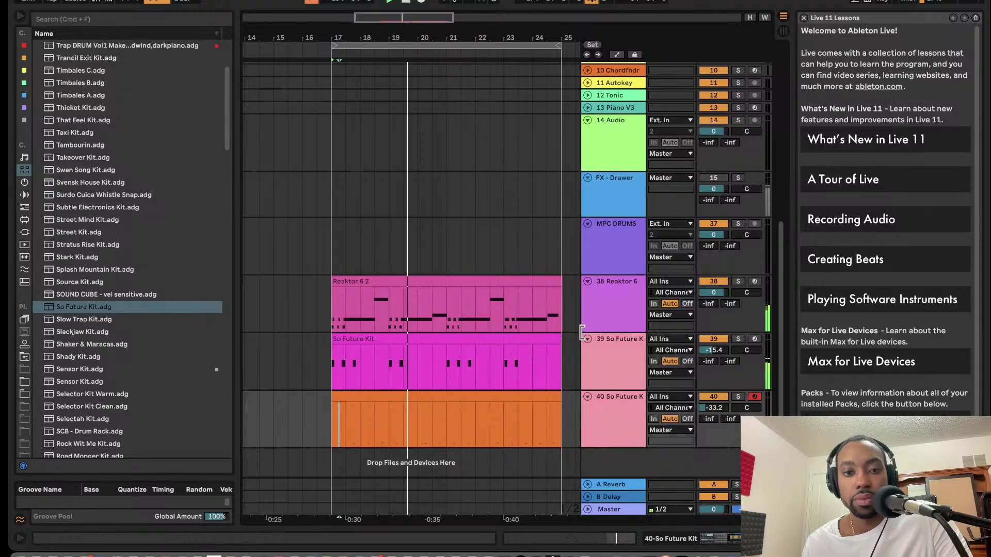
right_click(626, 413)
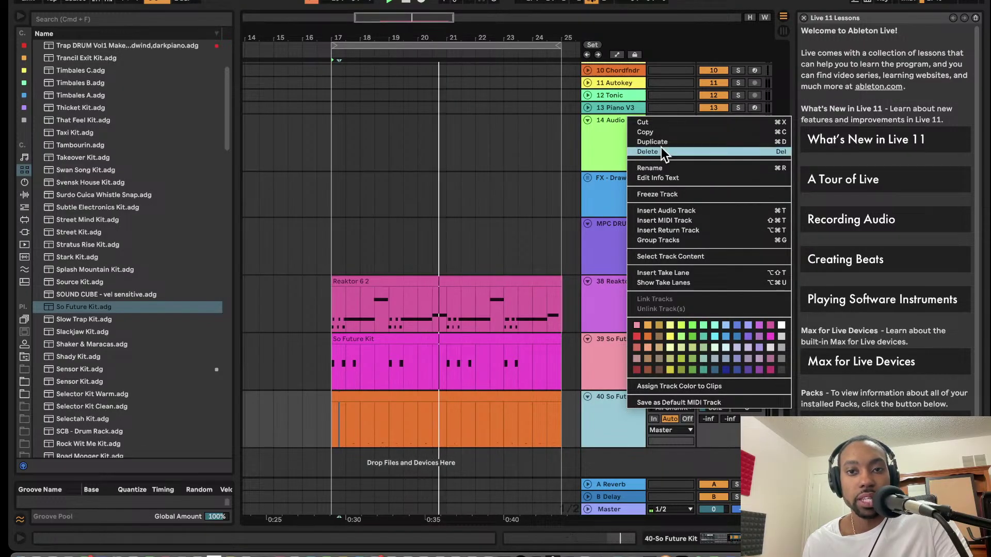
key("super+d")
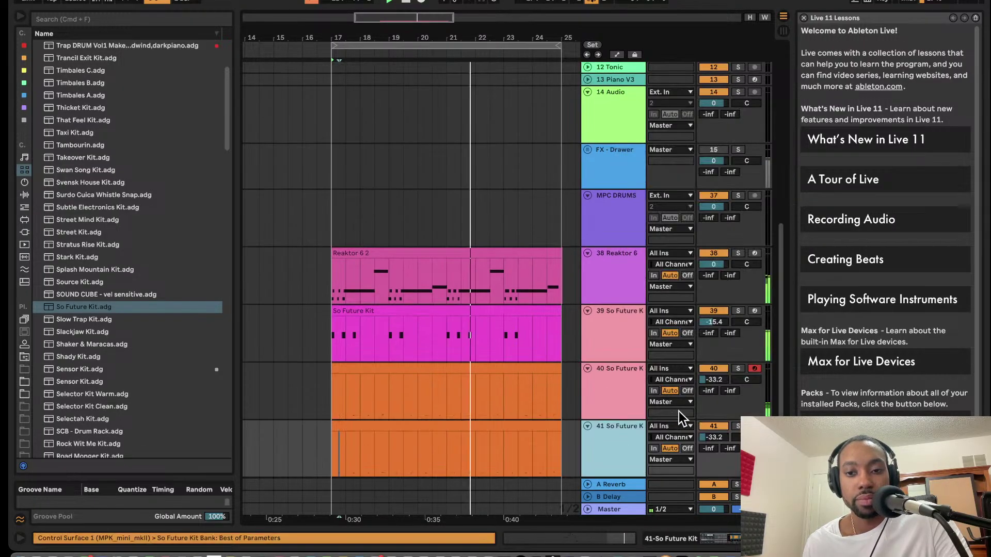
Activate and arm the duplicated 41 So Future Kit track, then delete its copied clip
left_click(512, 424)
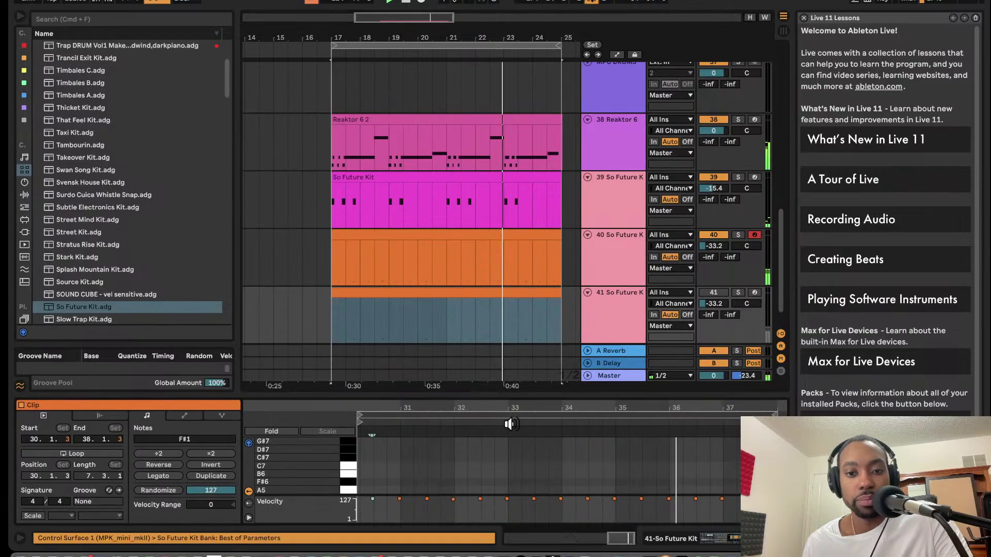
left_click(603, 298)
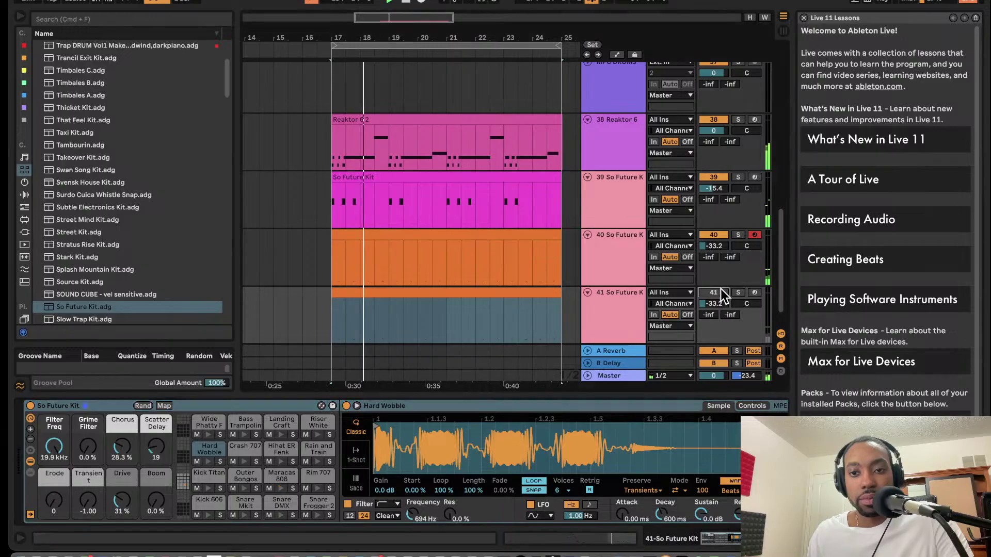
left_click(506, 293)
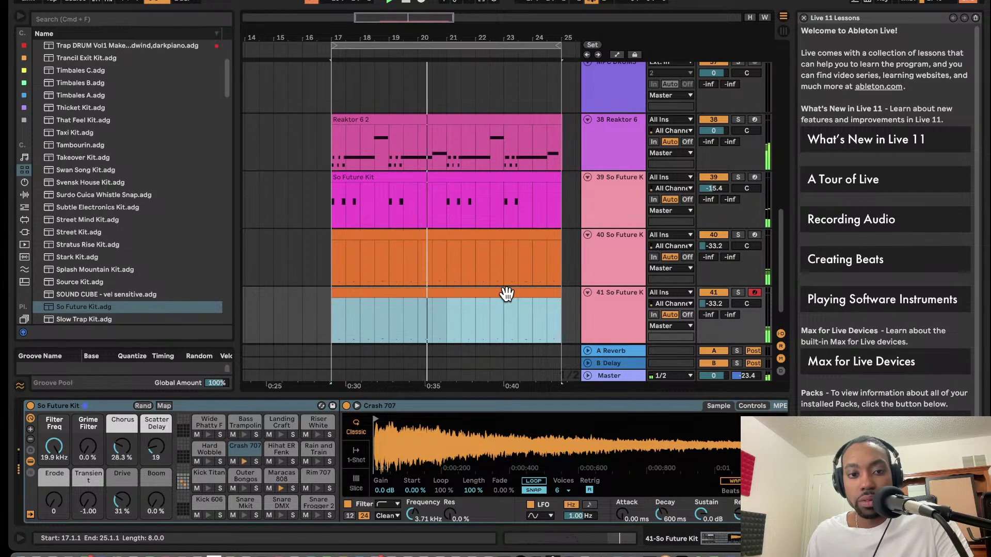
double_click(499, 296)
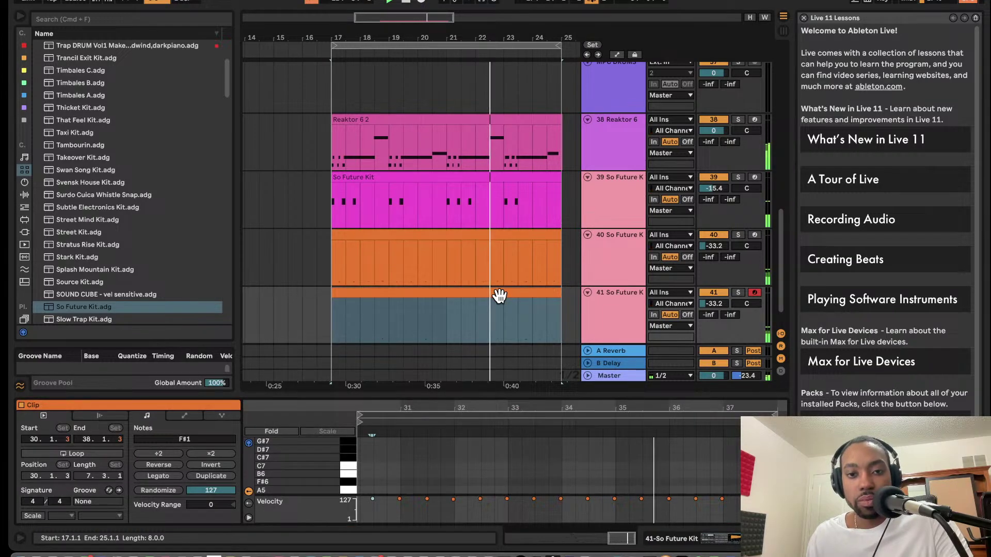
left_click(499, 296)
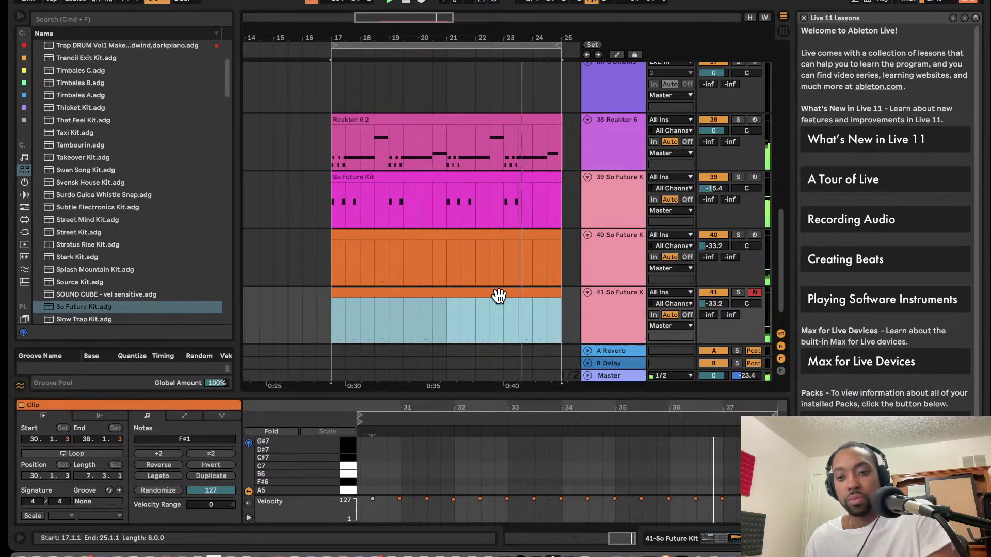
key("Delete")
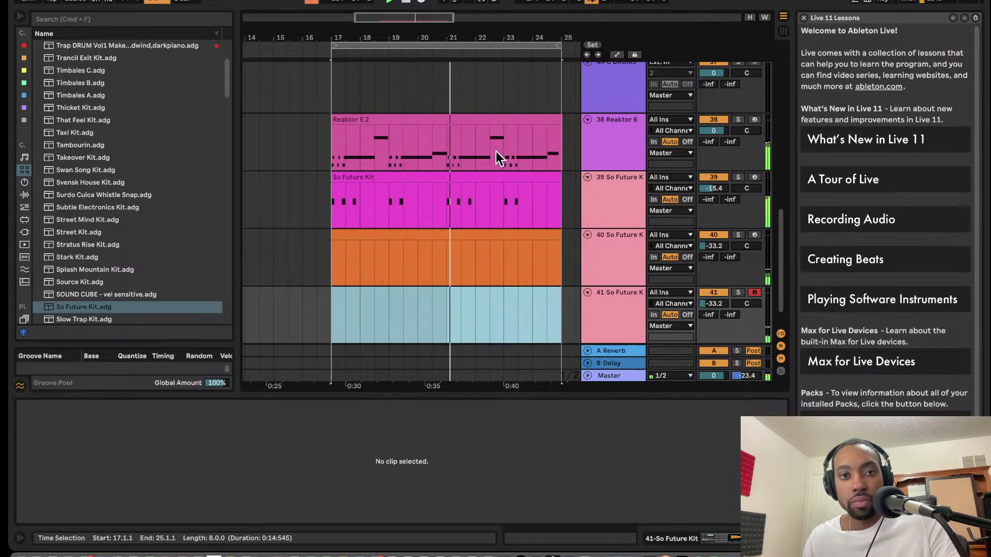
Record a repeating Crash 707 part from 17.1.1 to 25.1.1 on the 41 So Future Kit track
left_click(421, 2)
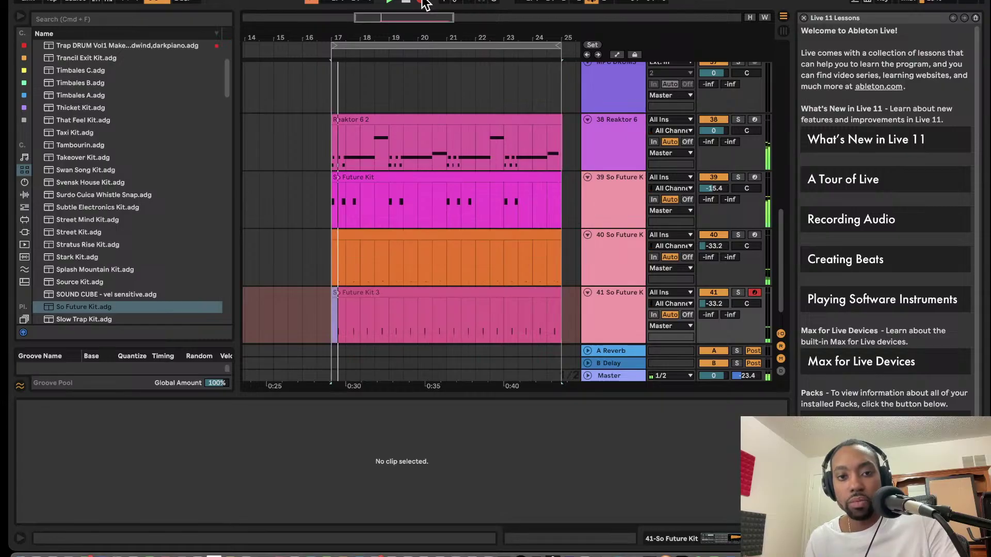
left_click(421, 2)
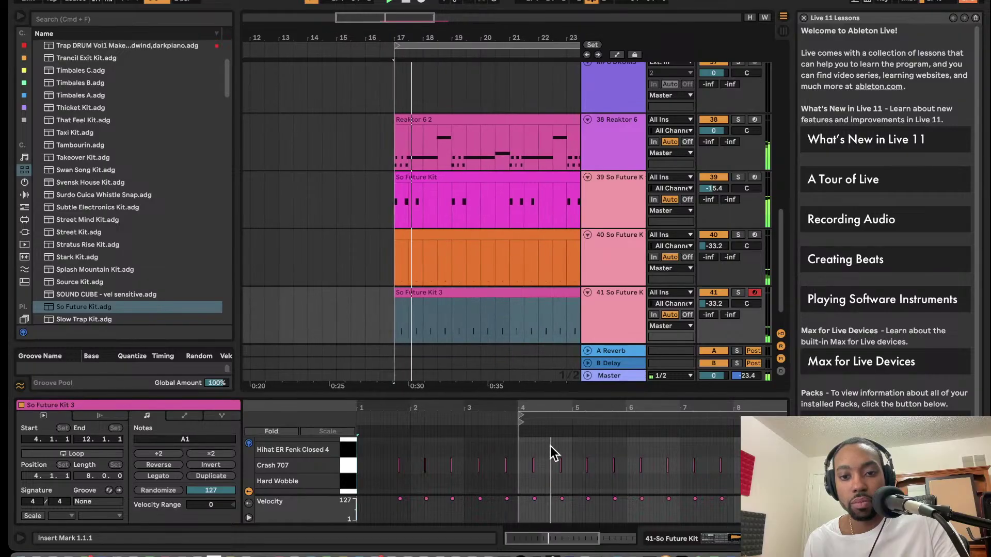
key("space")
Delete the Crash 707 notes at 4.3.4 and around 6.3.3 in the clip on track 41
left_click(551, 465)
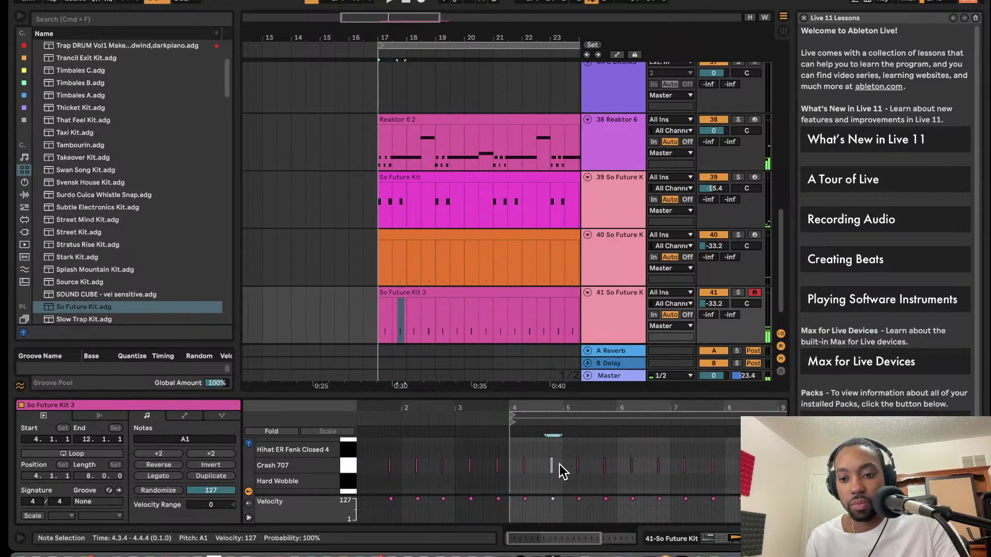
key("space")
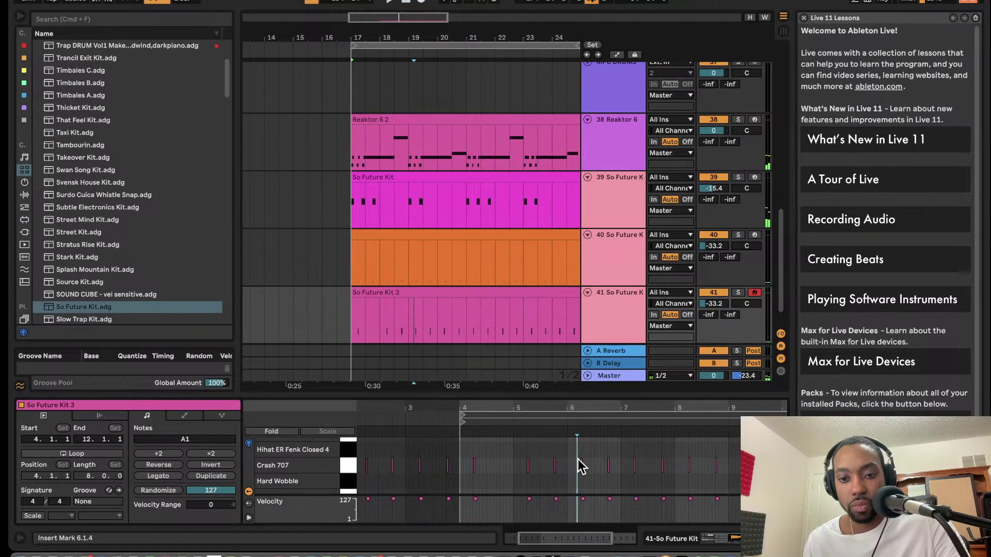
left_click(581, 466)
key("space")
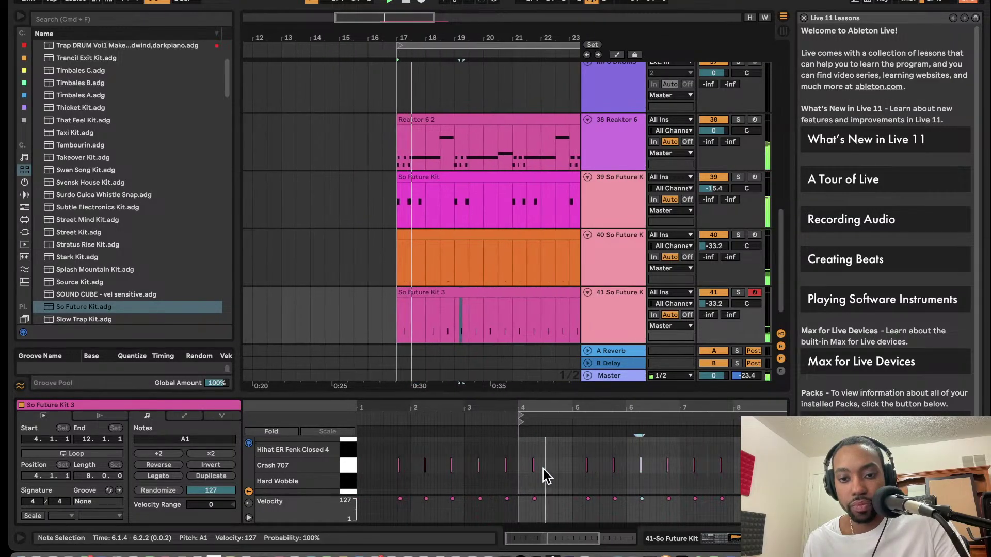
scroll(547, 475, "up", 1)
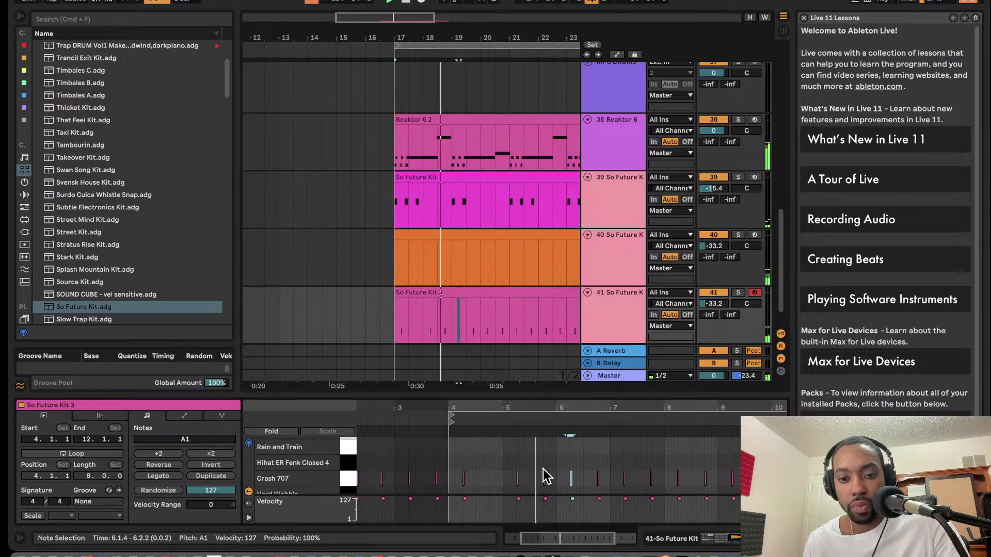
scroll(546, 475, "down", 1)
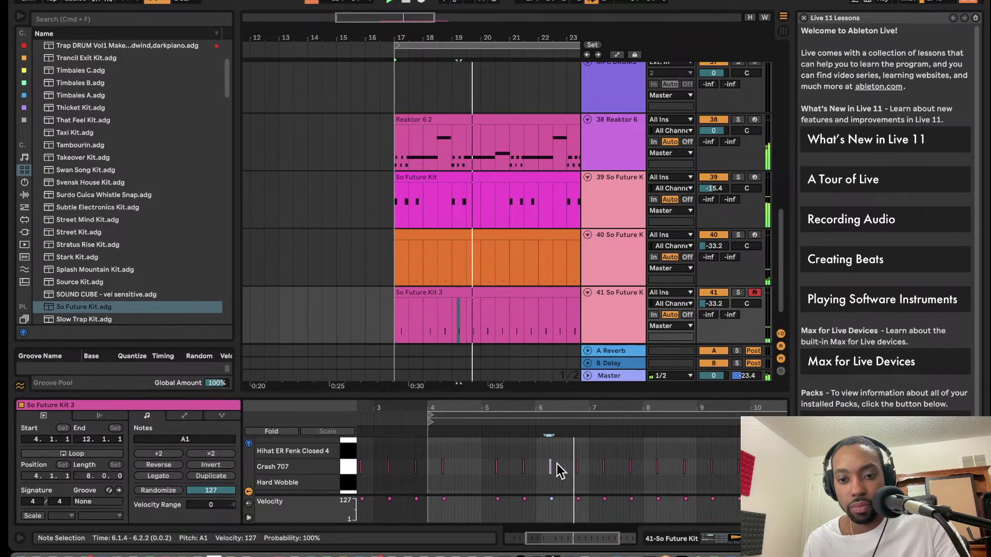
left_click(575, 471)
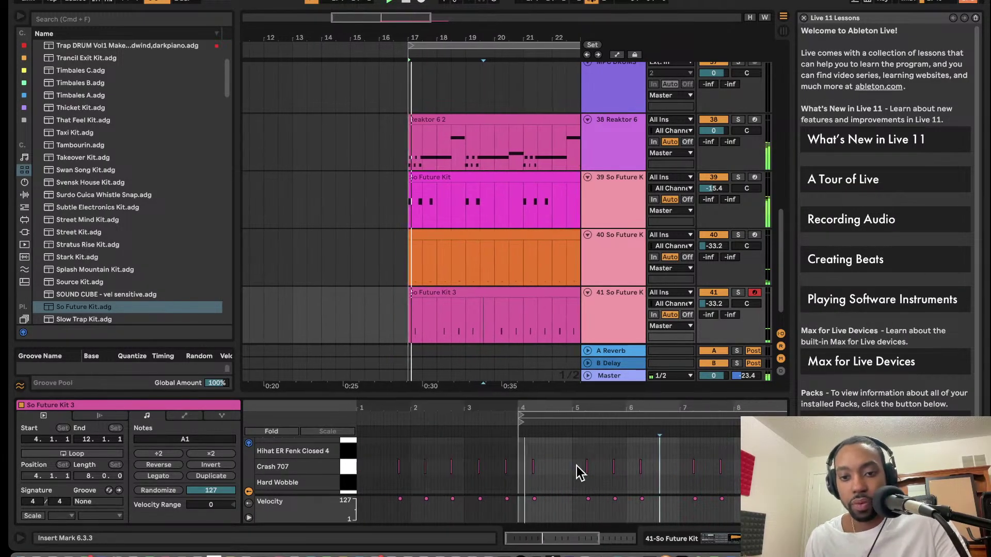
Duplicate the 17.1.1 to 21.1.1 section of the track 41 clip over the following four bars, up to 25.1.1
scroll(553, 470, "down", 1)
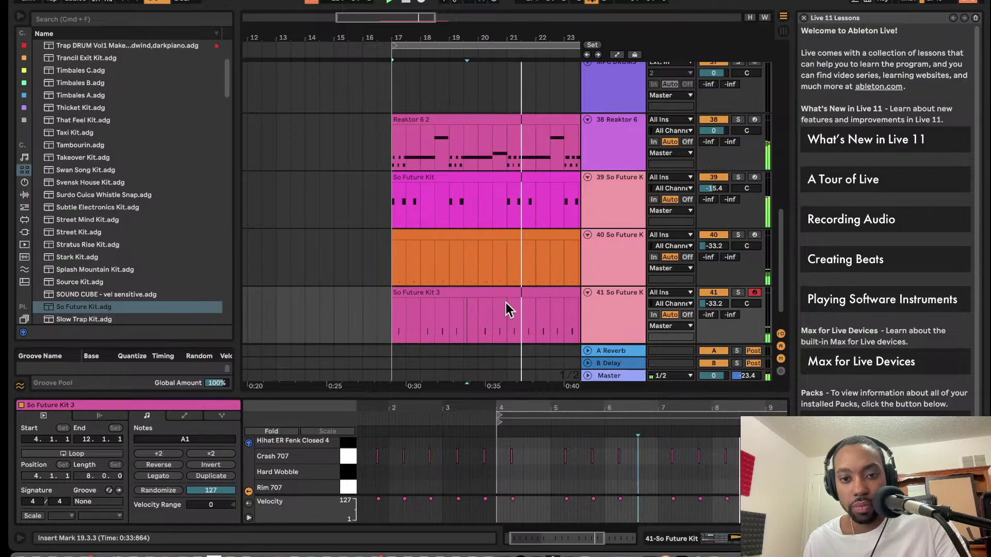
left_click_drag(509, 310, 399, 309)
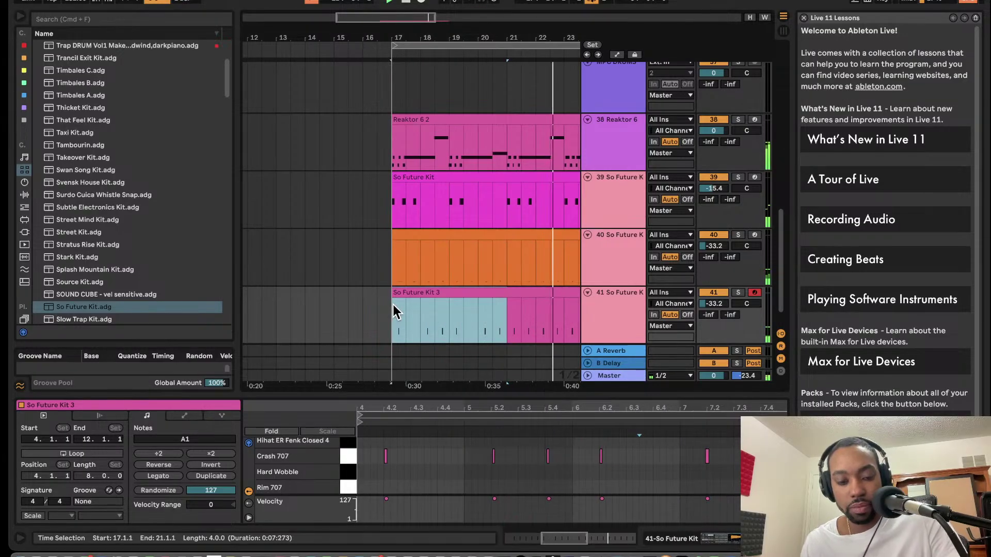
key("super+d")
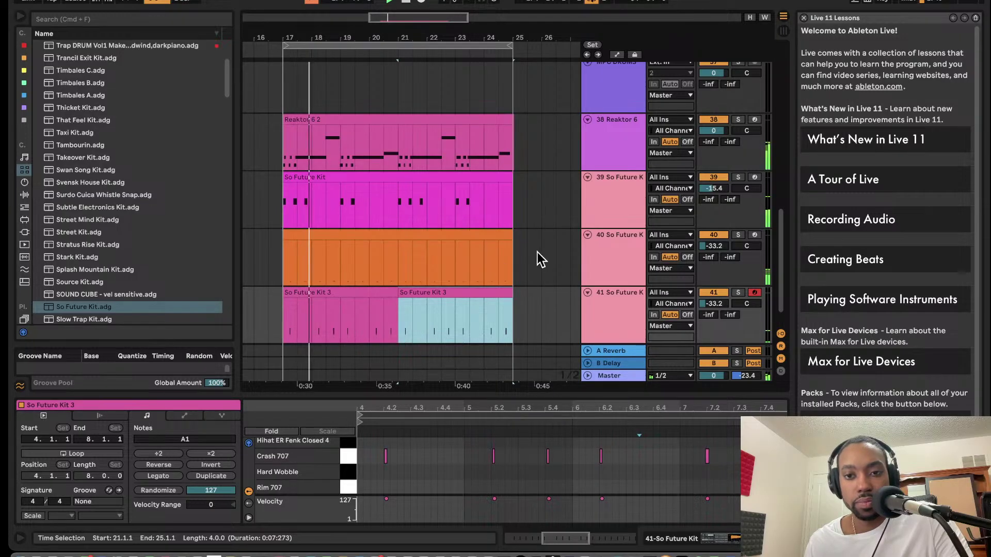
Duplicate the 41 So Future Kit track together with its clips
scroll(538, 252, "down", 2)
scroll(538, 252, "left", 2)
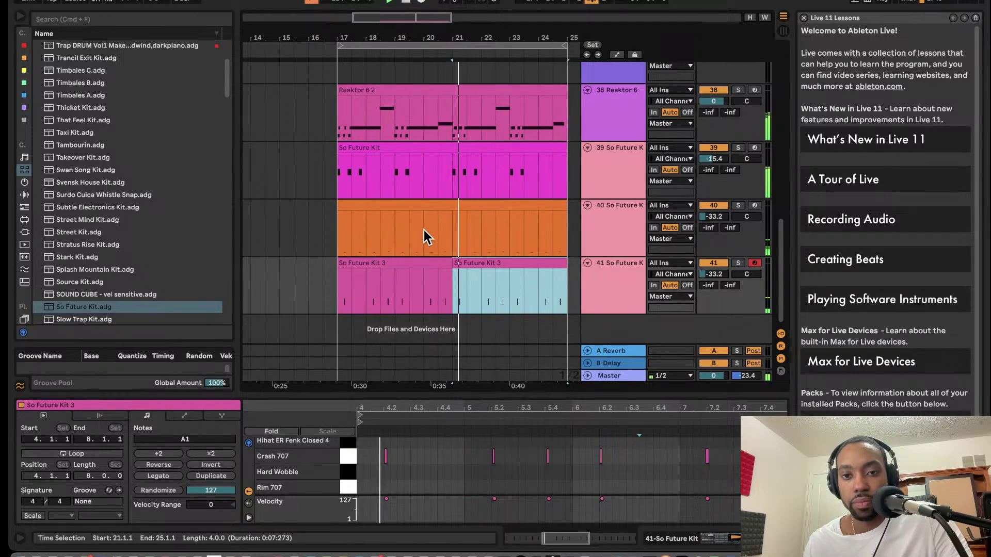
left_click(313, 2)
scroll(450, 139, "left", 3)
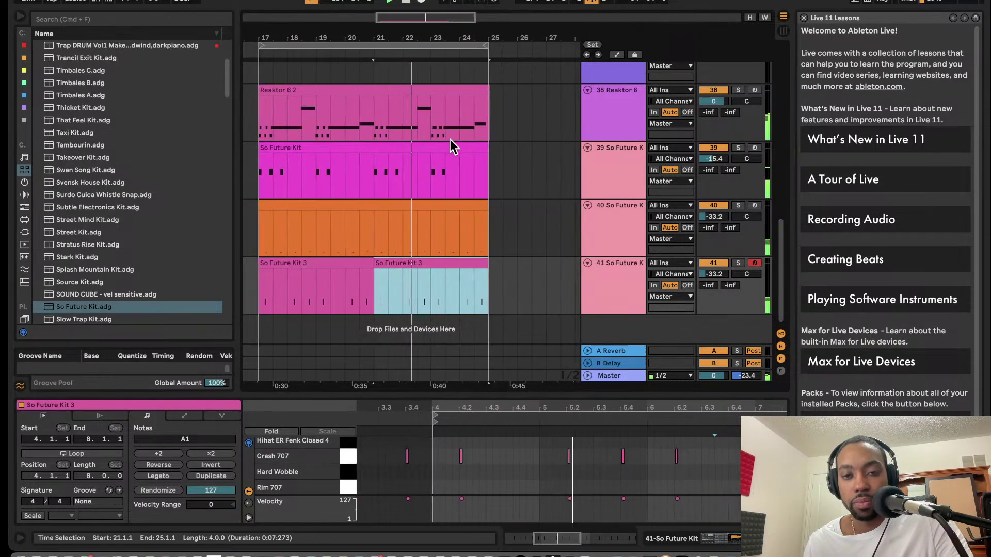
right_click(608, 292)
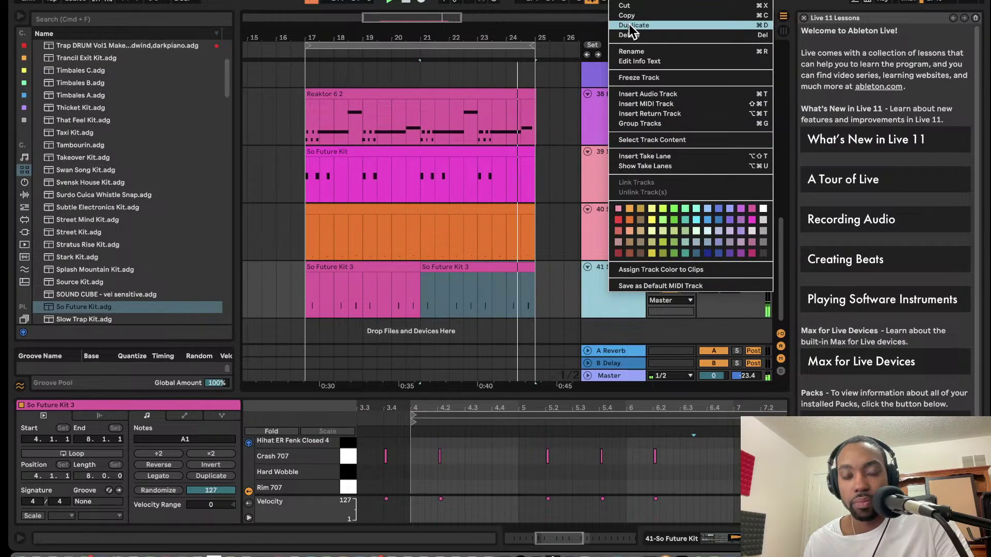
key("Return")
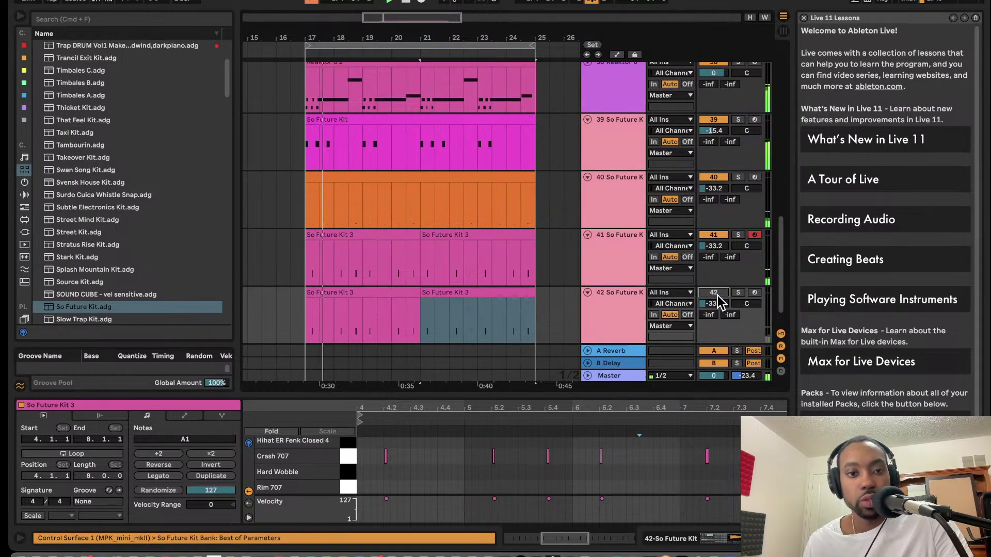
Delete both copied So Future Kit 3 clips from the 42 So Future Kit track
left_click(402, 298)
key("Delete")
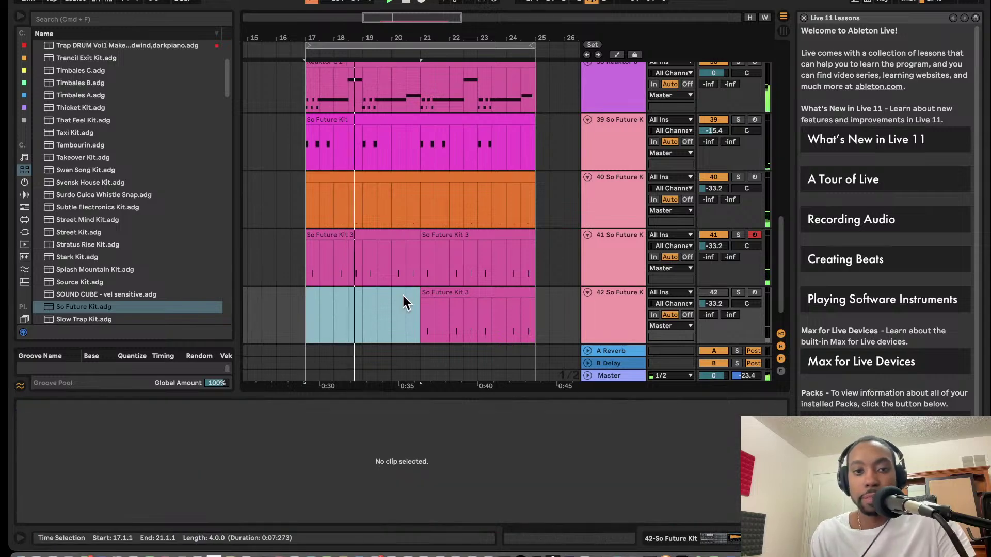
left_click(451, 293)
key("Delete")
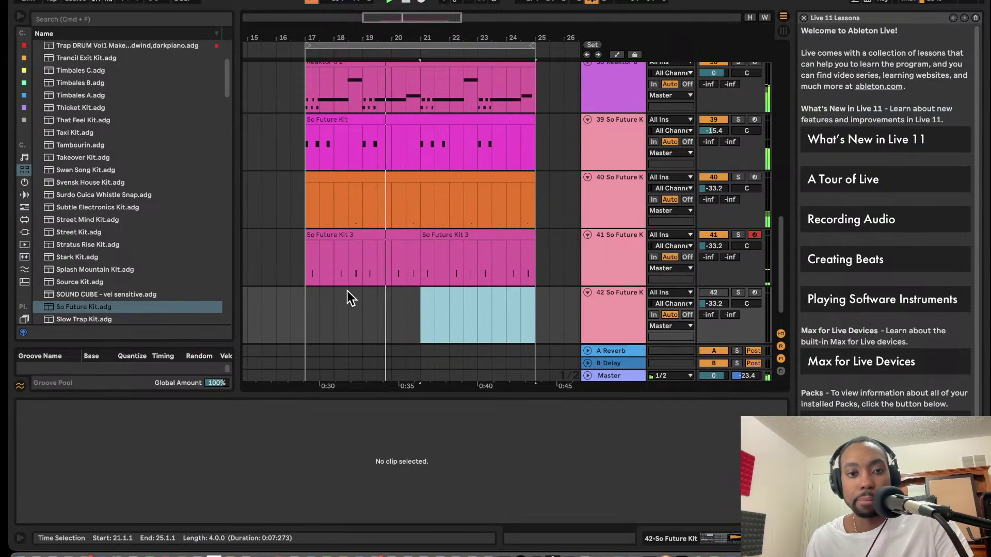
Insert an empty MIDI clip from 17.1.1 to 25.1.1 on track 42 and enlarge its note editor
left_click(307, 302)
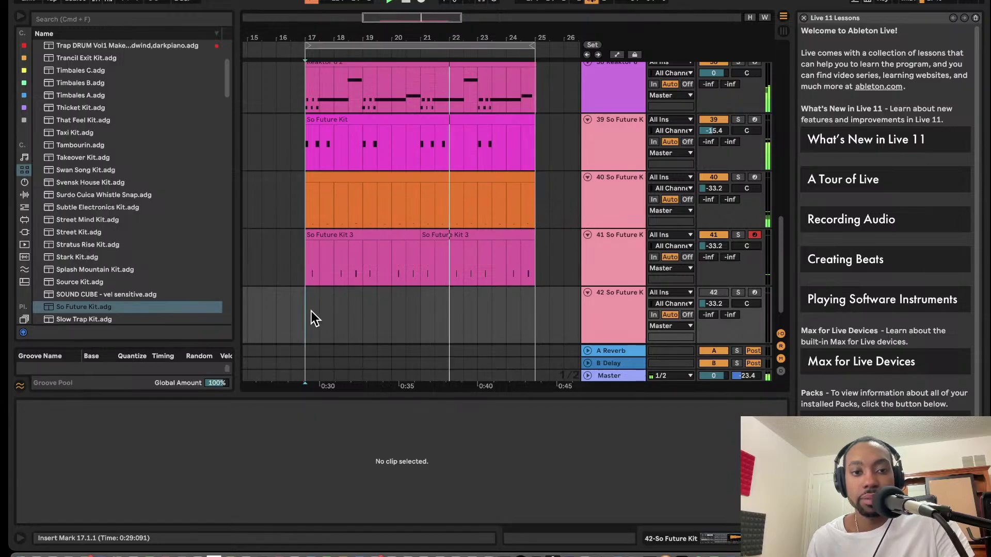
left_click_drag(311, 311, 528, 303)
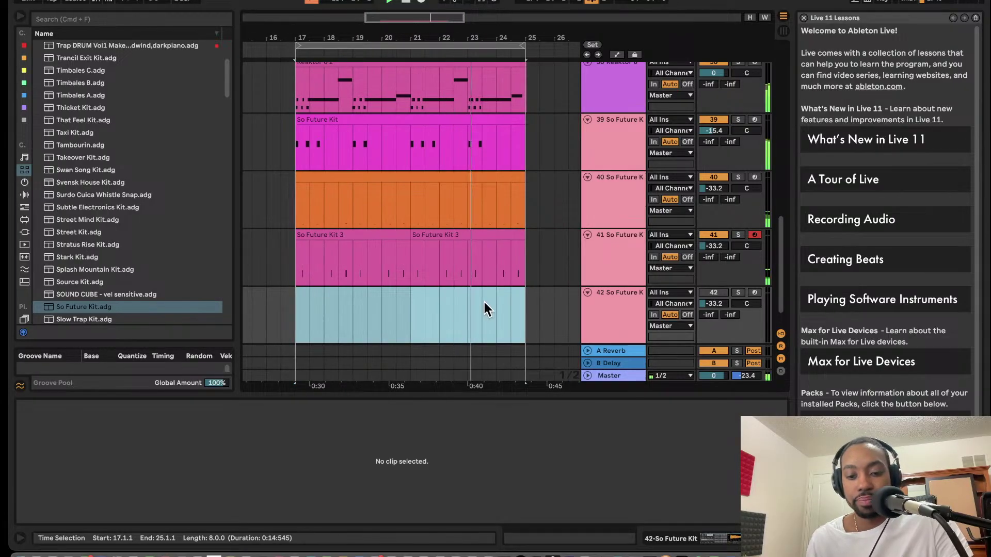
key("super+shift+m")
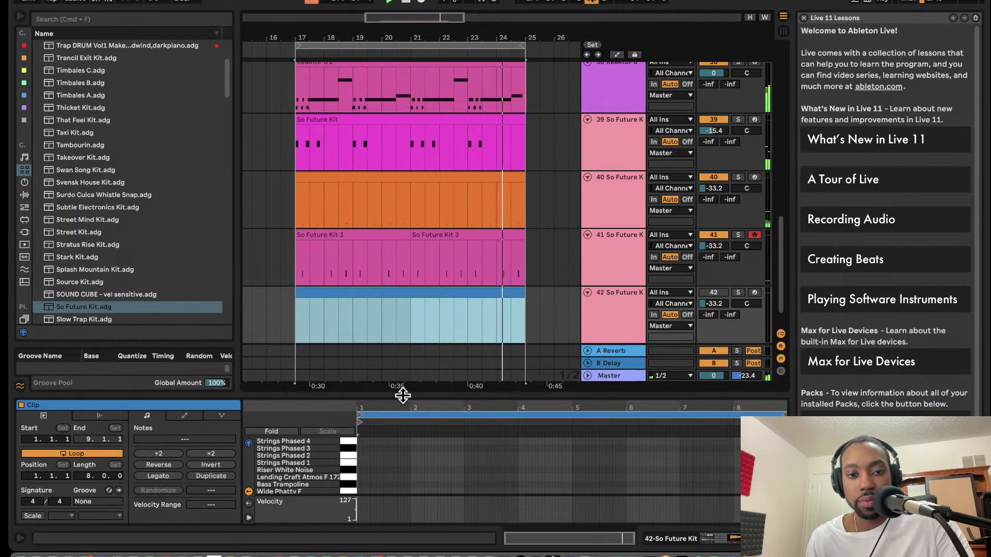
left_click_drag(403, 395, 377, 118)
key("space")
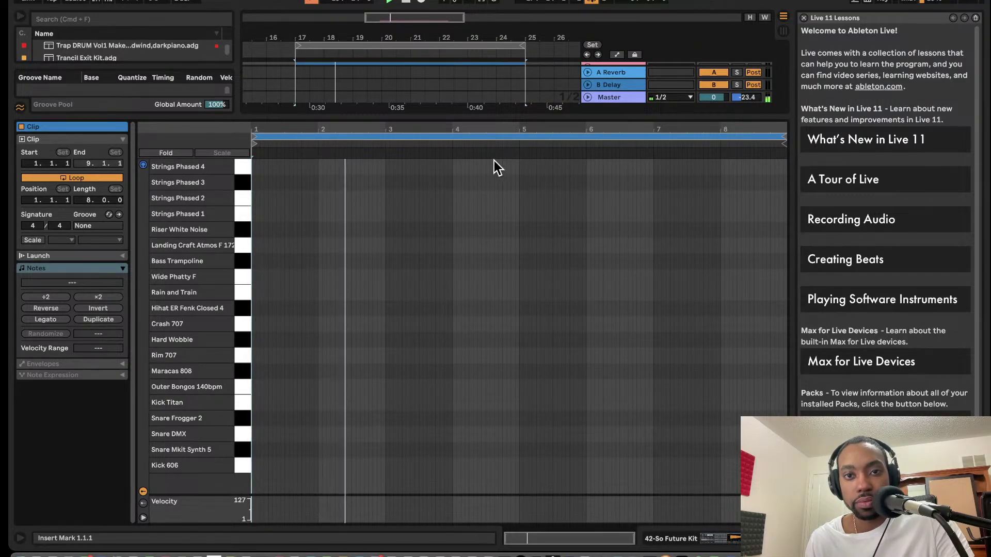
Turn on and record-arm the 42 So Future Kit track, and shrink the note editor to reveal the arrangement
left_click_drag(517, 115, 583, 394)
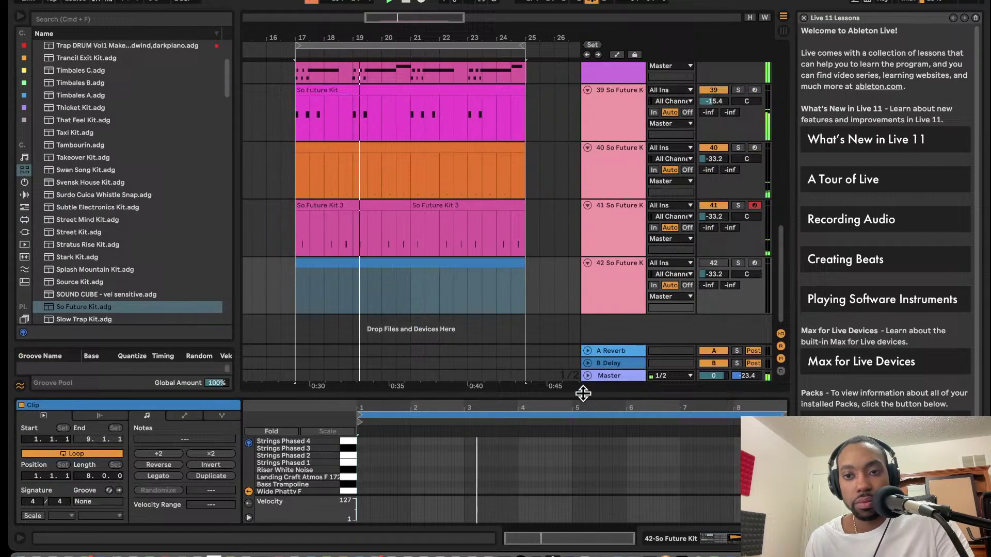
left_click(715, 263)
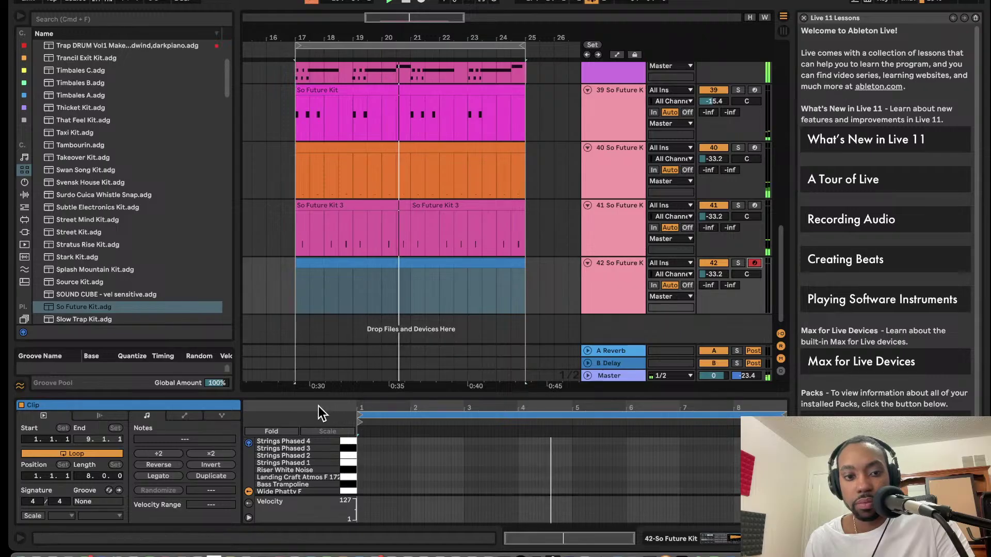
left_click_drag(354, 393, 310, 9)
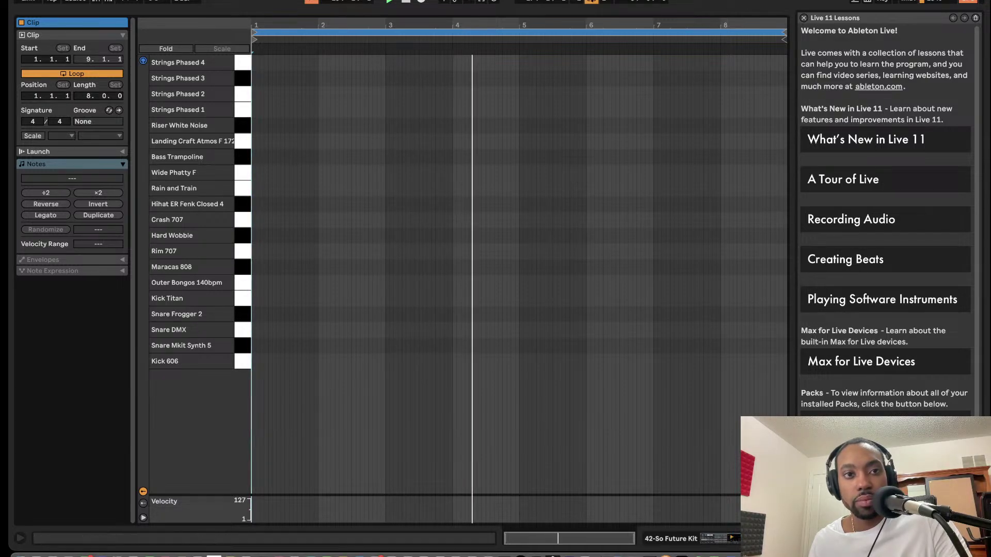
left_click(283, 29)
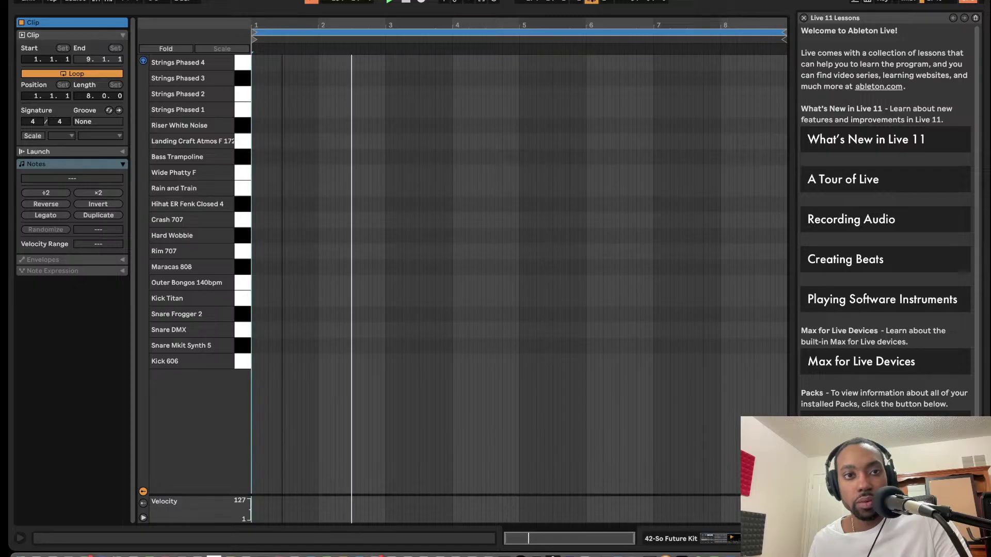
left_click_drag(279, 16, 348, 347)
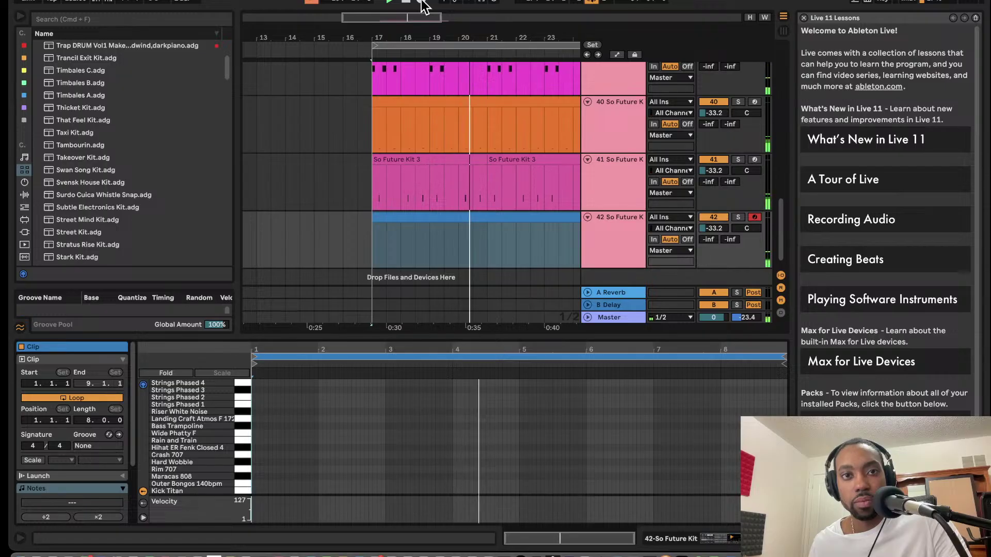
Record a Hihat ER Fenk Closed 4 pattern on track 42 over the 17.1.1 to 25.1.1 loop and play it back
left_click(422, 4)
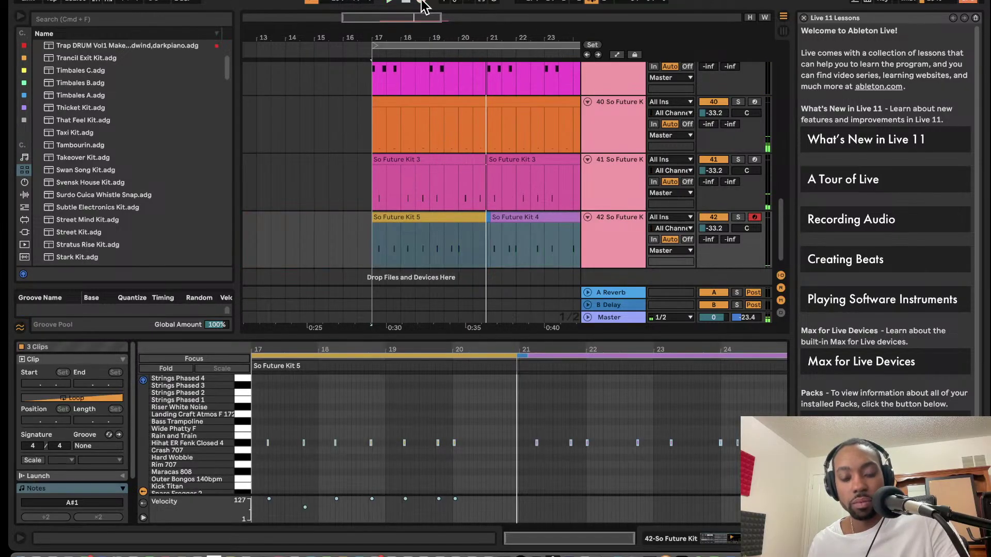
key("space")
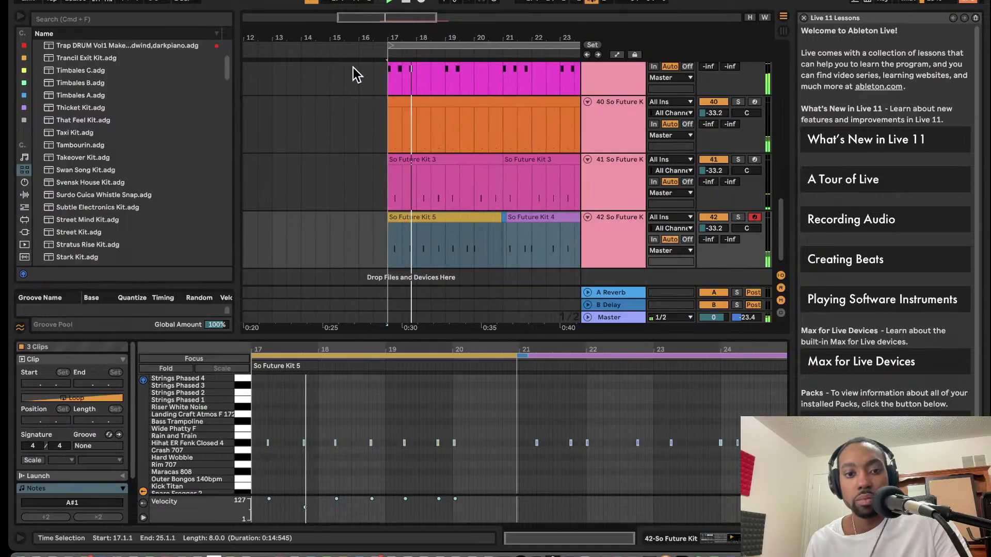
Delete the recorded So Future Kit 5 hi-hat notes from the first four bars of track 42
left_click(340, 395)
key("Delete")
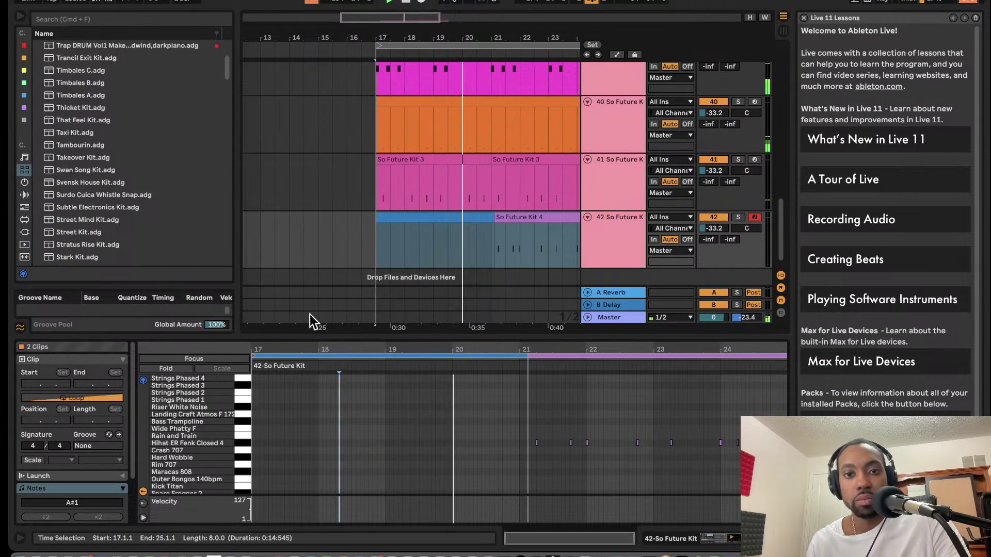
Try copying the So Future Kit 4 clip to 17.1.1 on track 42
scroll(528, 209, "right", 10)
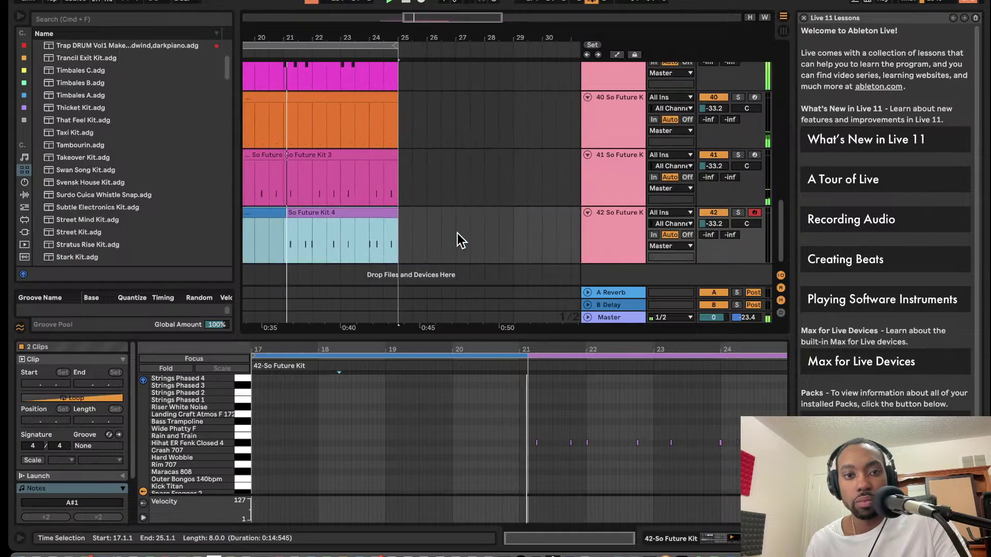
left_click(354, 214)
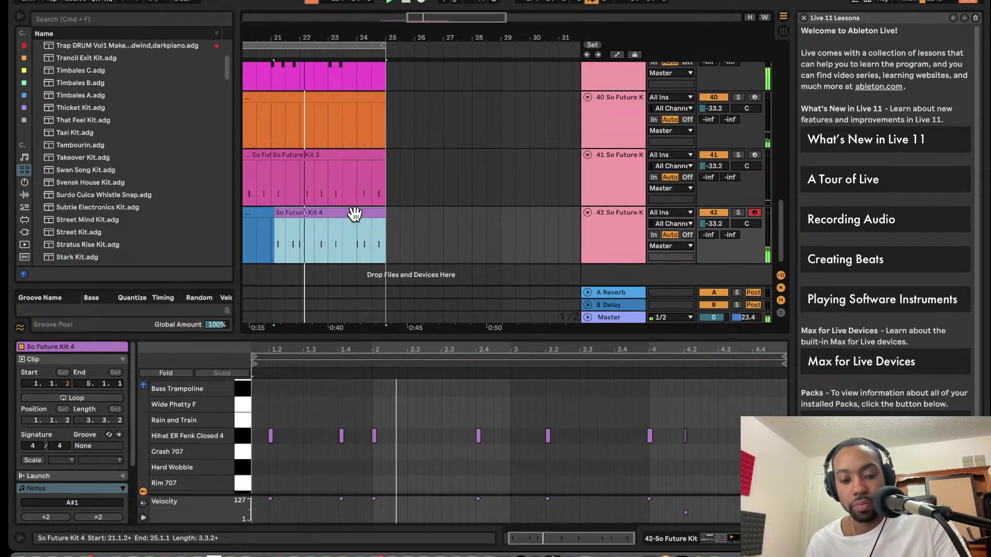
scroll(355, 213, "left", 5)
left_click_drag(362, 221, 267, 223)
scroll(348, 231, "left", 4)
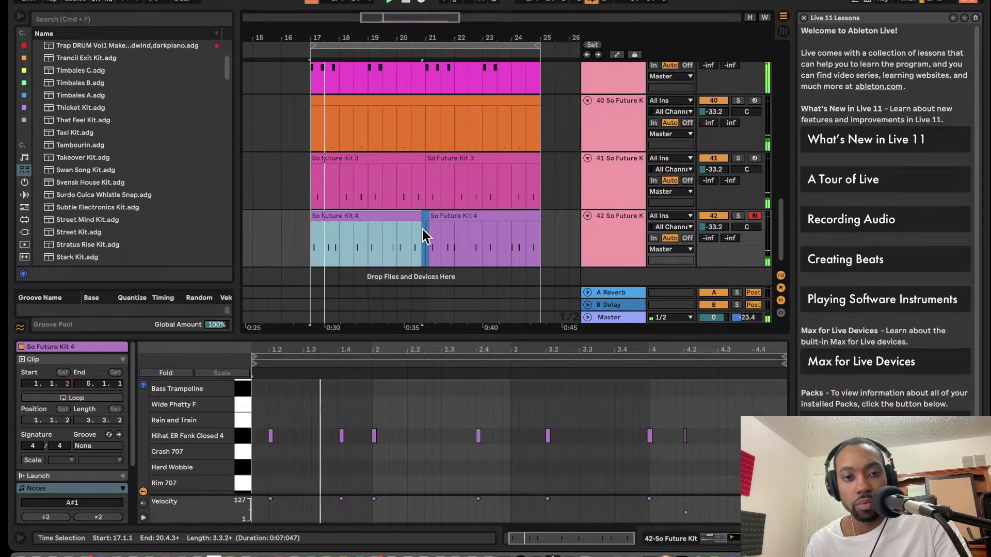
scroll(422, 229, "left", 4)
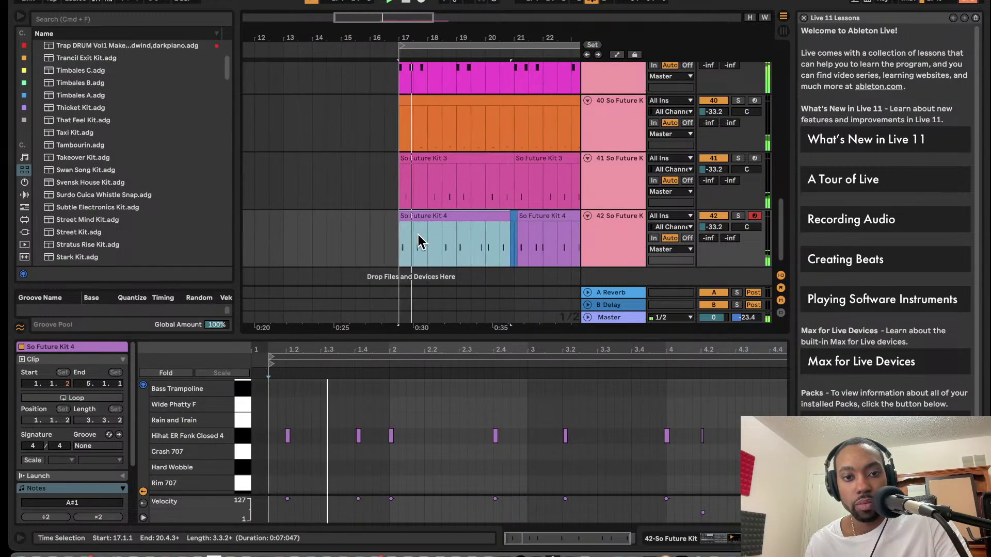
key("super+shift+m")
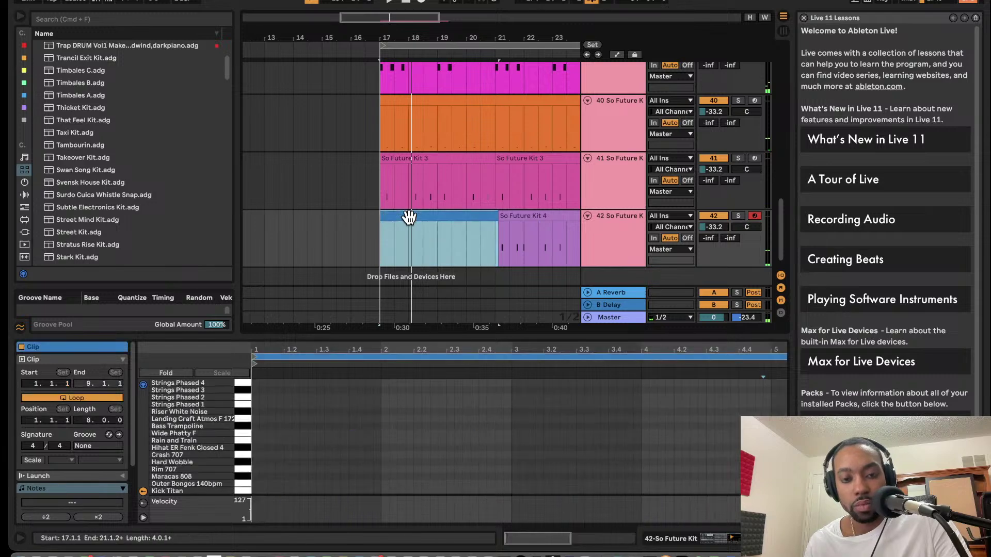
Try pasting the So Future Kit 4 clip again over the empty section at 17.1.1 on track 42, and undo it
left_click(520, 215)
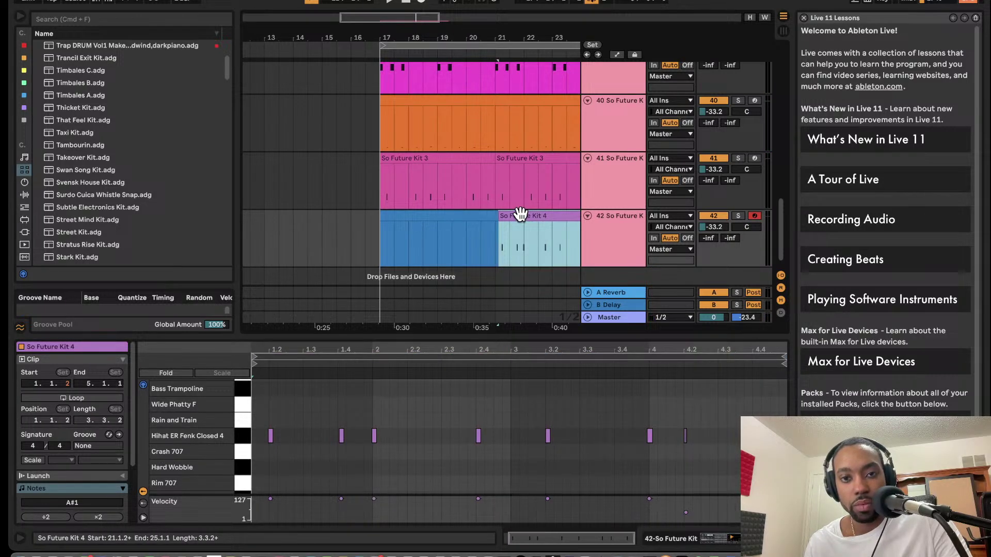
left_click(392, 239)
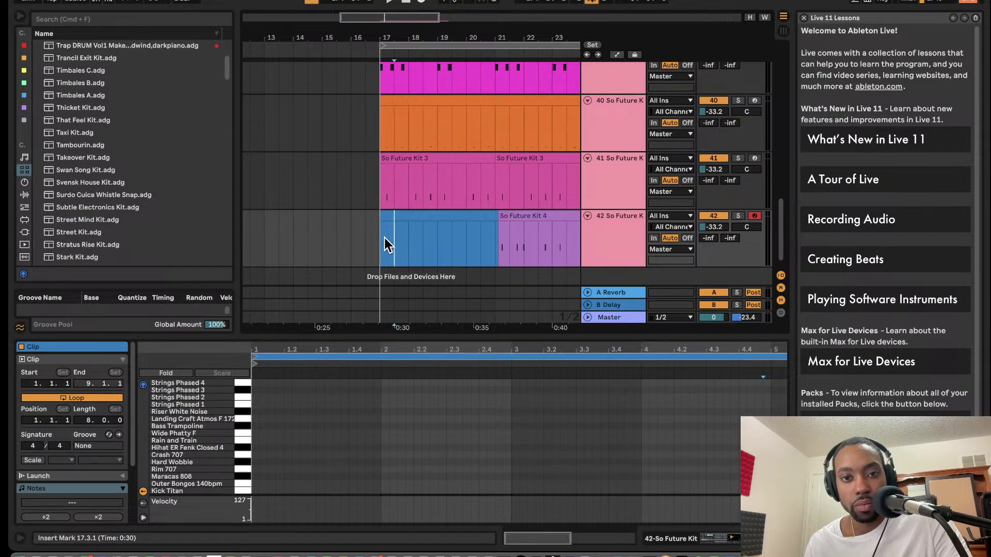
left_click(443, 161)
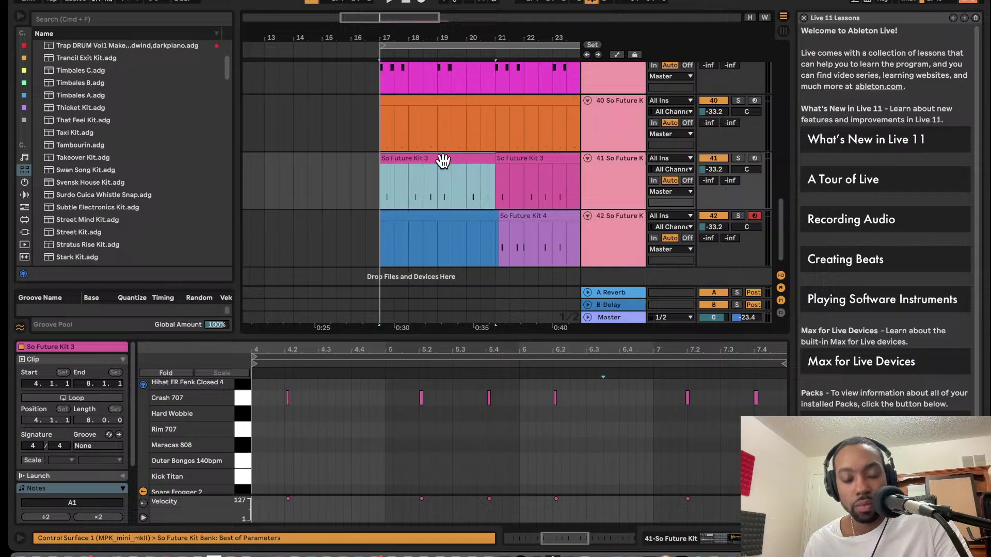
left_click(424, 211)
key("ctrl+v")
key("space")
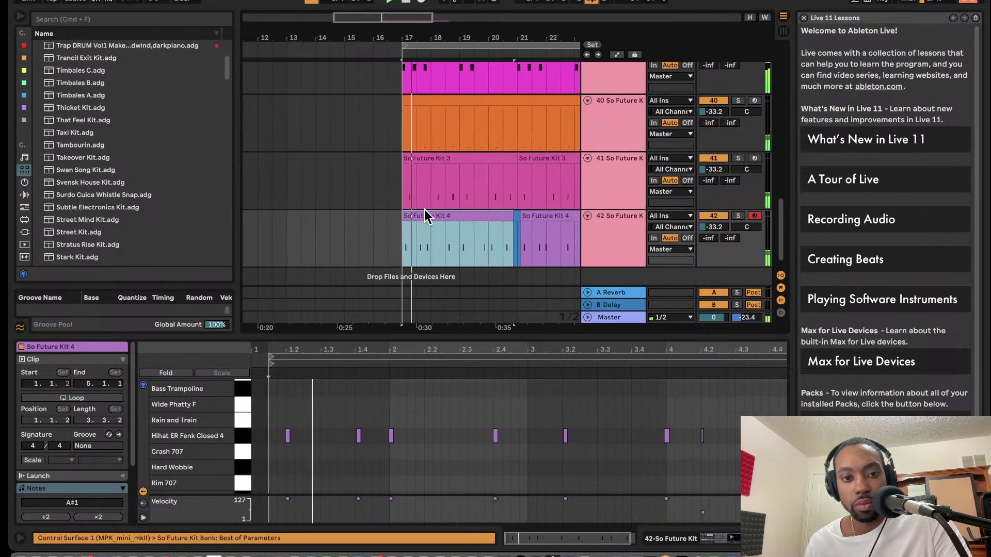
key("super+z")
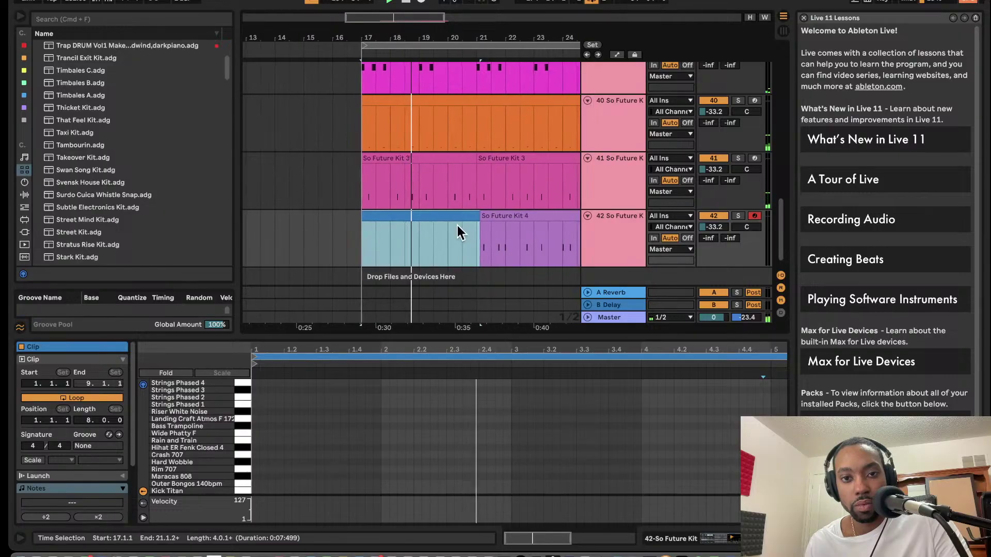
Undo extending the So Future Kit 4 clip back to 17.1.1 and place a copy of it there on track 42 instead
key("super+shift+z")
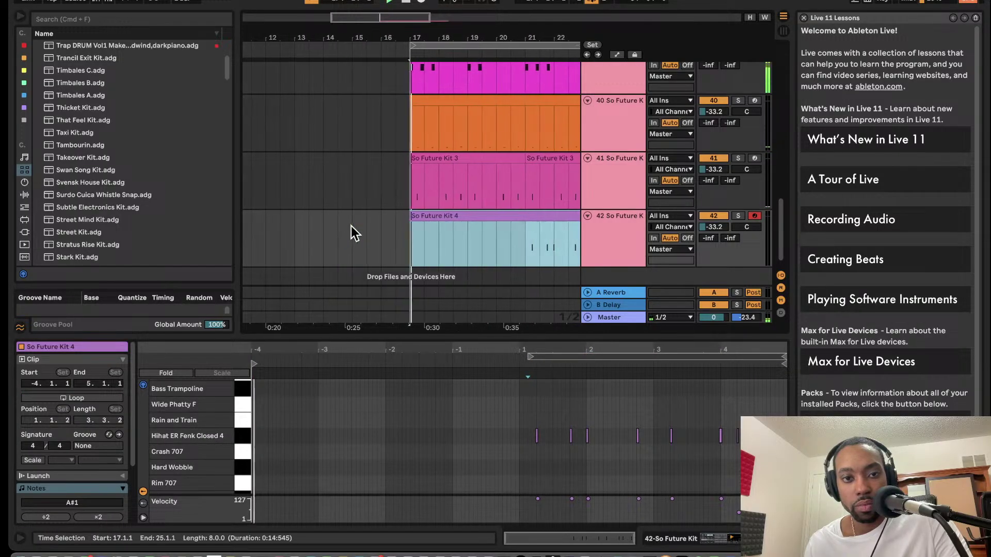
key("super+z")
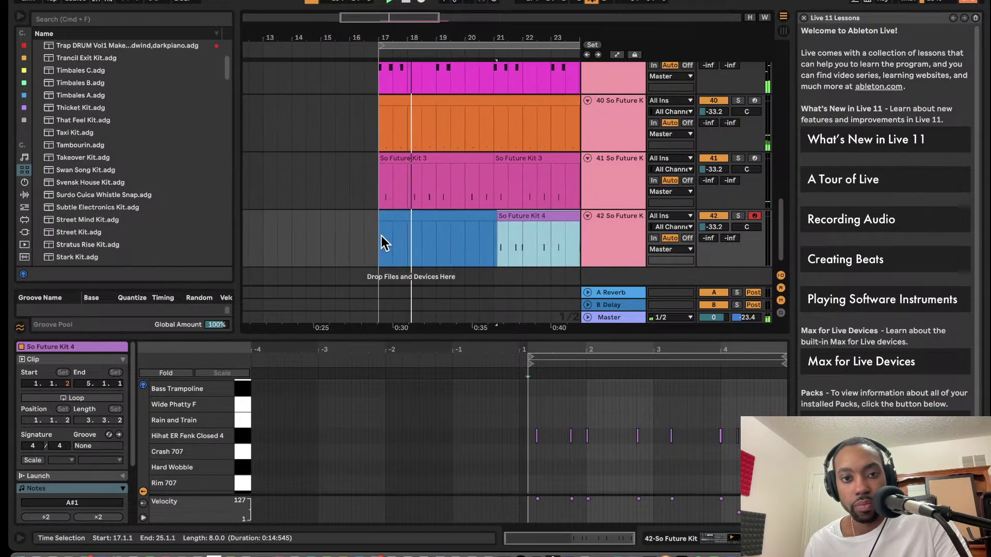
key("super+shift+z")
left_click_drag(384, 242, 485, 240)
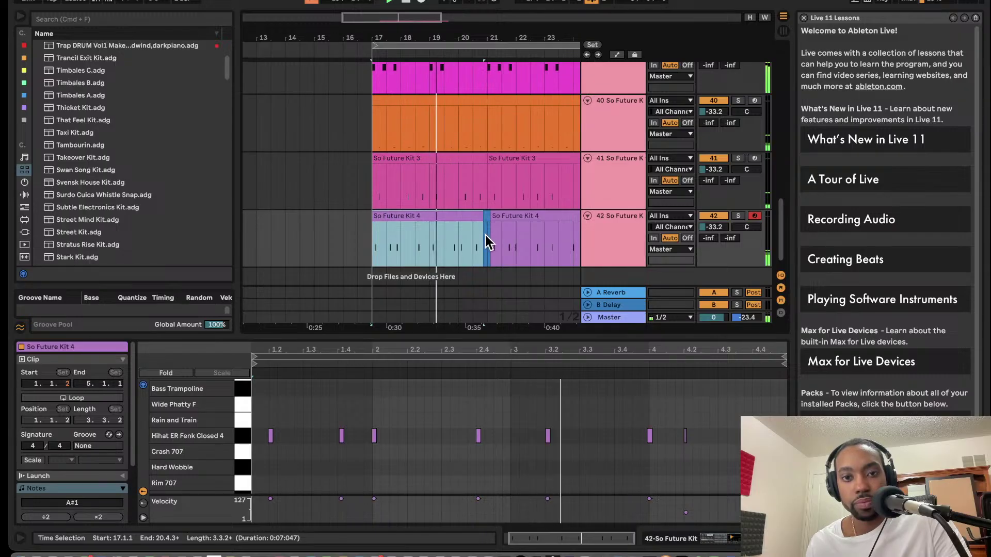
Select all hi-hat notes in the first So Future Kit 4 clip, shift them to start at 1.3.3, and play them
left_click(425, 214)
left_click(388, 403)
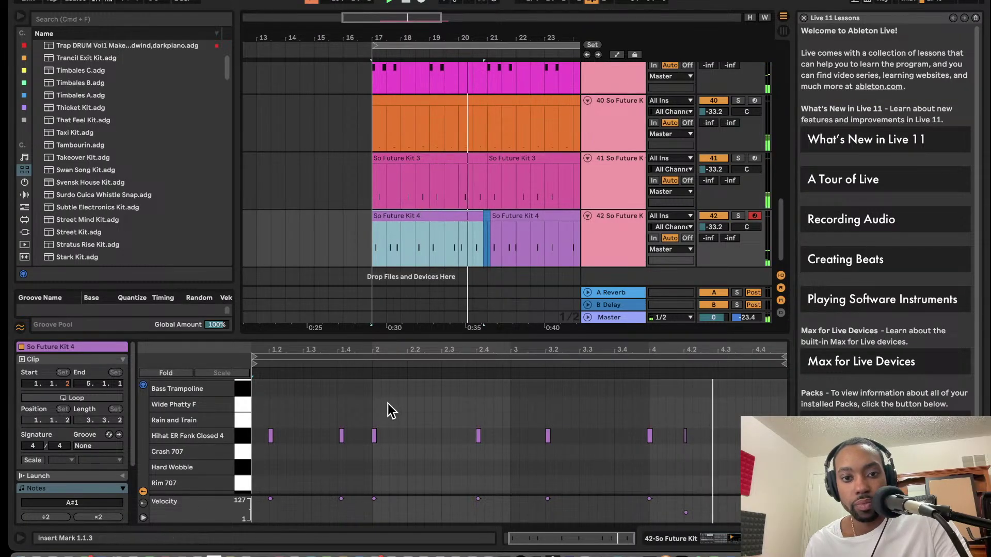
key("space")
key("super+a")
key("Right")
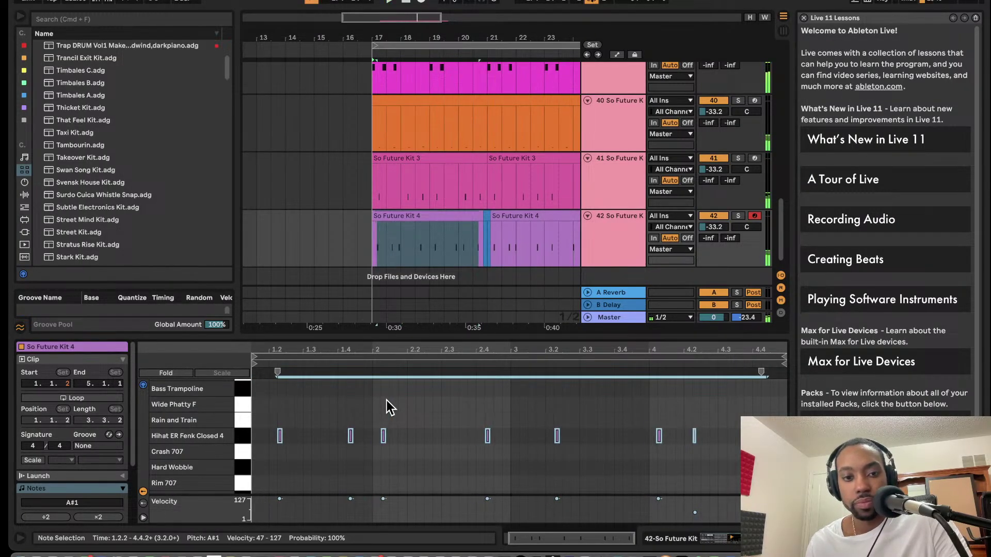
key("Right")
key("Right")
key("Right")
key("Right")
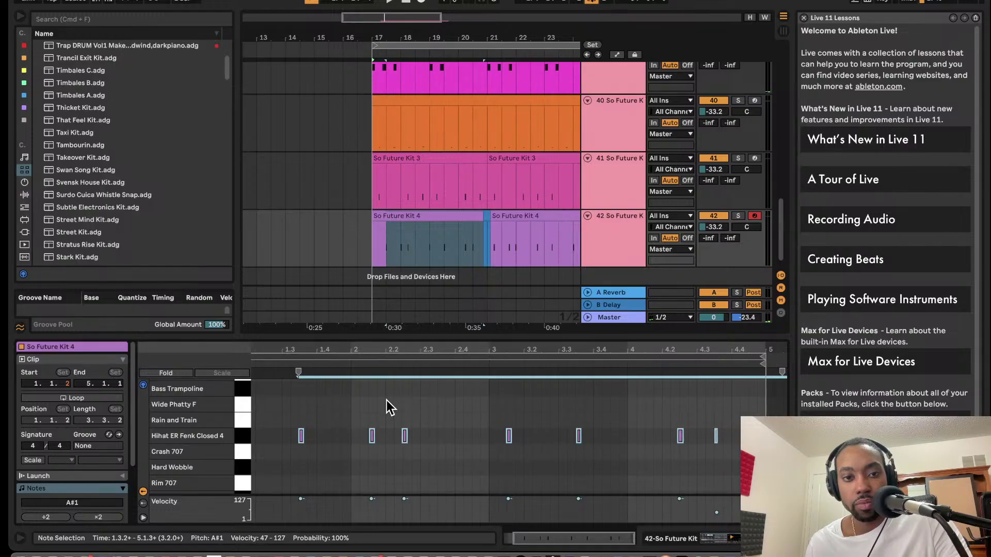
key("Right")
key("space")
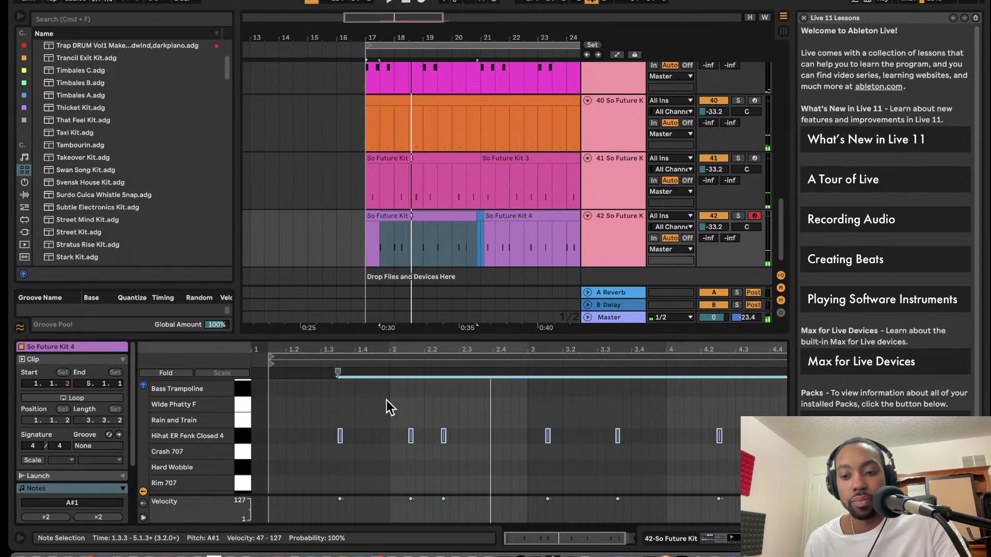
Shift the selected hi-hat notes earlier so they start at 1.2.1
key("Left")
key("Left")
key("Left")
key("Left")
key("Left")
key("Left")
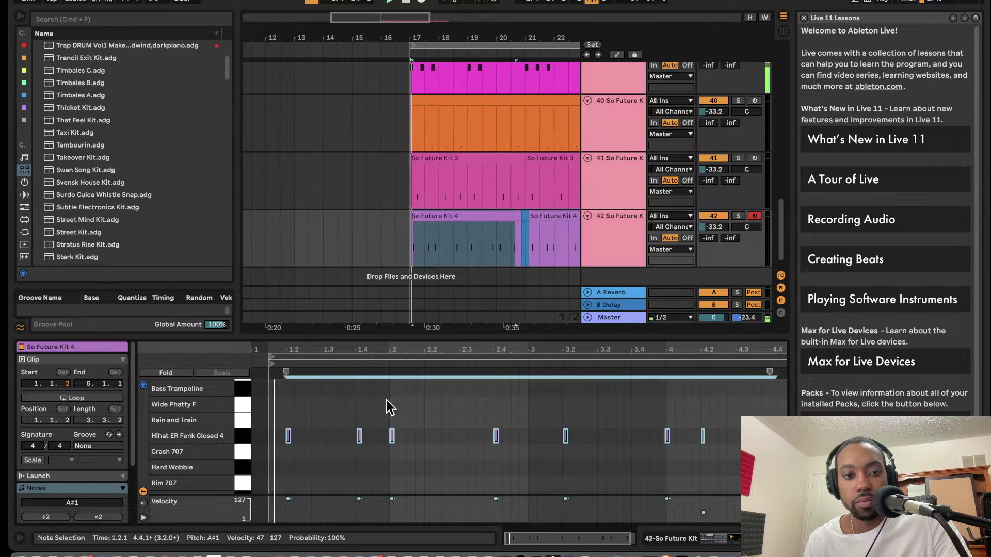
Try the selected hi-hat notes at different start positions between 1.2.1 and 1.3.1 during playback
key("Right")
key("Right")
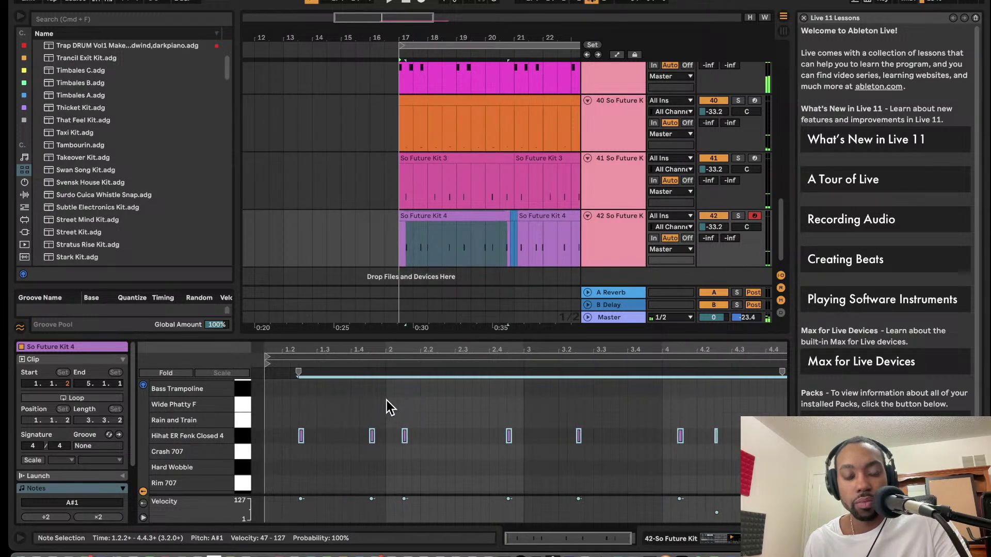
key("Right")
key("Right")
key("Right")
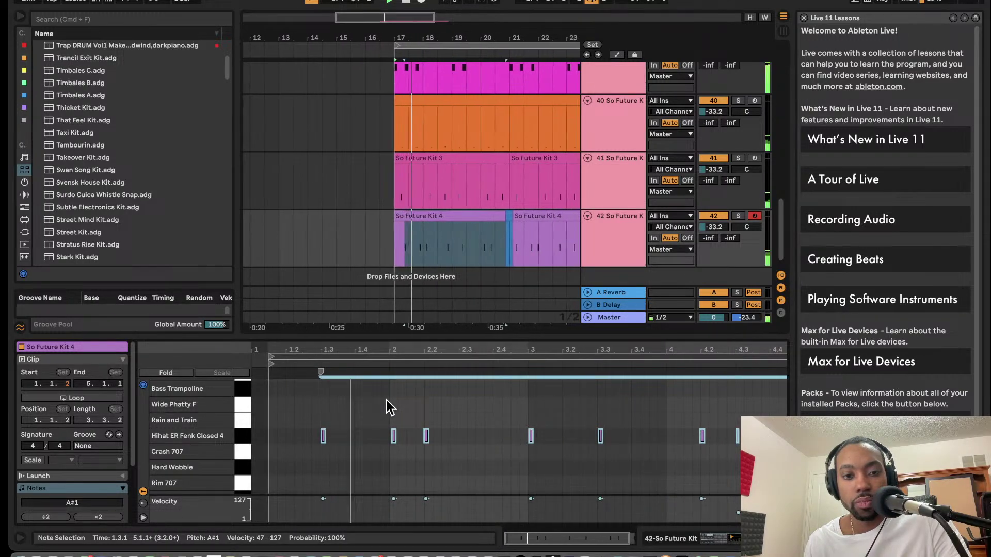
key("Left")
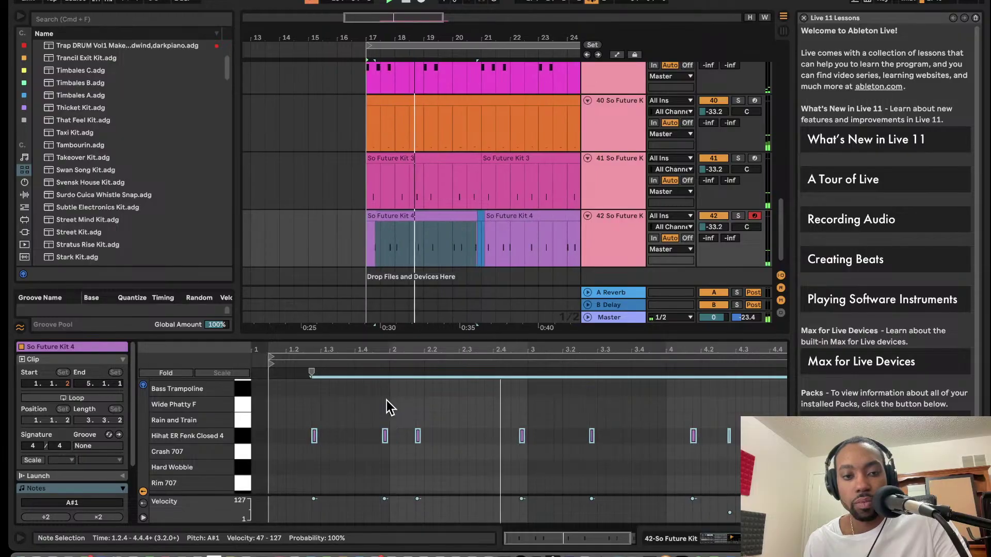
key("Left")
key("Left")
key("Left")
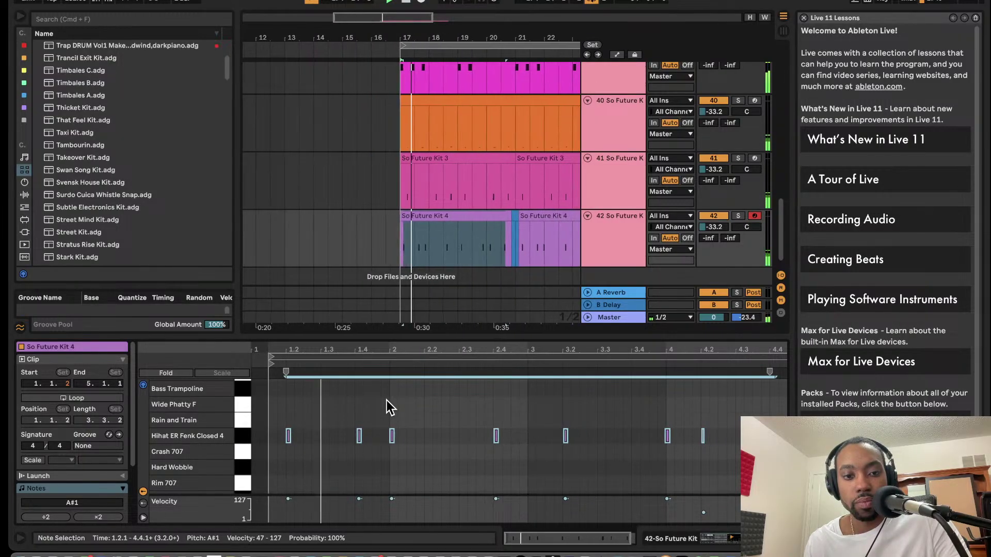
key("Right")
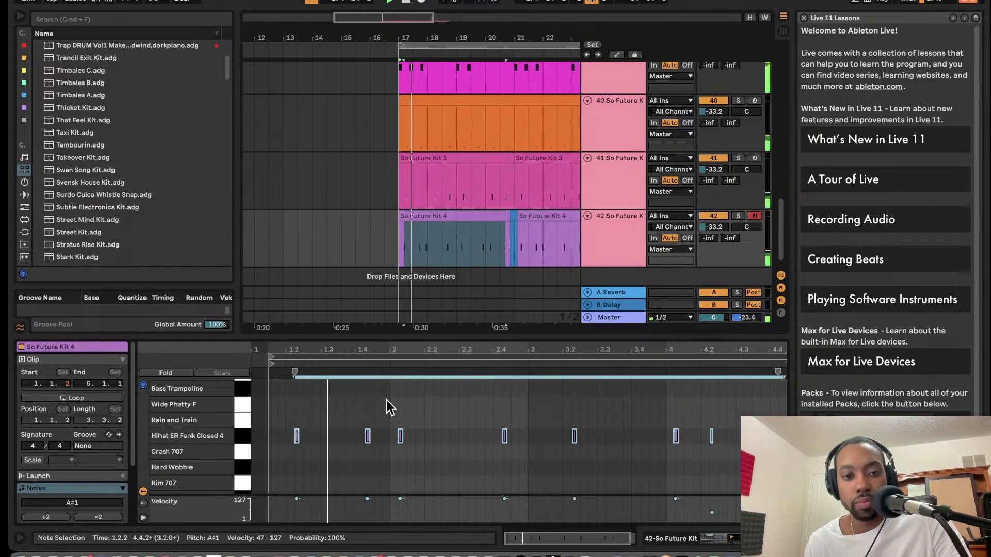
key("Right")
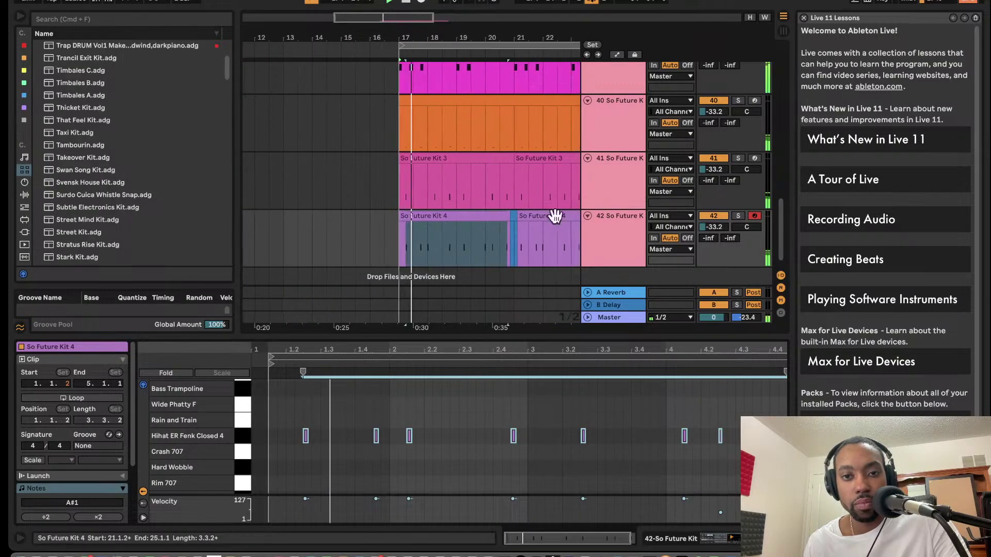
Deactivate the 42 So Future Kit track and fold it in the arrangement
left_click_drag(714, 227, 714, 252)
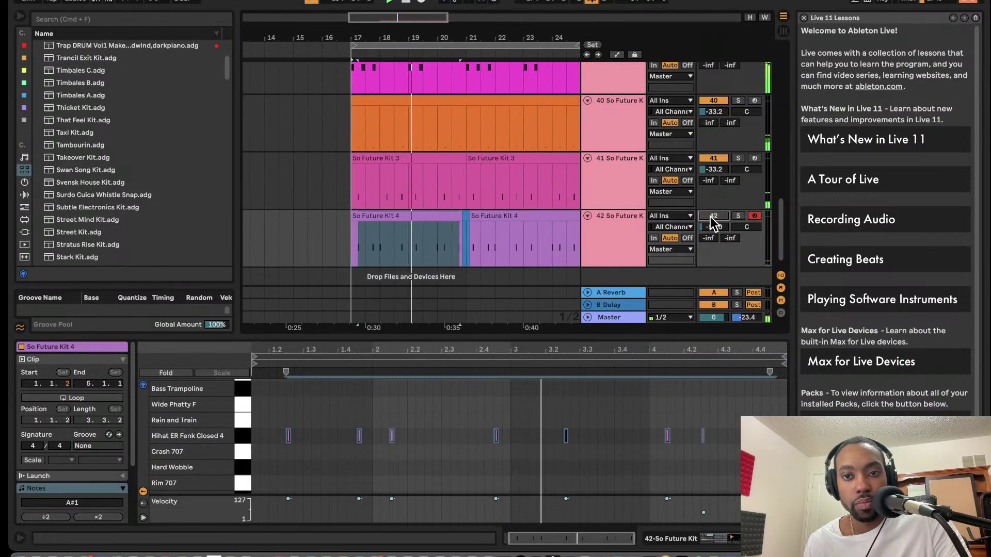
left_click(587, 216)
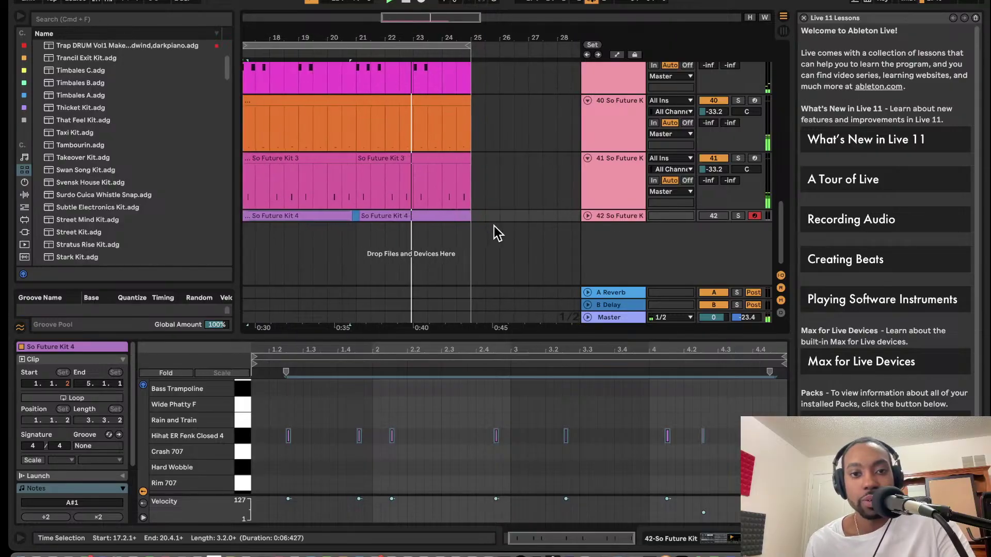
scroll(444, 231, "left", 5)
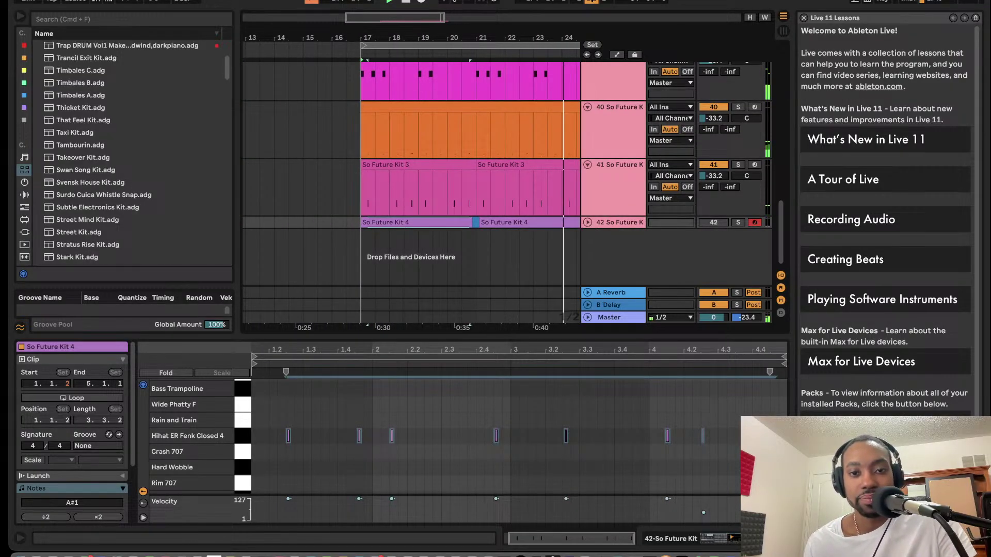
Play the loop from bar 17 with the 42 So Future Kit track folded, reviewing the Reaktor 6 and drum tracks
left_click(587, 222)
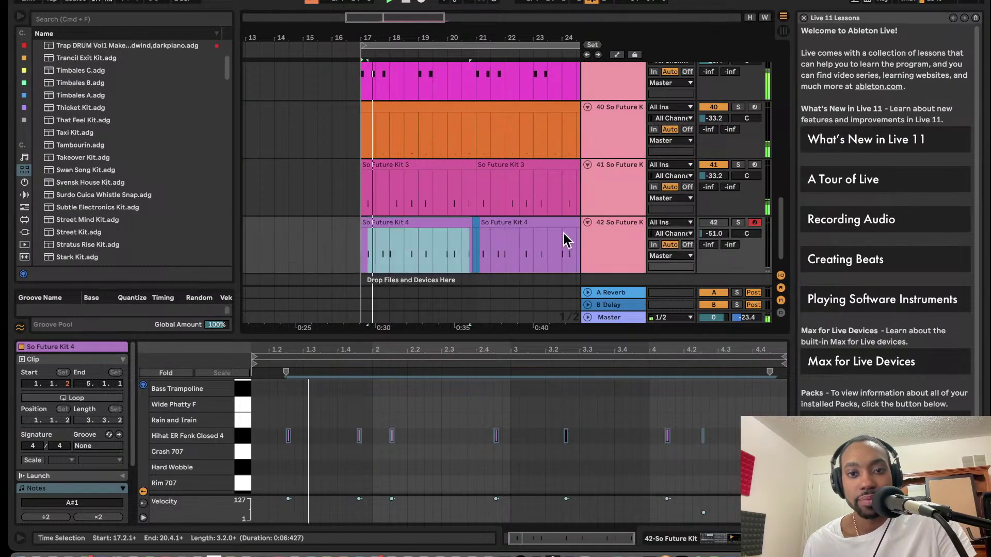
left_click(588, 222)
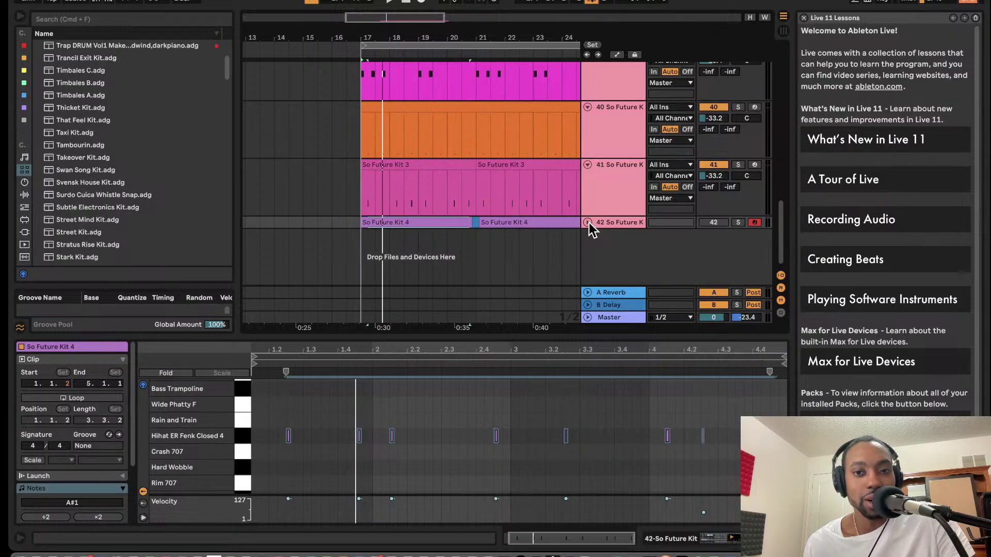
scroll(528, 222, "up", 3)
key("space")
scroll(528, 228, "up", 2)
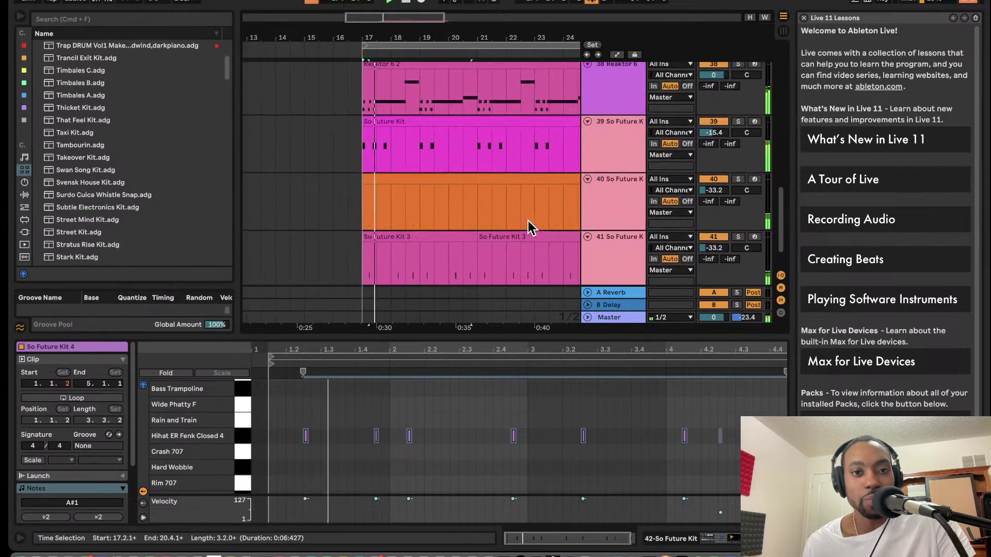
scroll(530, 227, "up", 2)
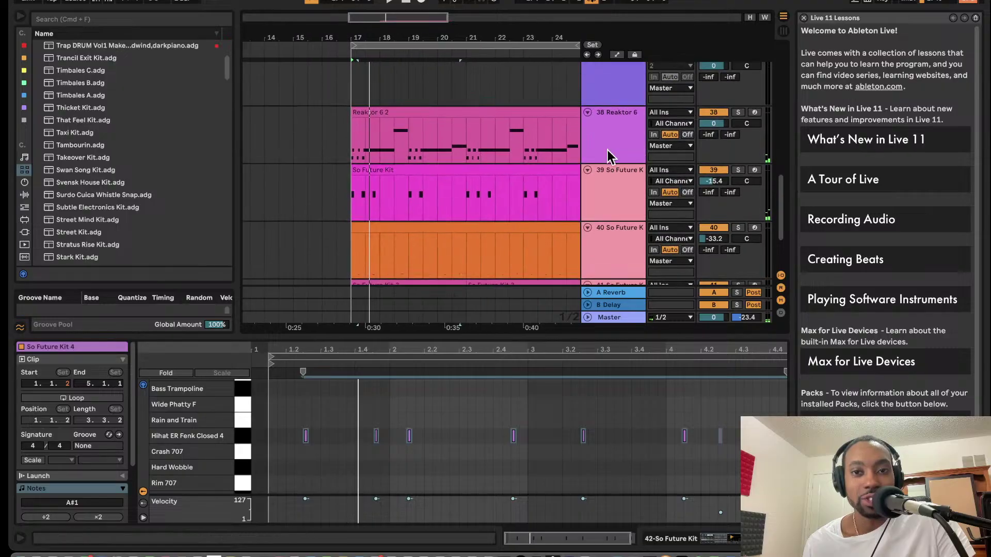
Open the Reaktor 6 patch on track 38 to review its module wiring, and play the arrangement again
left_click(629, 138)
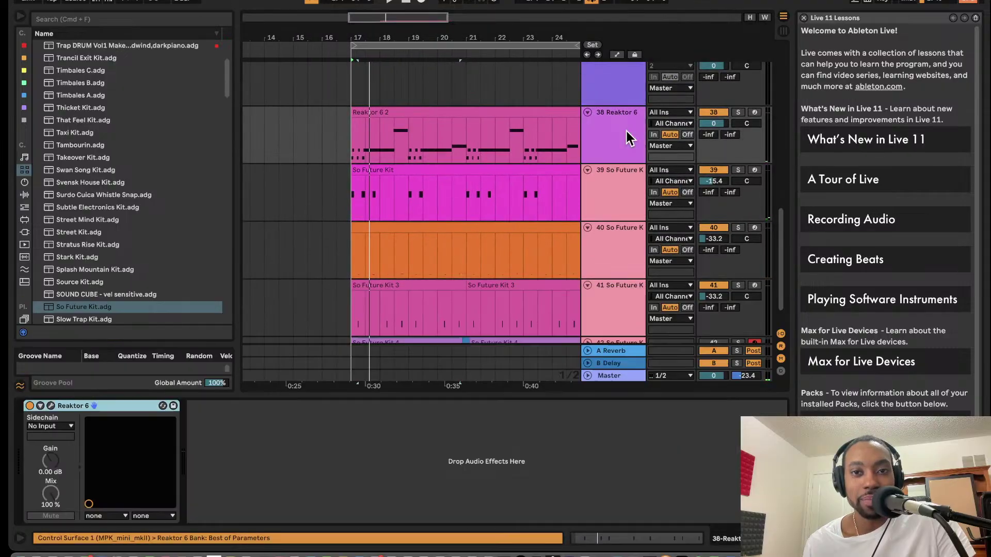
left_click(52, 407)
scroll(433, 259, "down", 2)
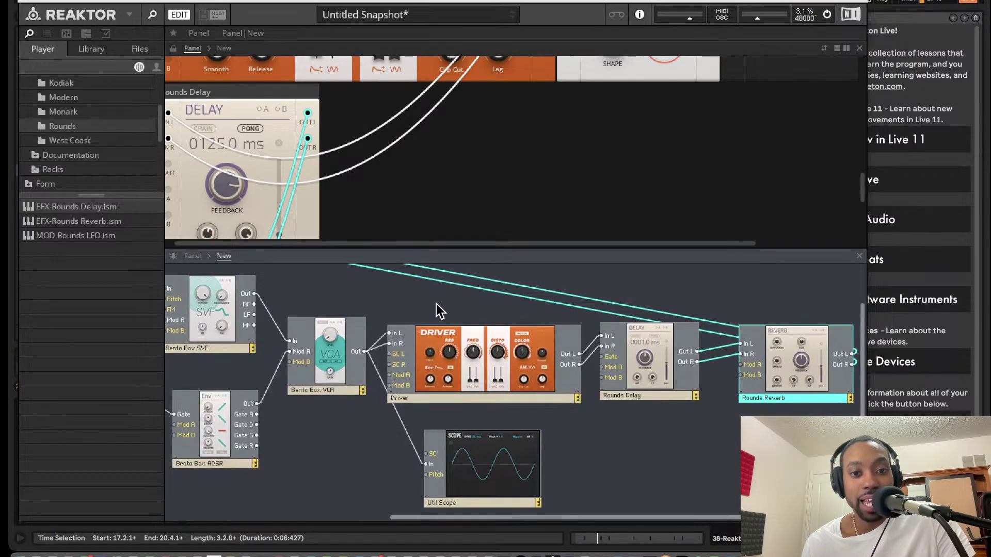
scroll(436, 304, "left", 2)
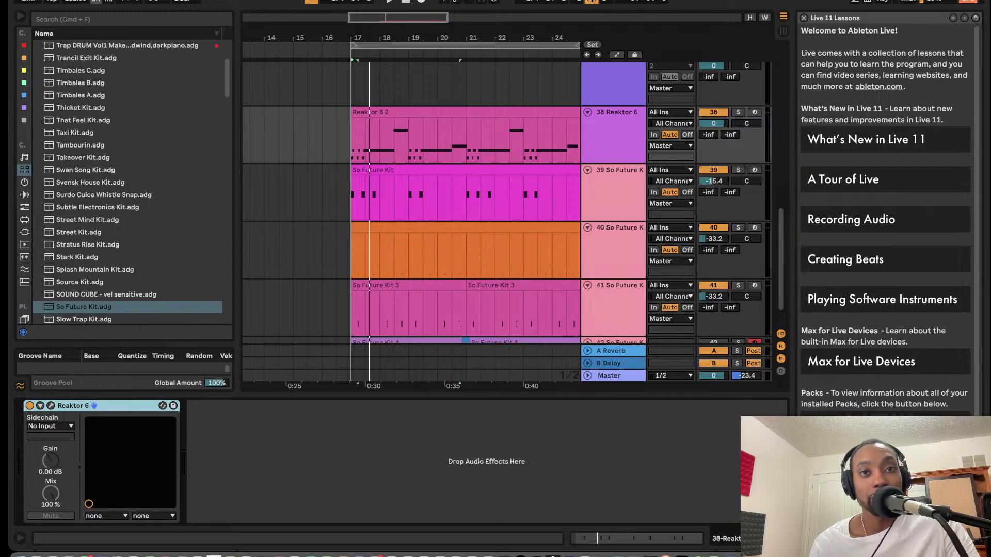
key("space")
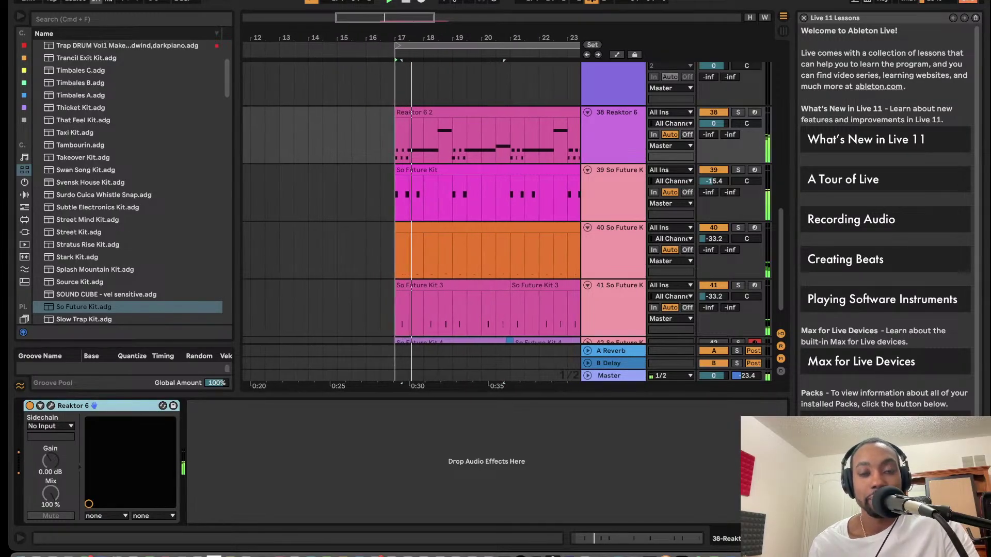